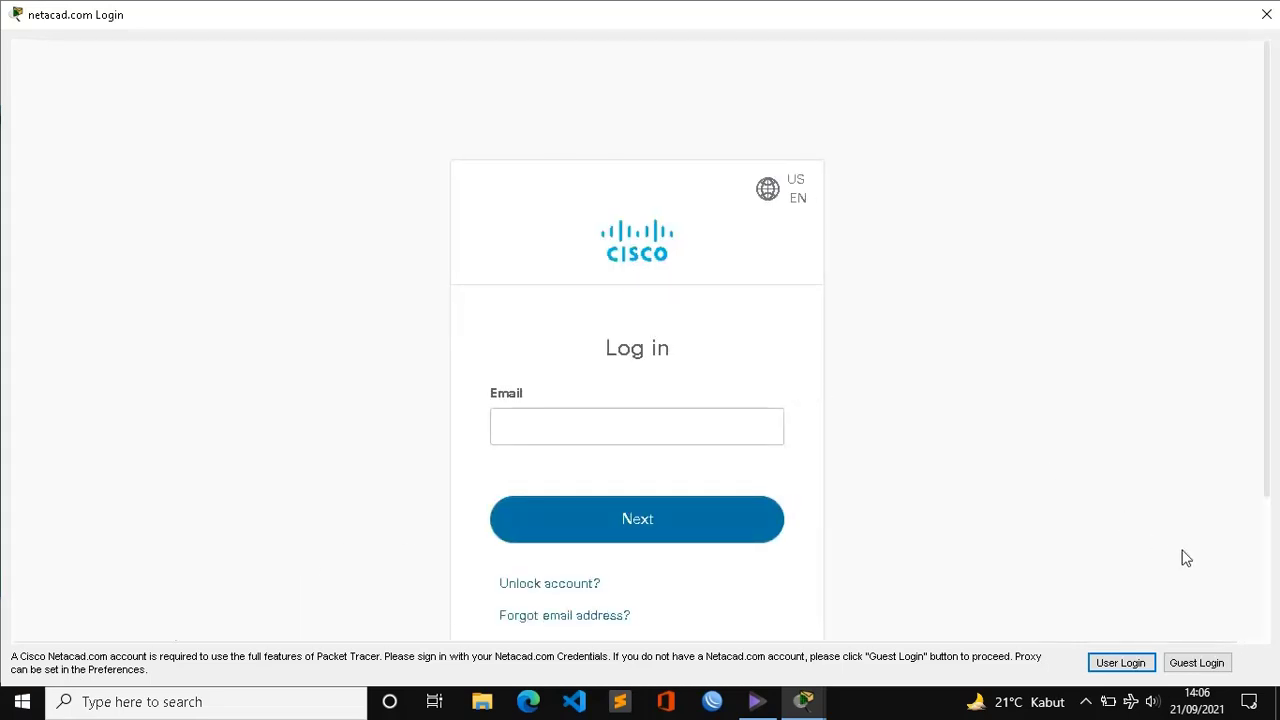
Step: Sign in to Packet Tracer as a guest, closing the browser page that opens and confirming the guest login
left_click(1202, 667)
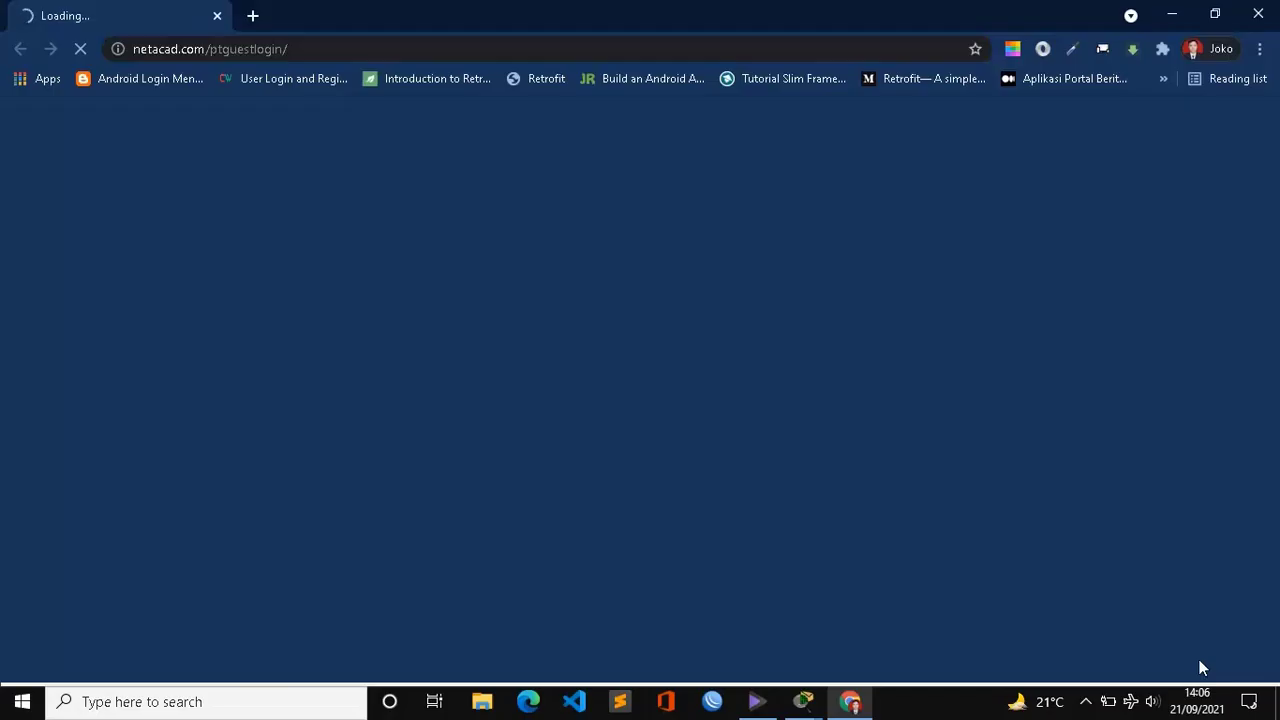
left_click(1274, 20)
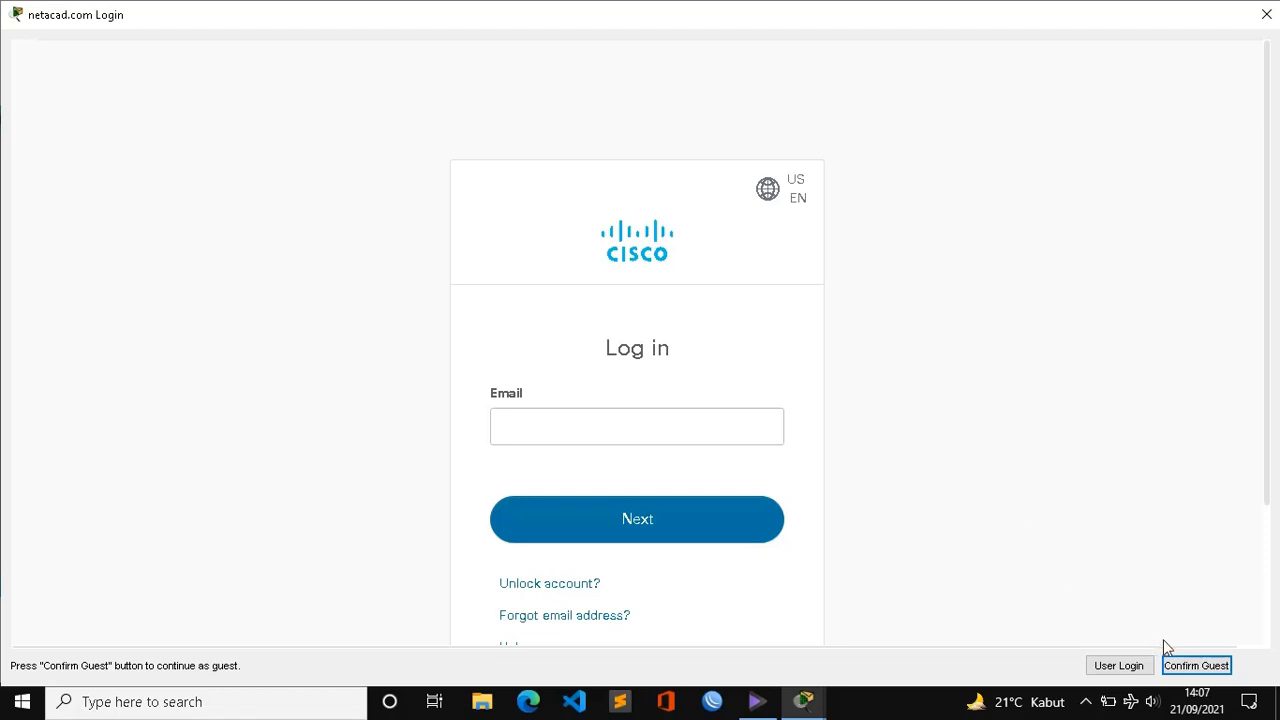
left_click(1195, 666)
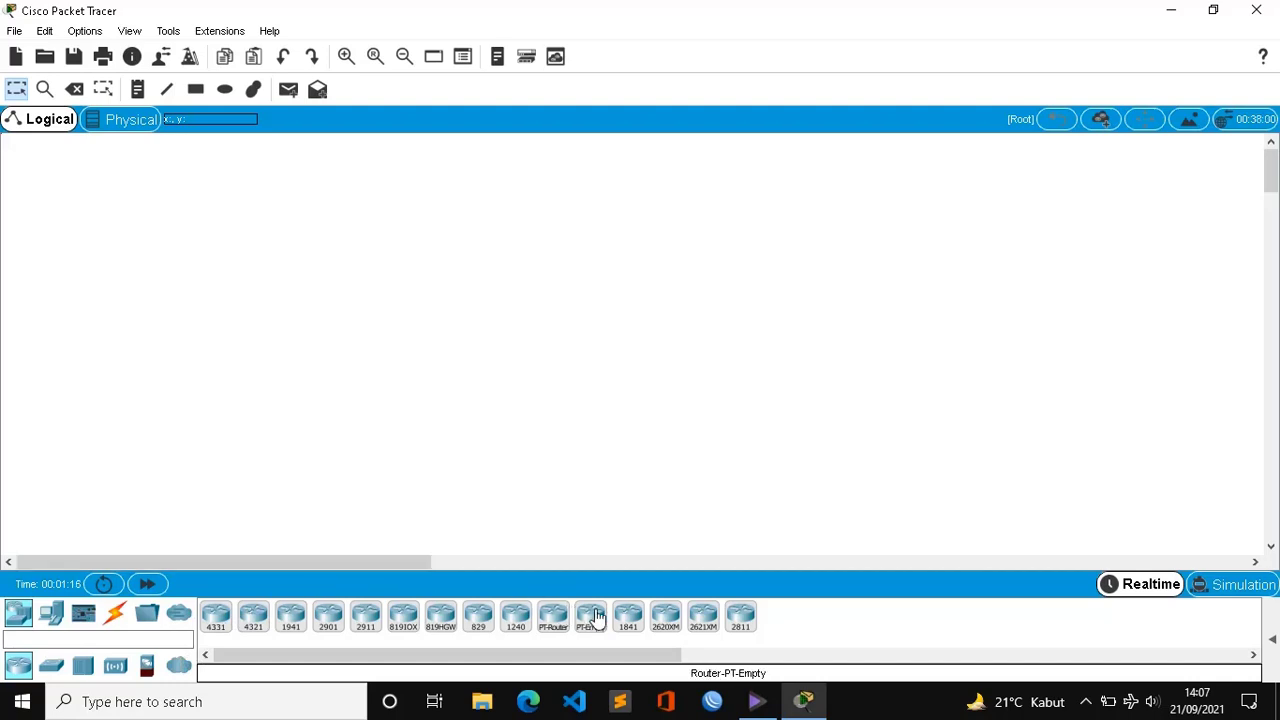
Step: Place an 1841 router in the logical workspace and a Server-PT directly above it
left_click(628, 620)
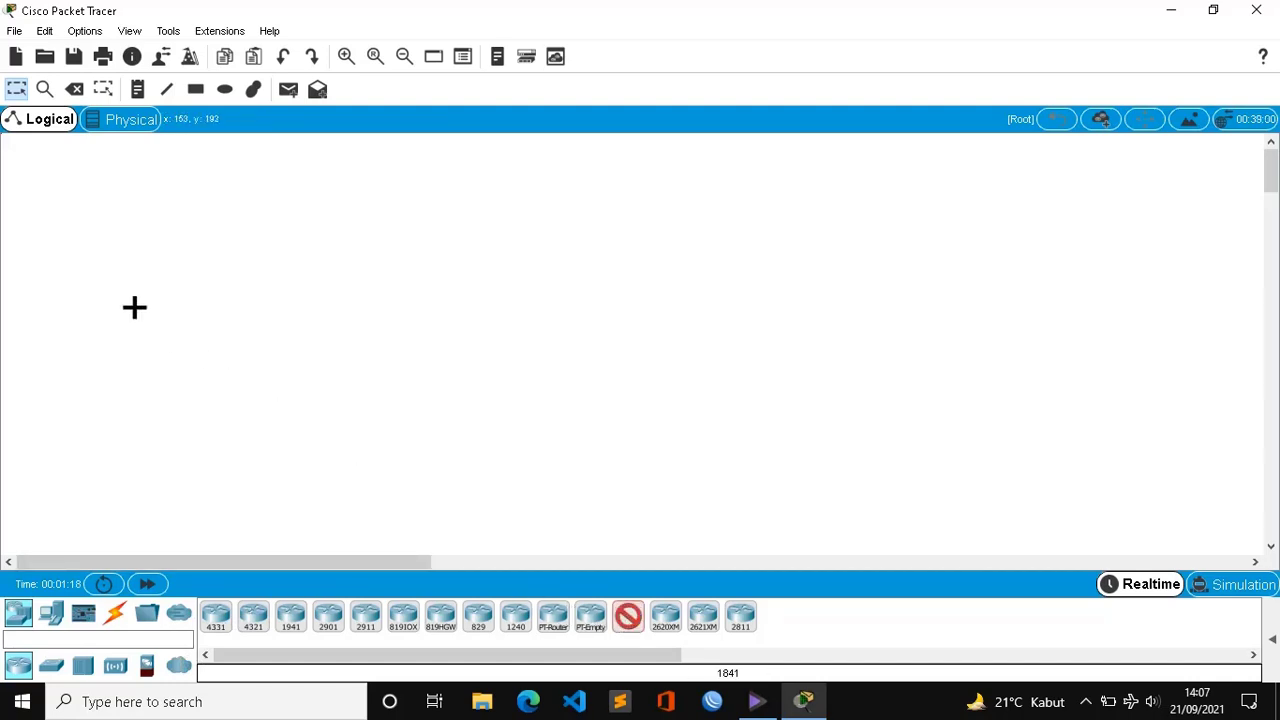
left_click(127, 299)
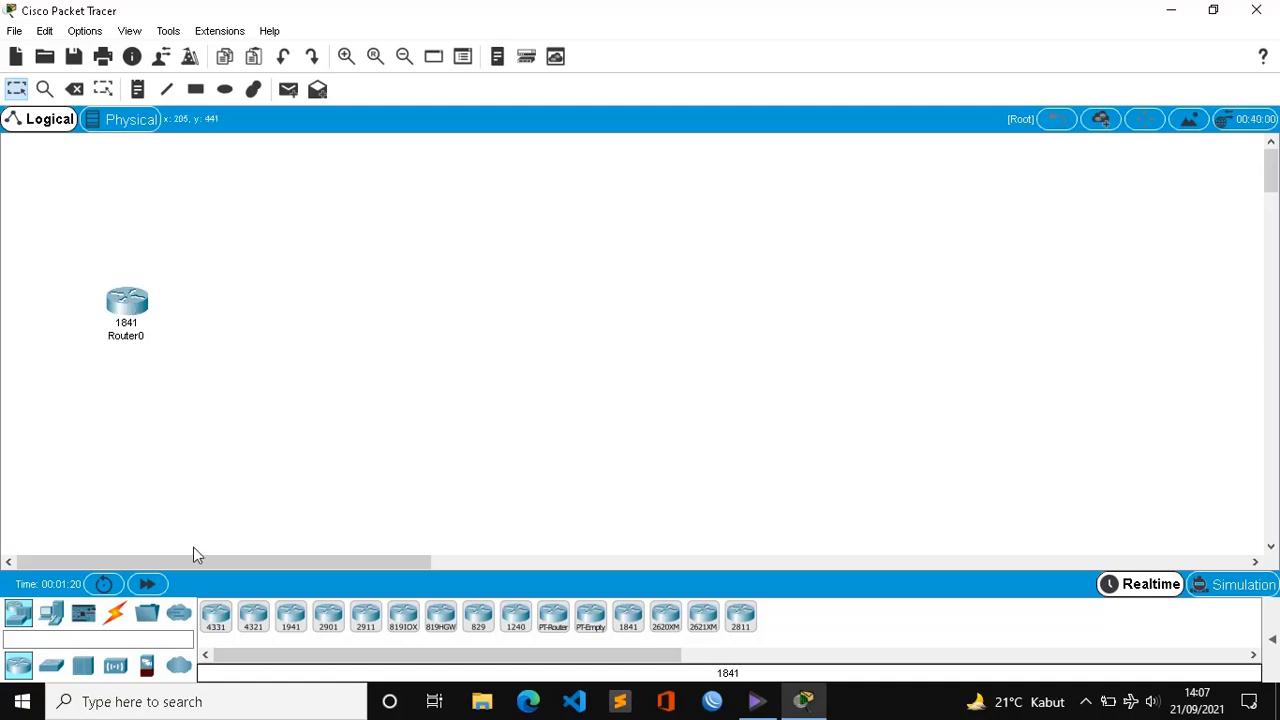
left_click(55, 625)
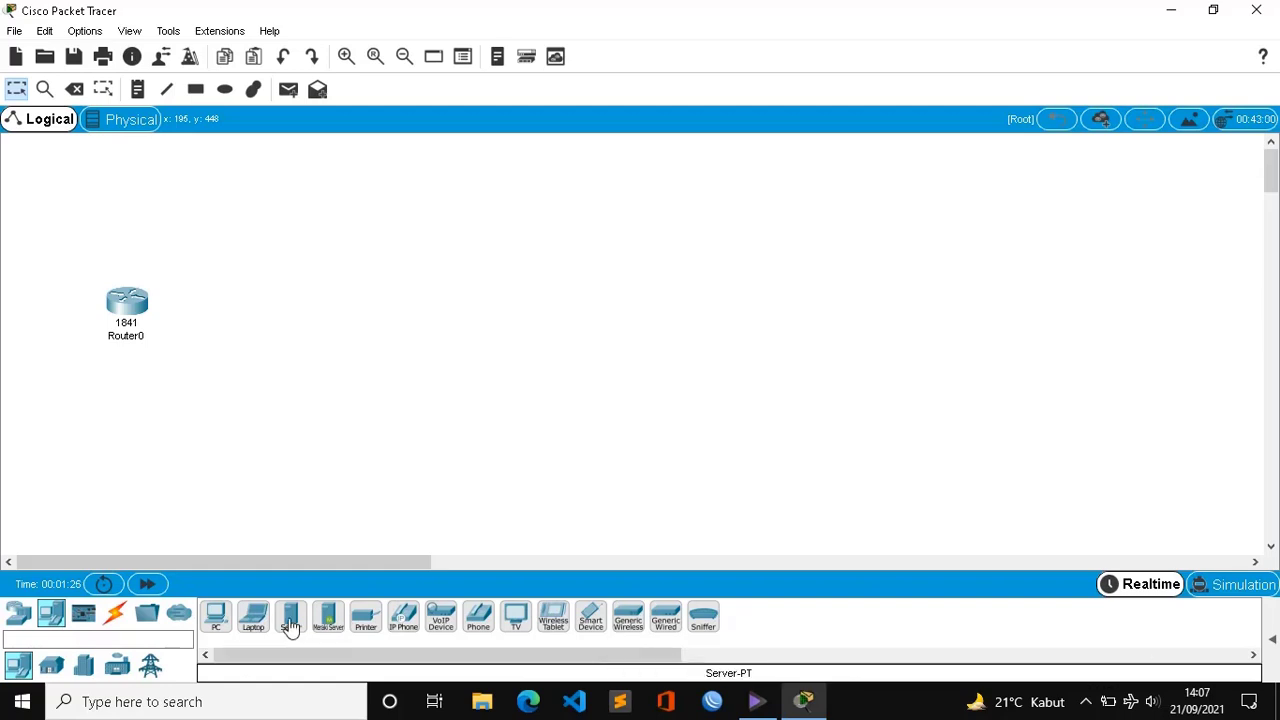
left_click(290, 625)
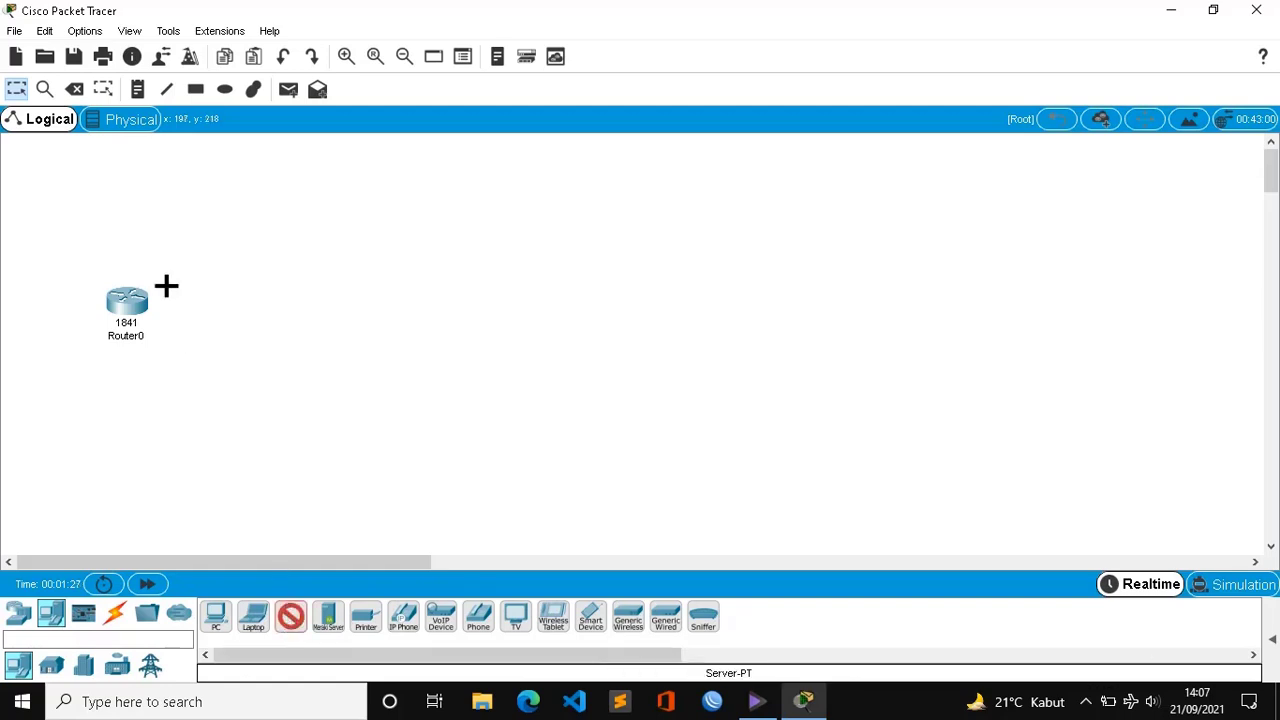
left_click(128, 179)
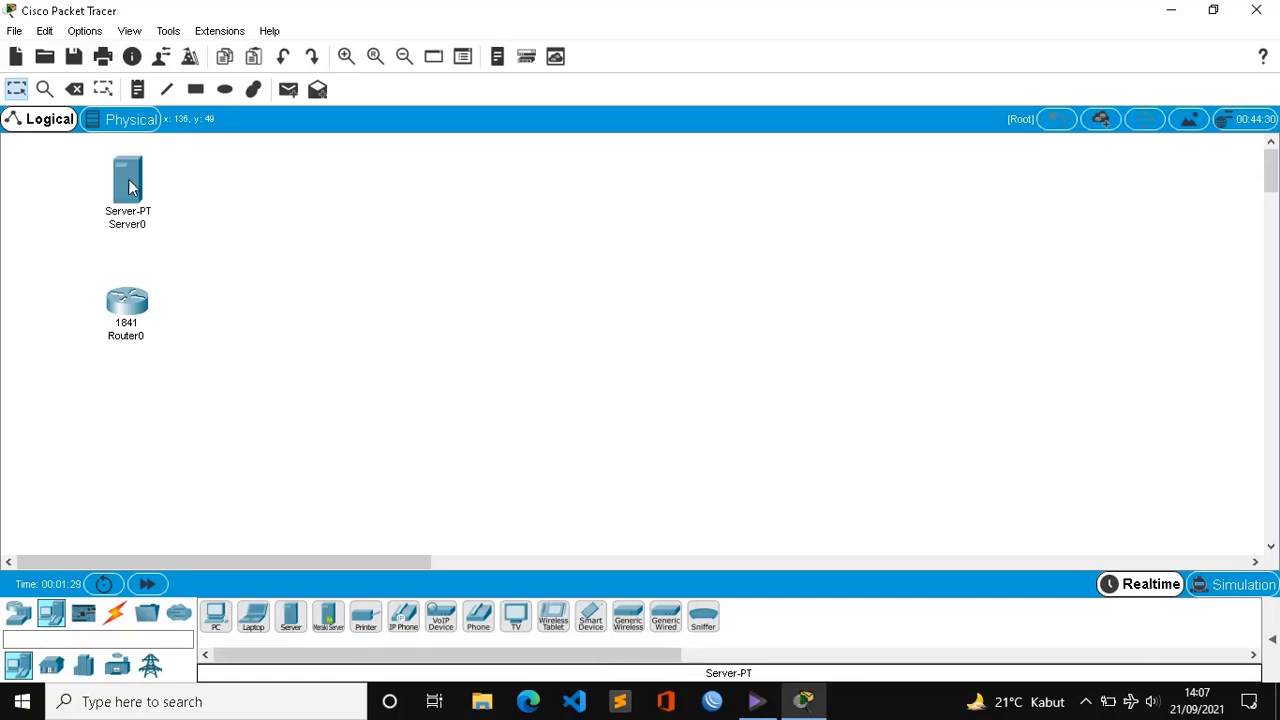
Step: Place a 2950-24 switch to the right of the router
left_click(20, 618)
left_click(51, 665)
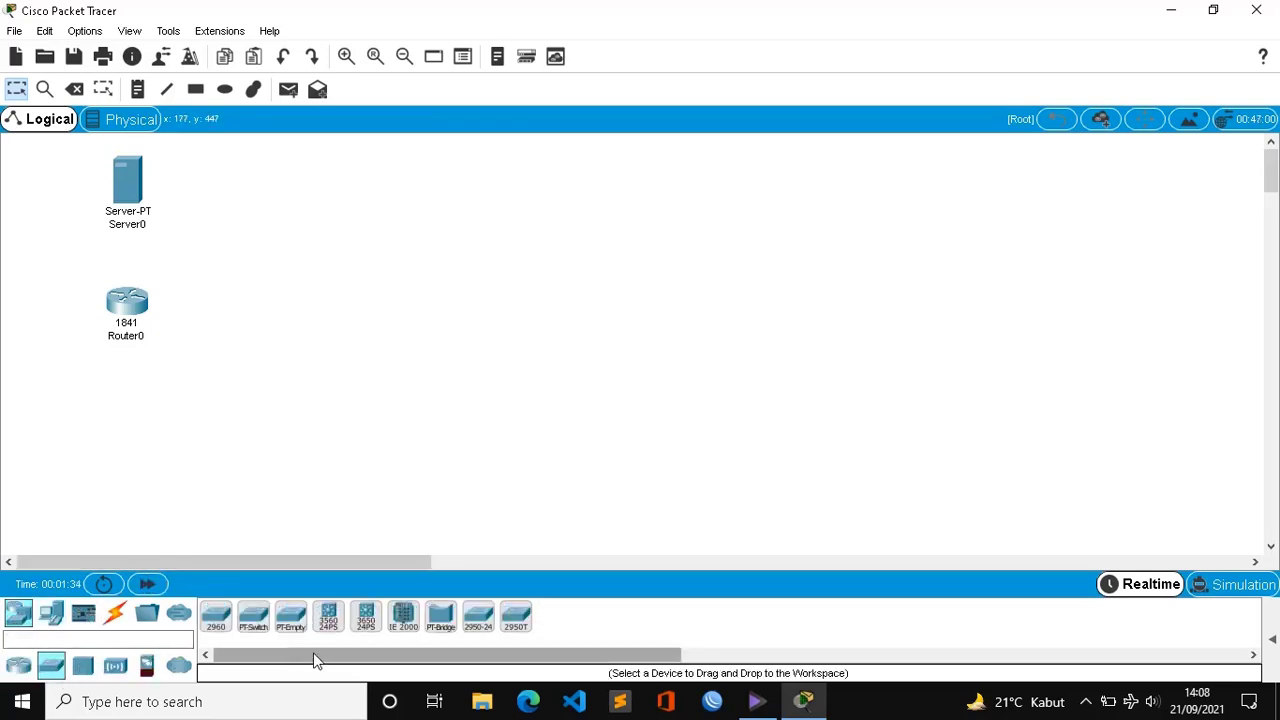
left_click(478, 617)
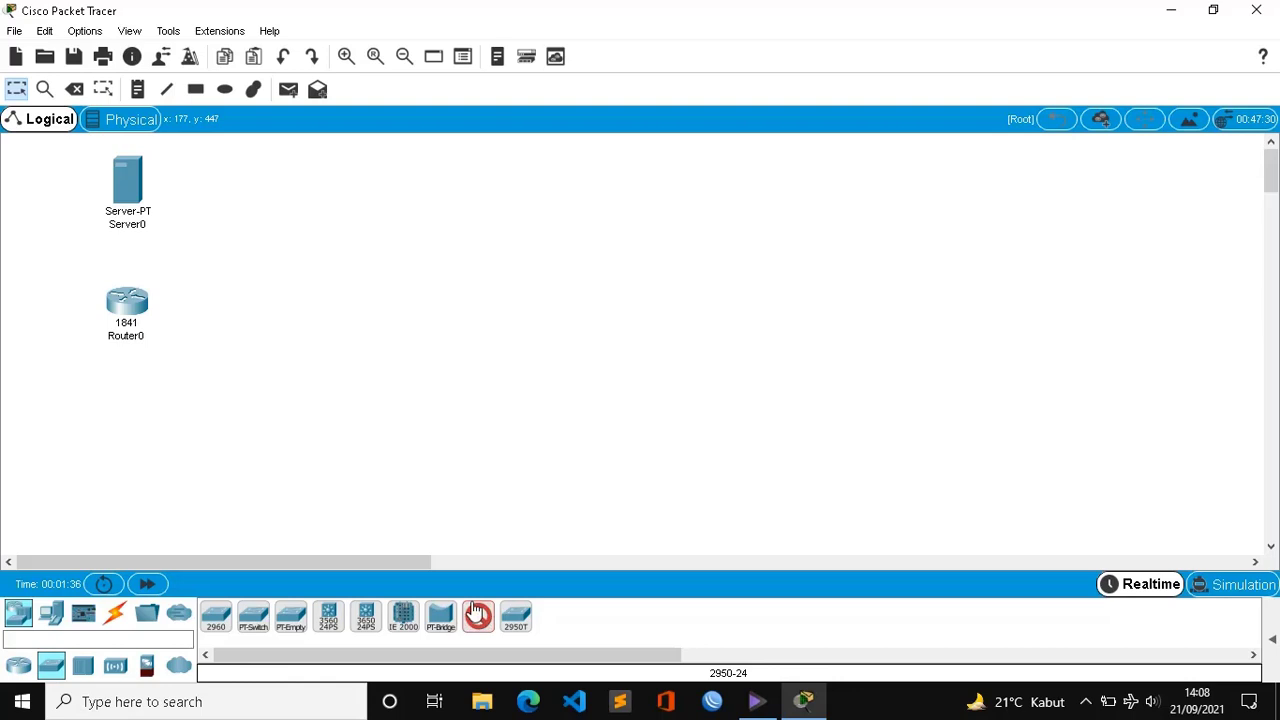
left_click(305, 319)
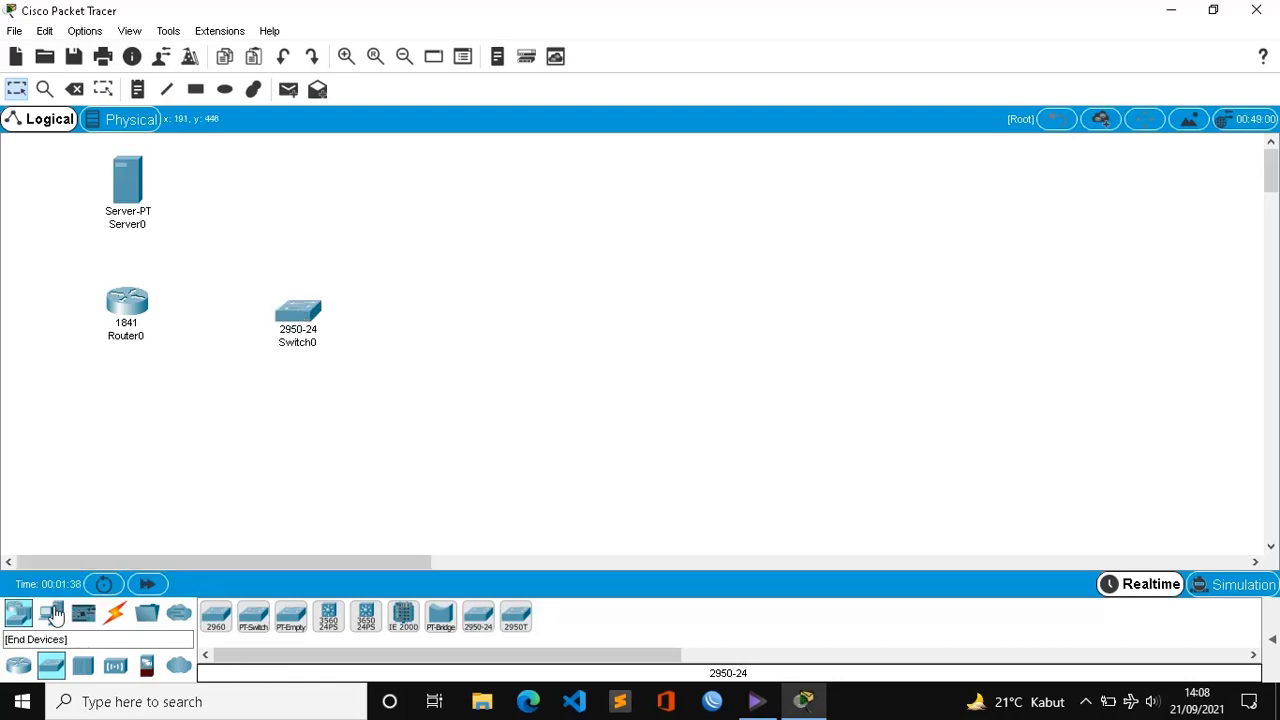
Step: Place two PC-PT computers beyond the switch, one above and one below its level
left_click(52, 614)
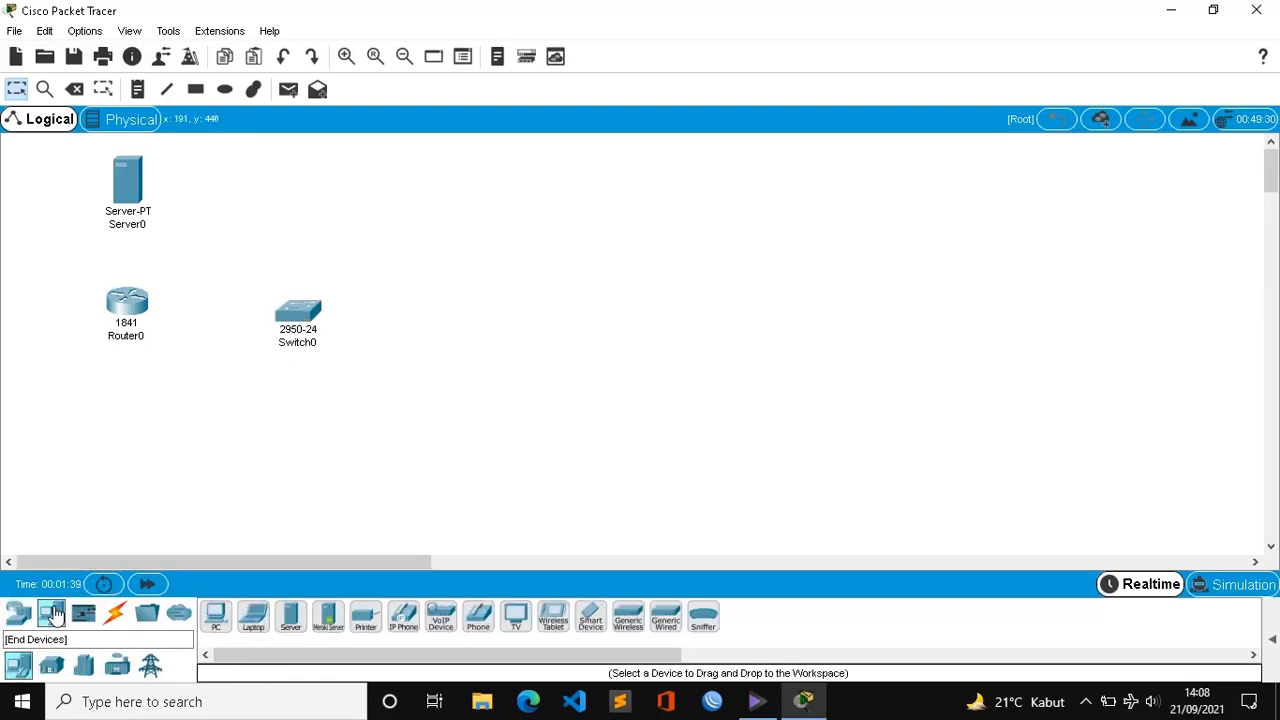
left_click(217, 614)
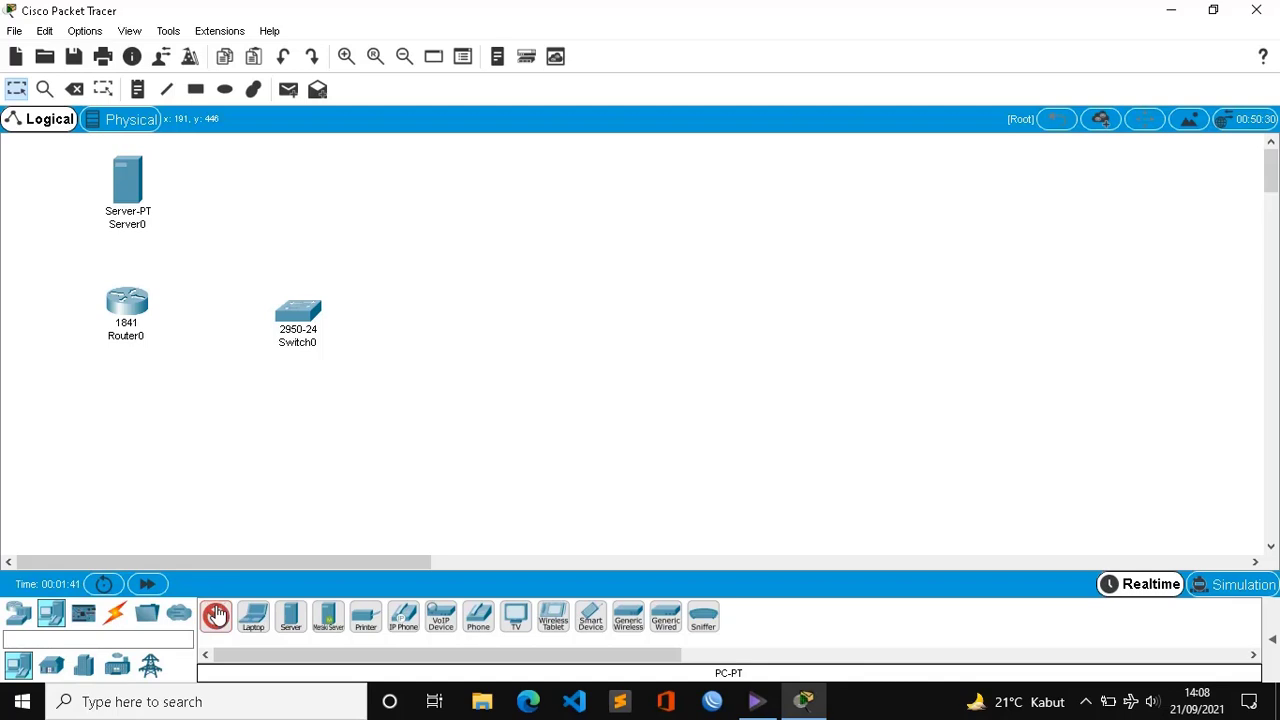
left_click(439, 258)
left_click(218, 616)
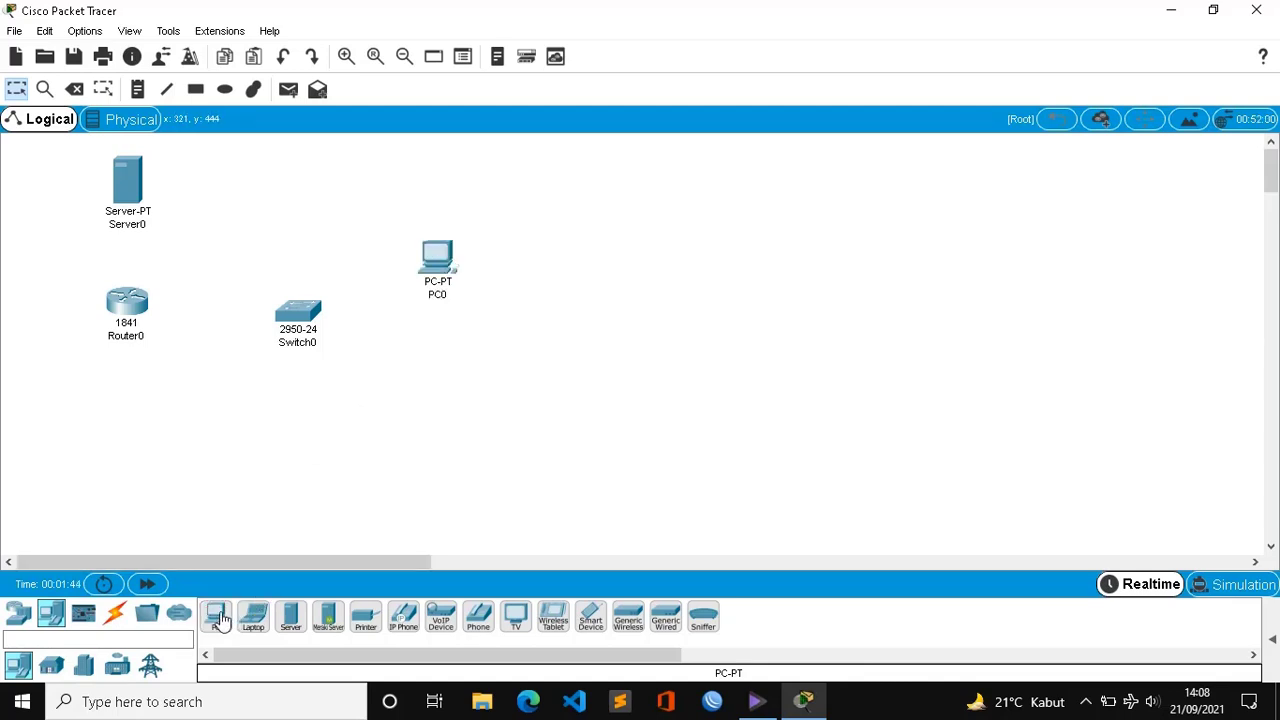
left_click(440, 460)
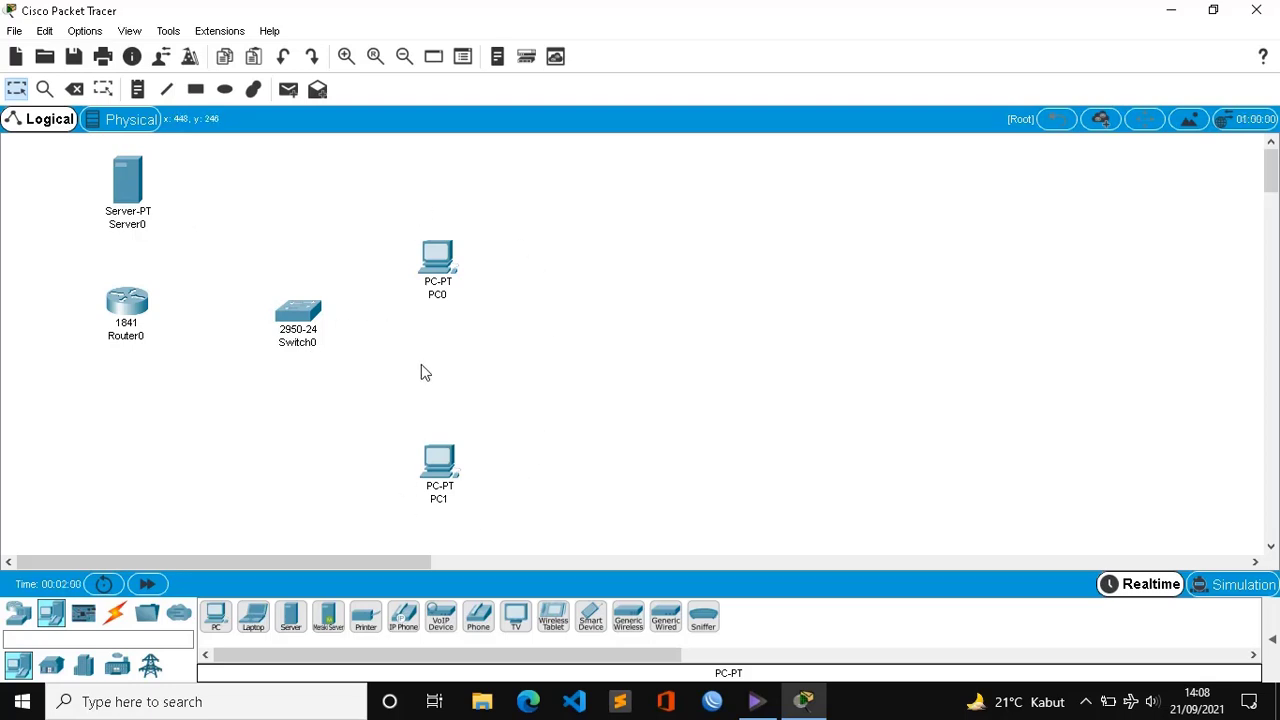
Step: Tidy the layout by moving the router and switch slightly down and the lower PC up
left_click_drag(138, 308, 134, 332)
left_click_drag(294, 314, 295, 330)
left_click_drag(442, 478, 440, 443)
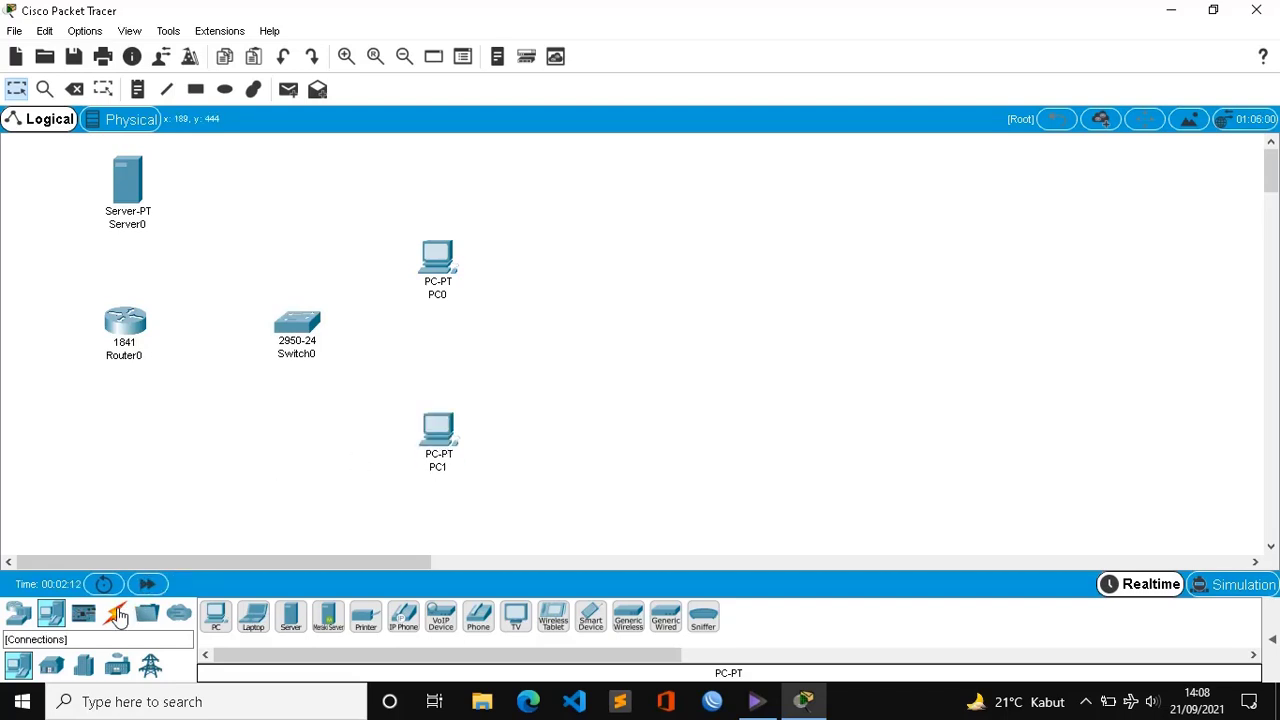
Step: Connect Server0 FastEthernet0 to Router0 FastEthernet0/0 with a copper cross-over cable and nudge the router into line below the server
left_click(116, 615)
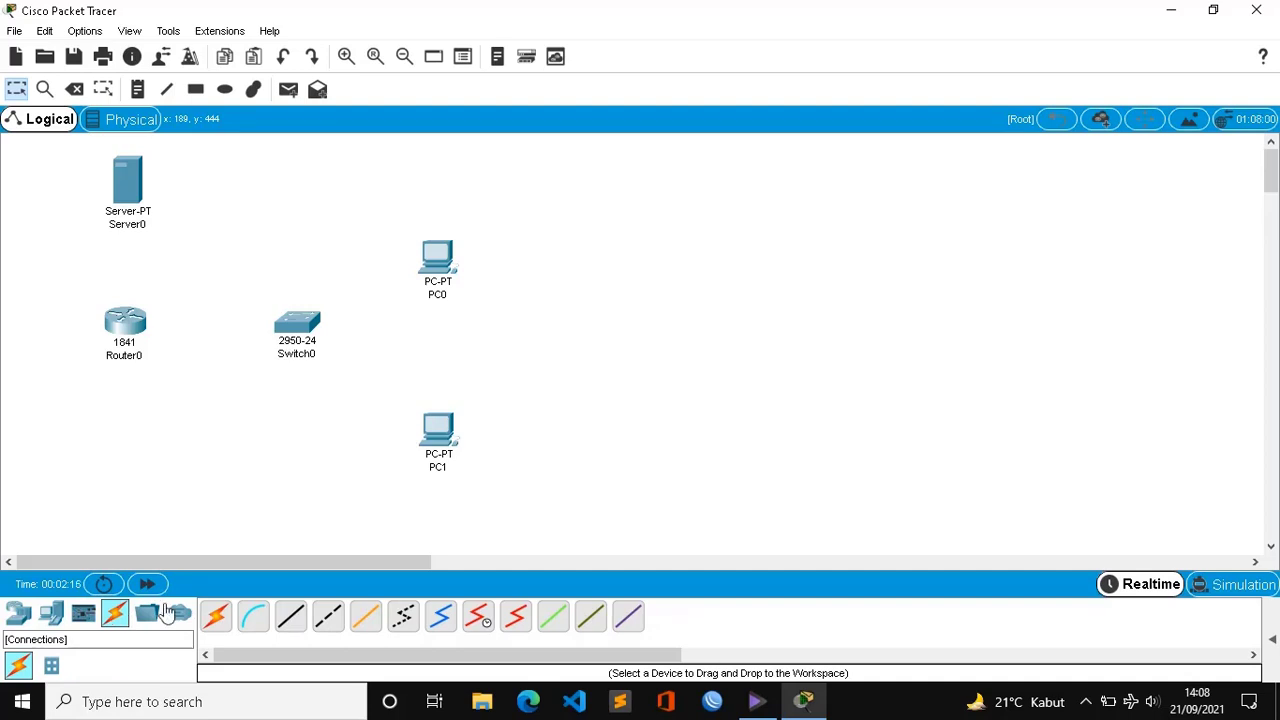
left_click(328, 617)
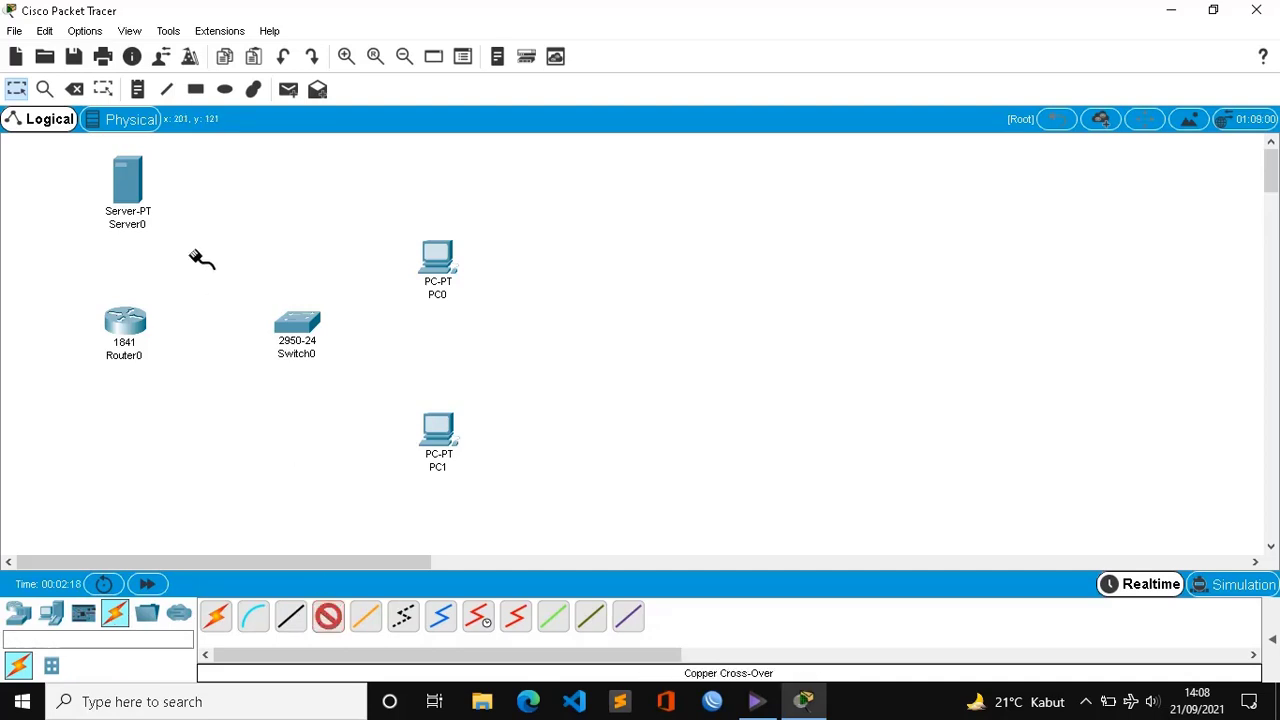
left_click(131, 187)
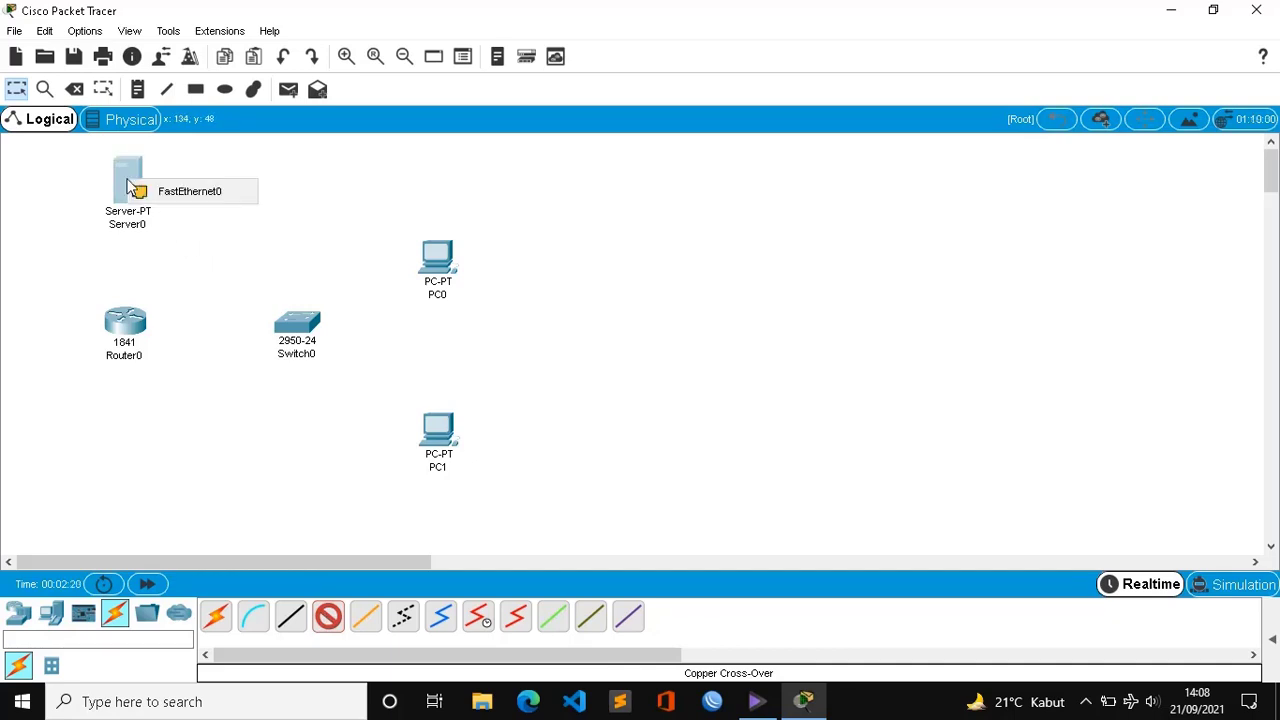
left_click(220, 193)
left_click(127, 320)
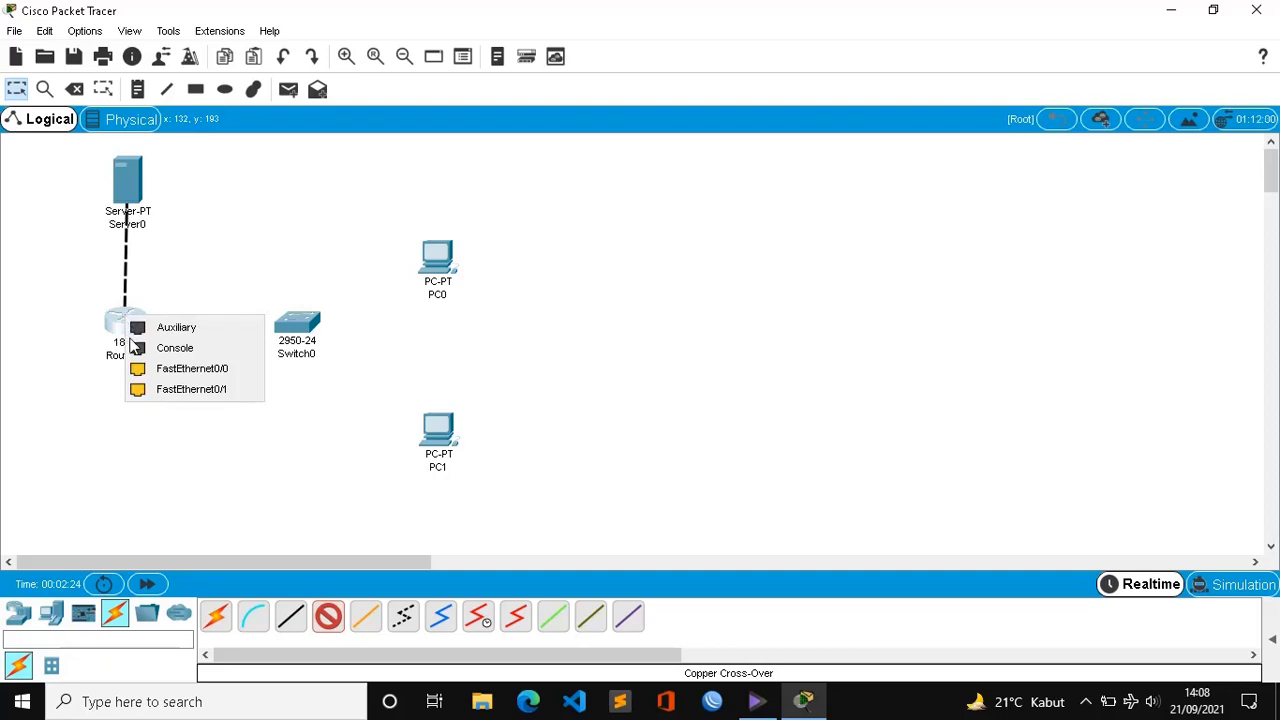
left_click(181, 370)
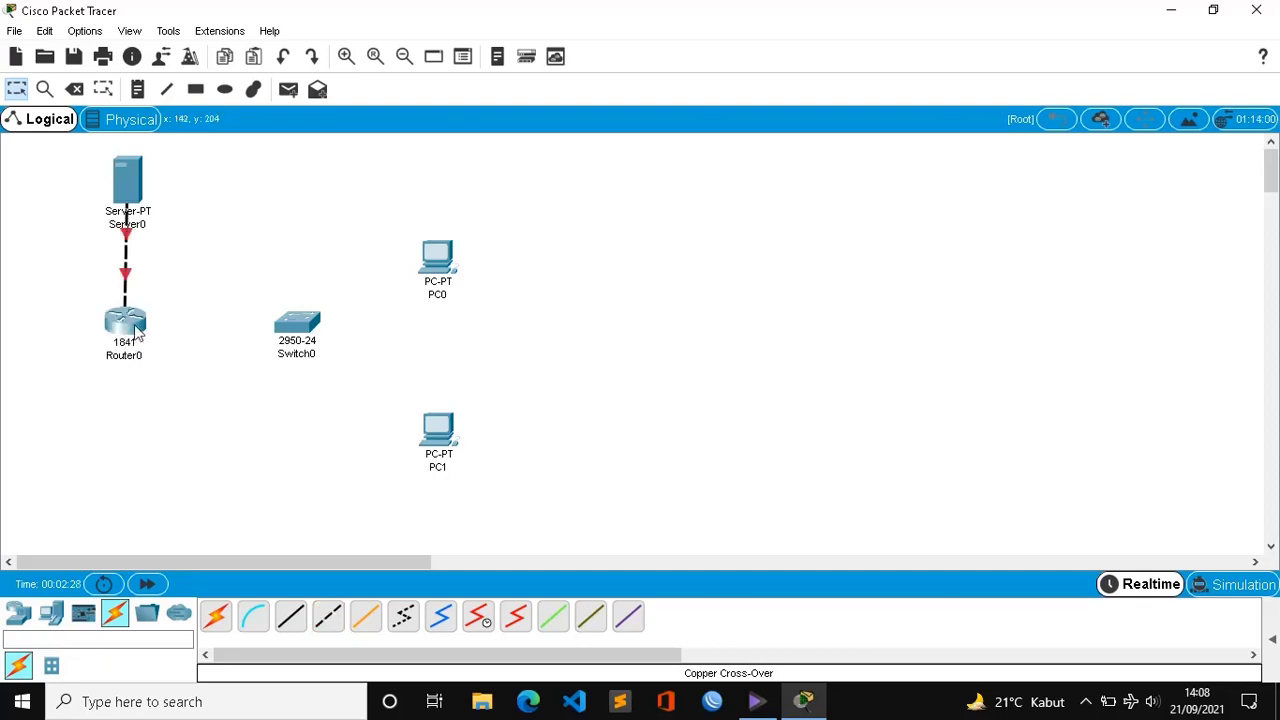
left_click_drag(134, 330, 137, 333)
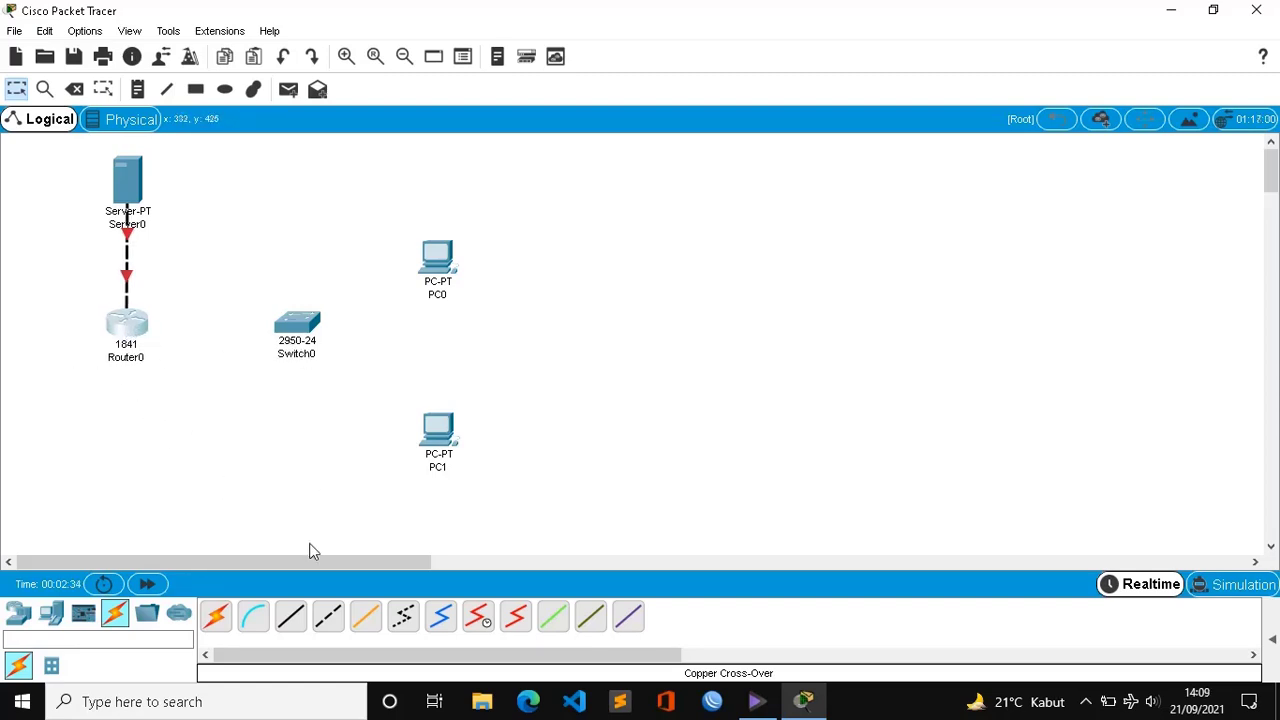
Step: Connect Router0 FastEthernet0/1 to Switch0 FastEthernet0/1 with a copper straight-through cable and nudge the switch slightly
left_click(291, 617)
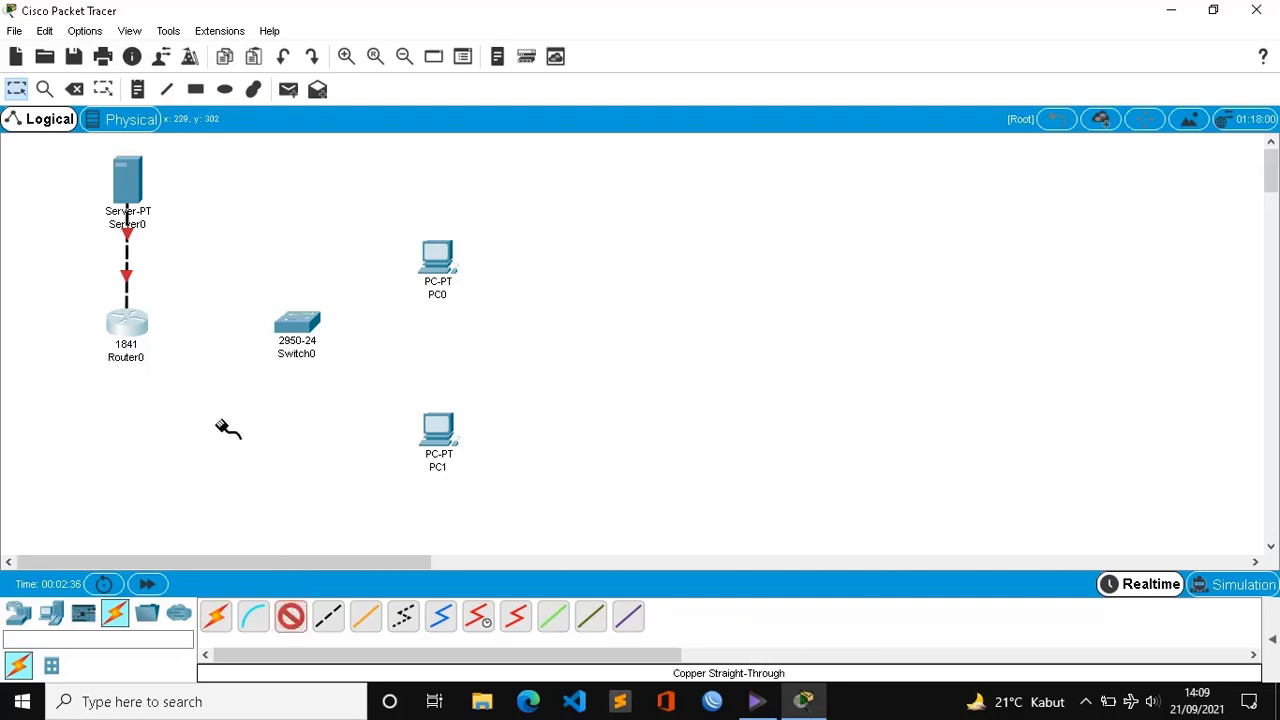
left_click(128, 327)
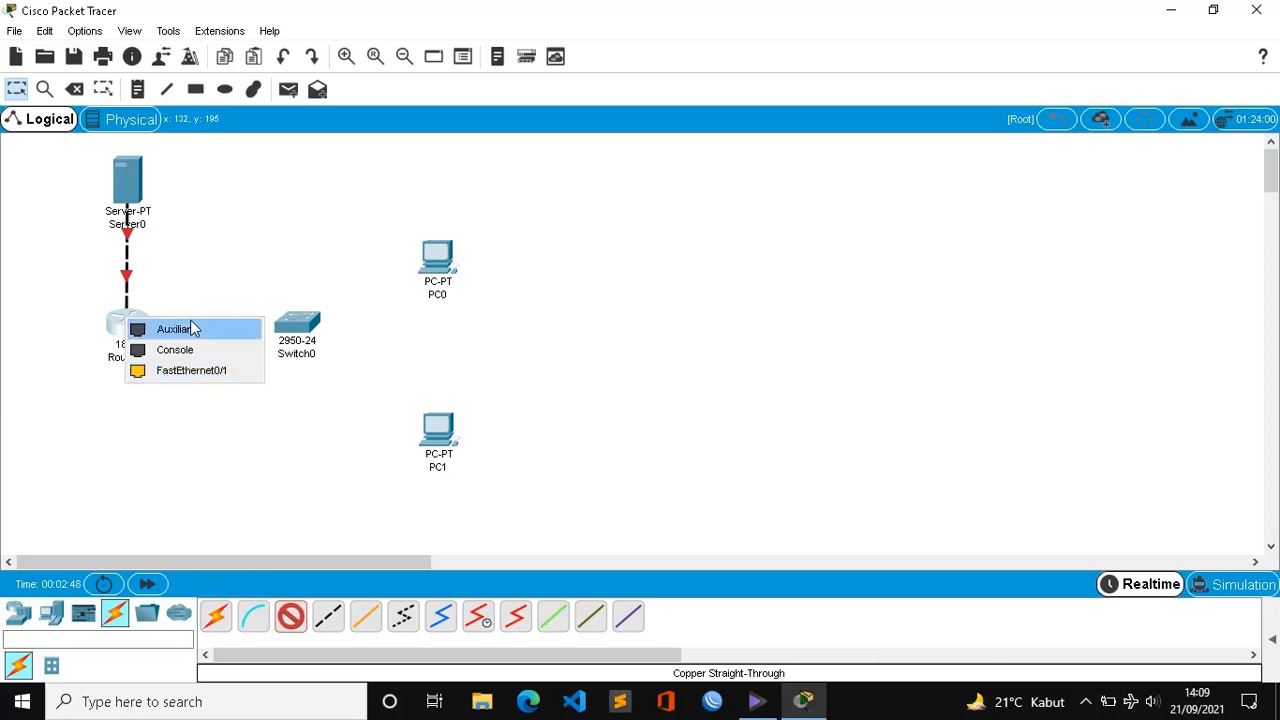
left_click(205, 371)
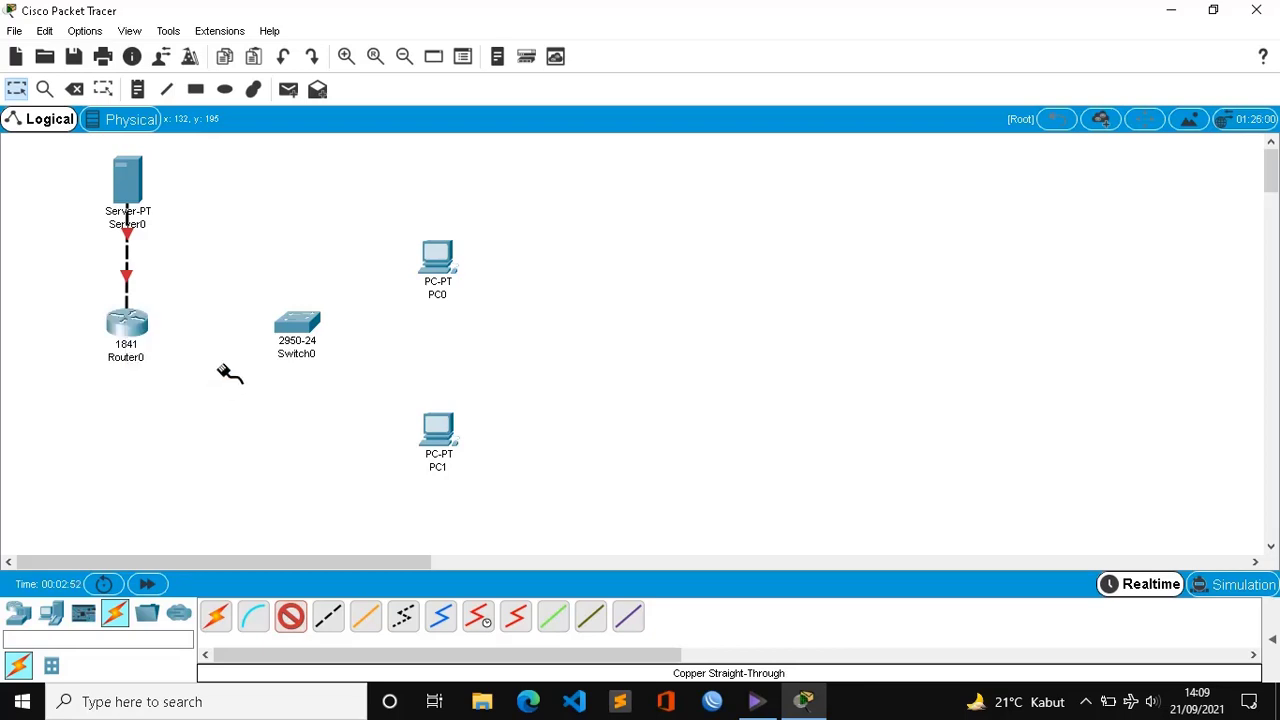
left_click(305, 333)
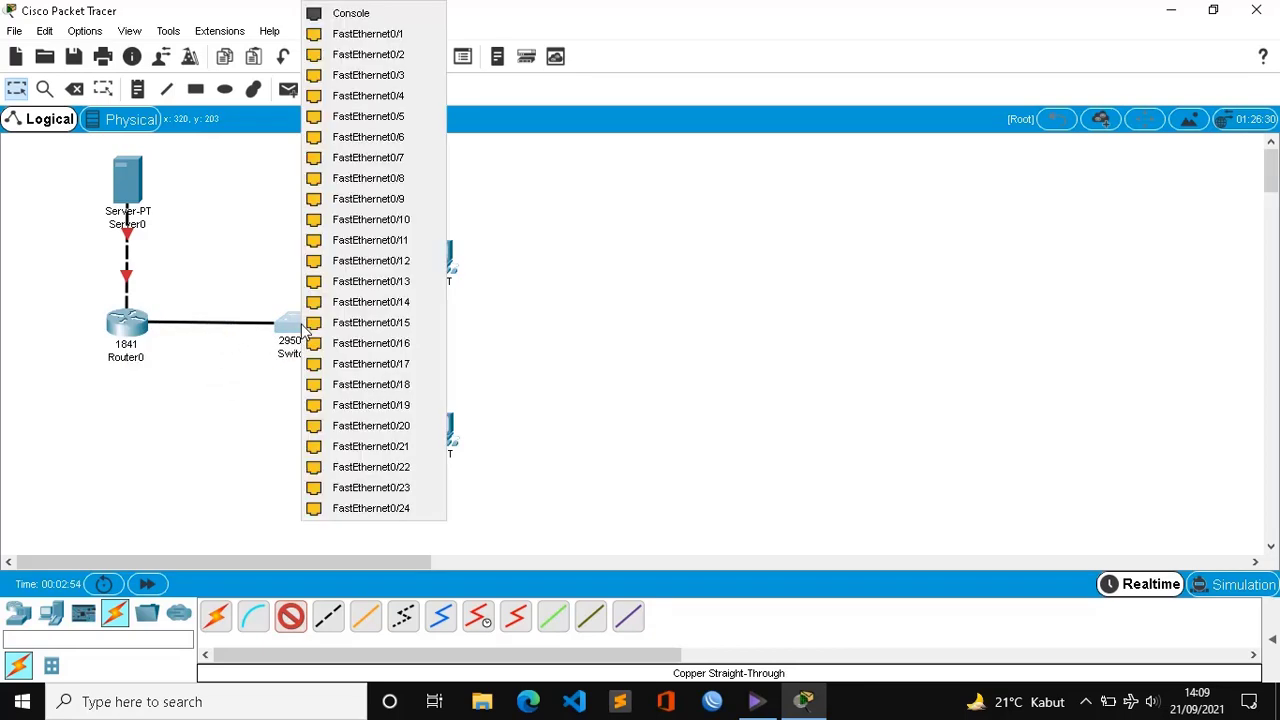
left_click(400, 40)
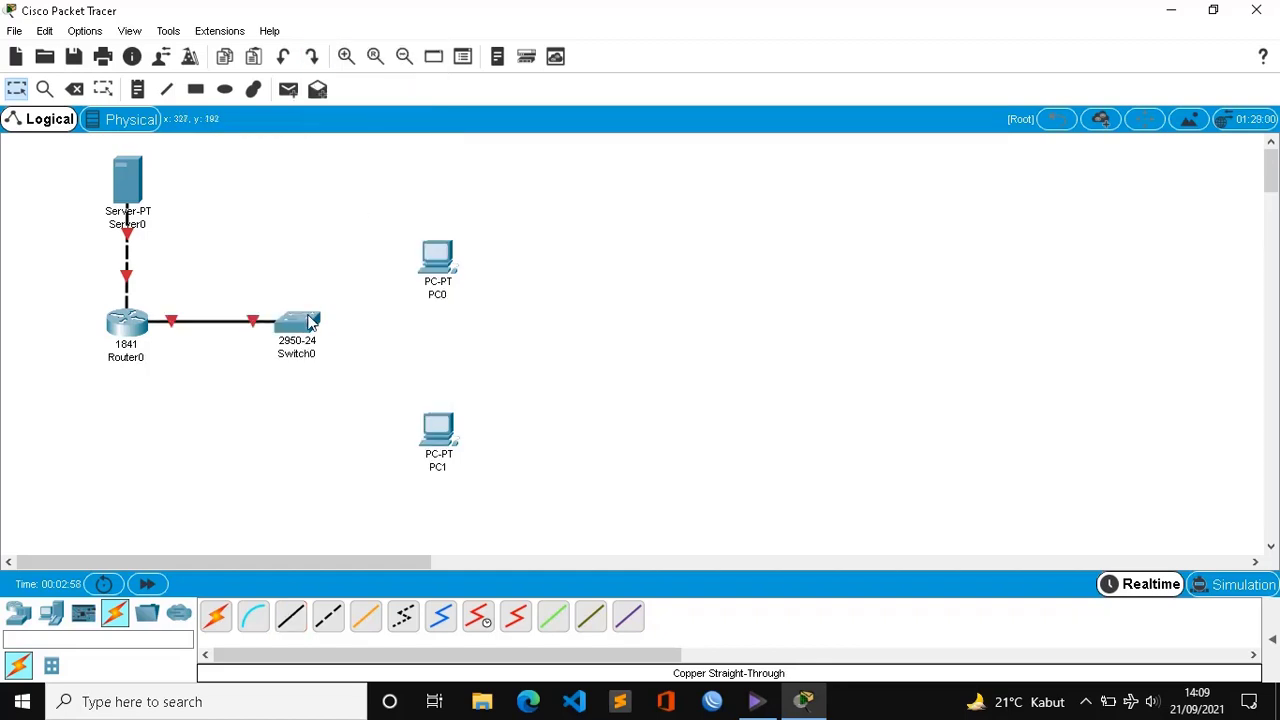
left_click_drag(305, 325, 307, 330)
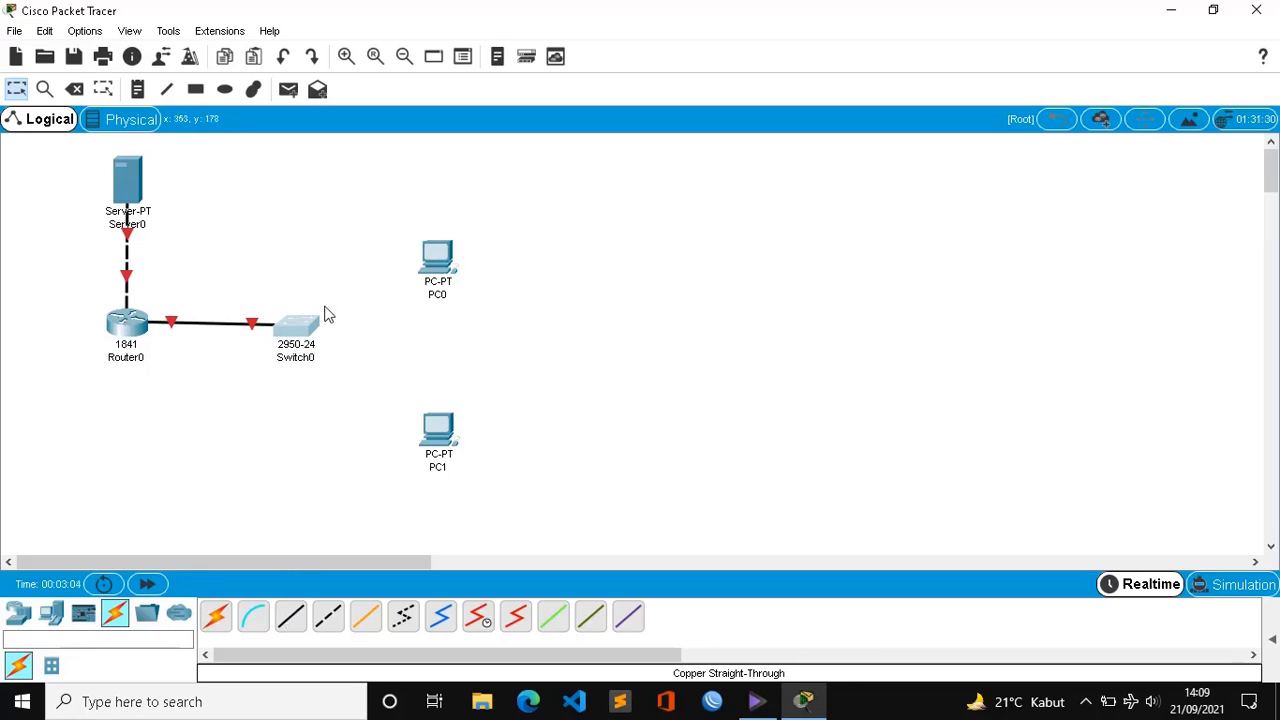
Step: Connect Switch0 FastEthernet0/2 to PC0 FastEthernet0 with a copper straight-through cable
left_click(297, 616)
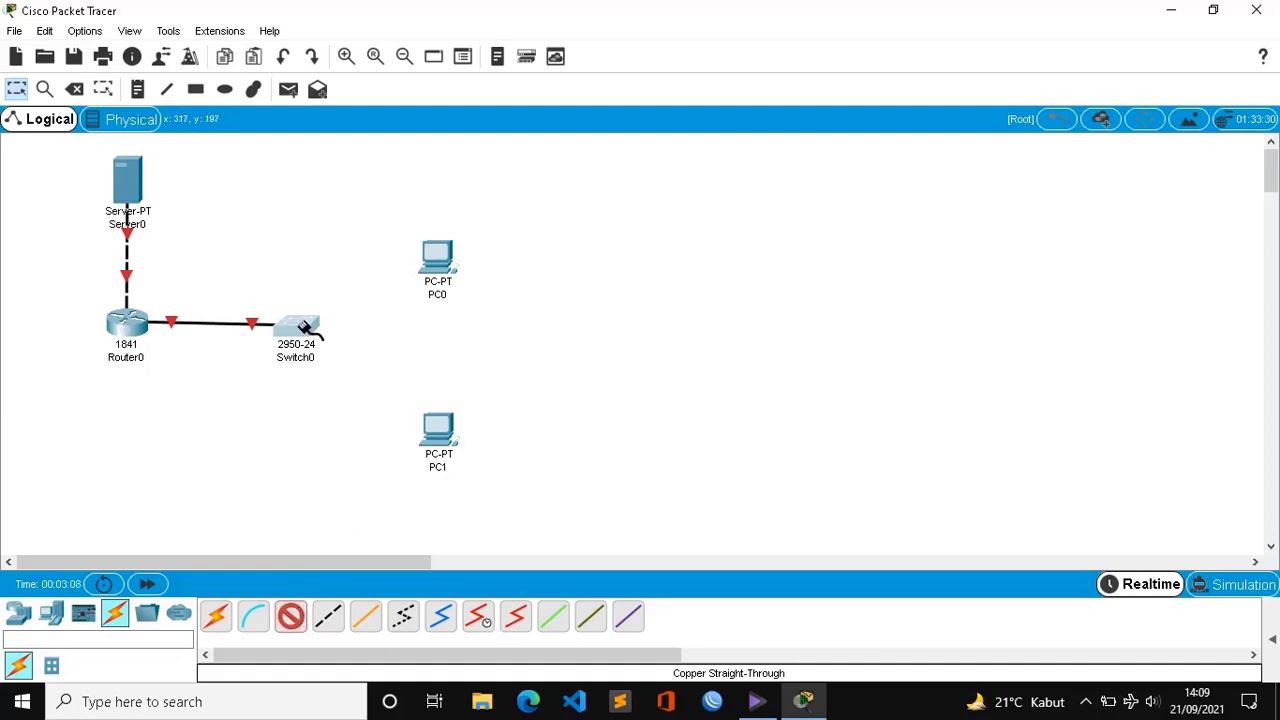
left_click(305, 330)
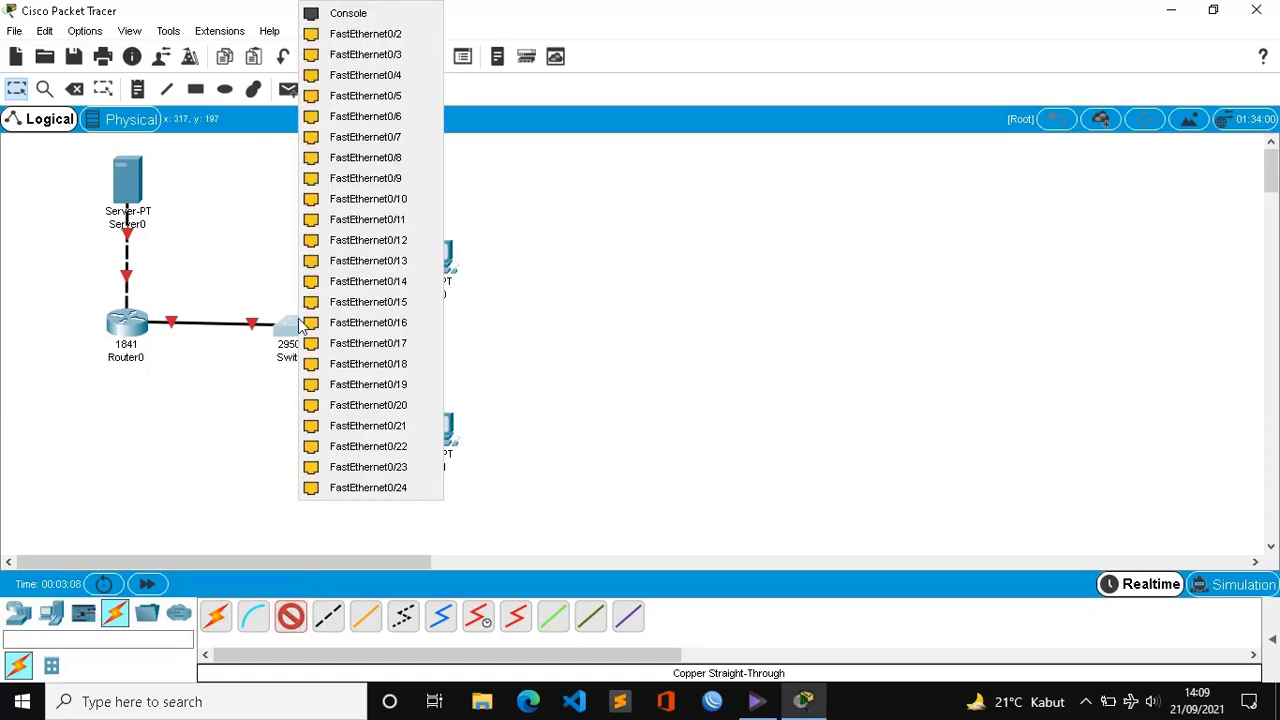
left_click(406, 40)
left_click(440, 278)
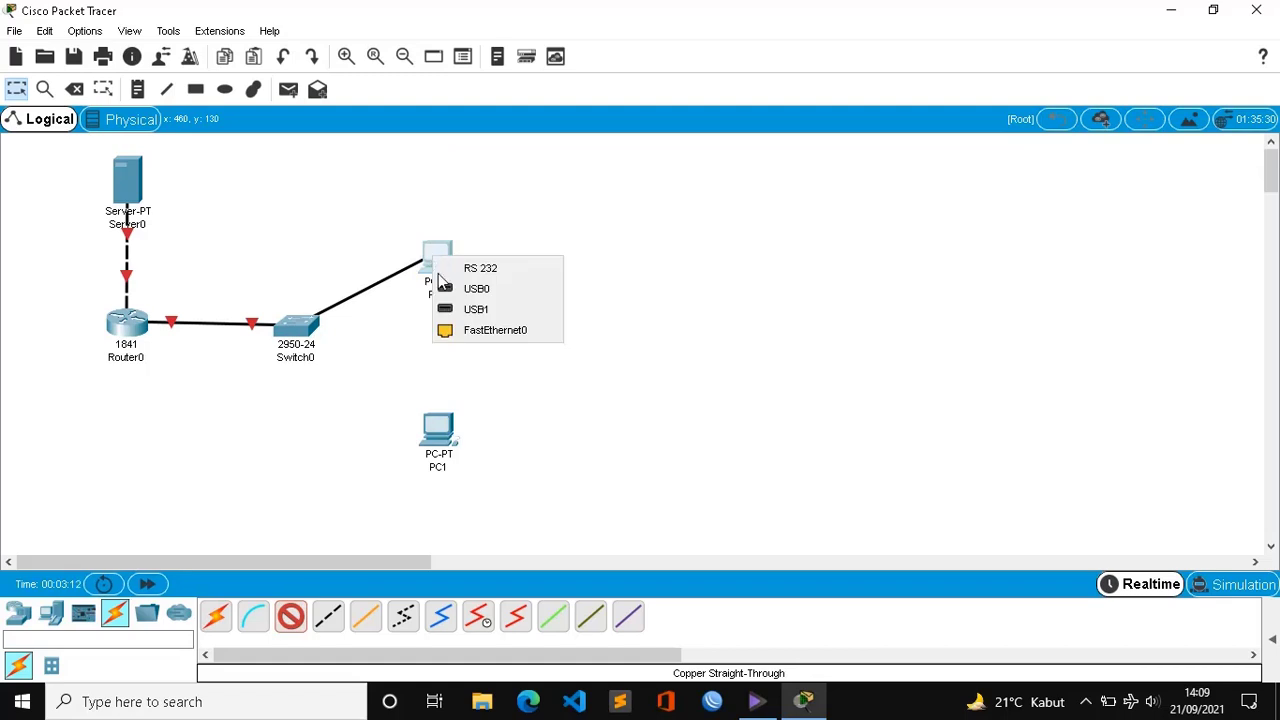
left_click(481, 335)
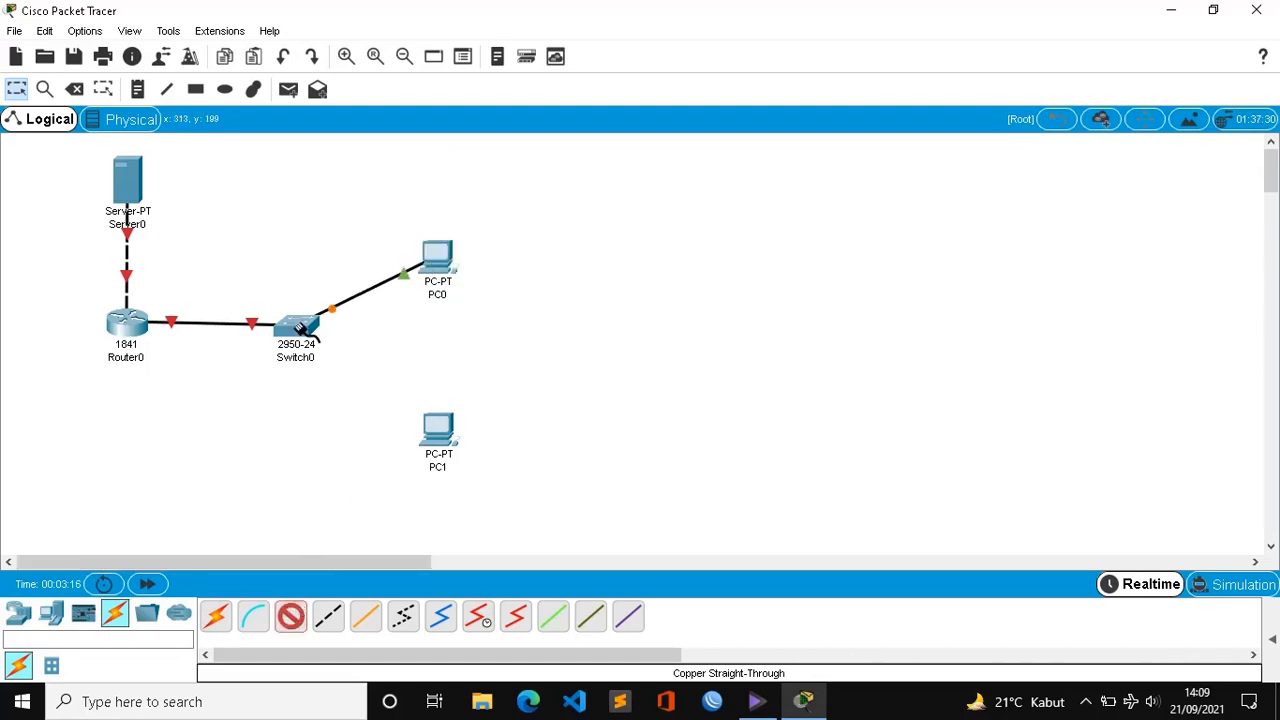
Step: Connect Switch0 to PC1 FastEthernet0 with a copper straight-through cable
left_click(298, 327)
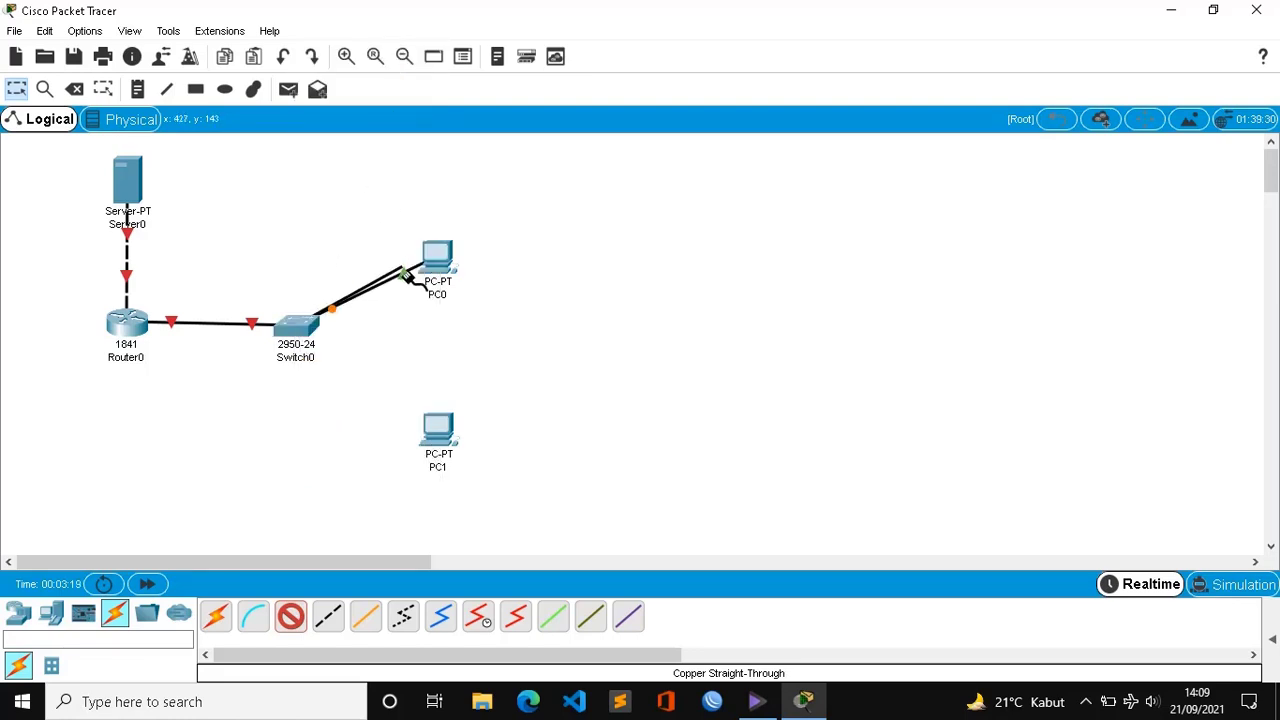
left_click(437, 428)
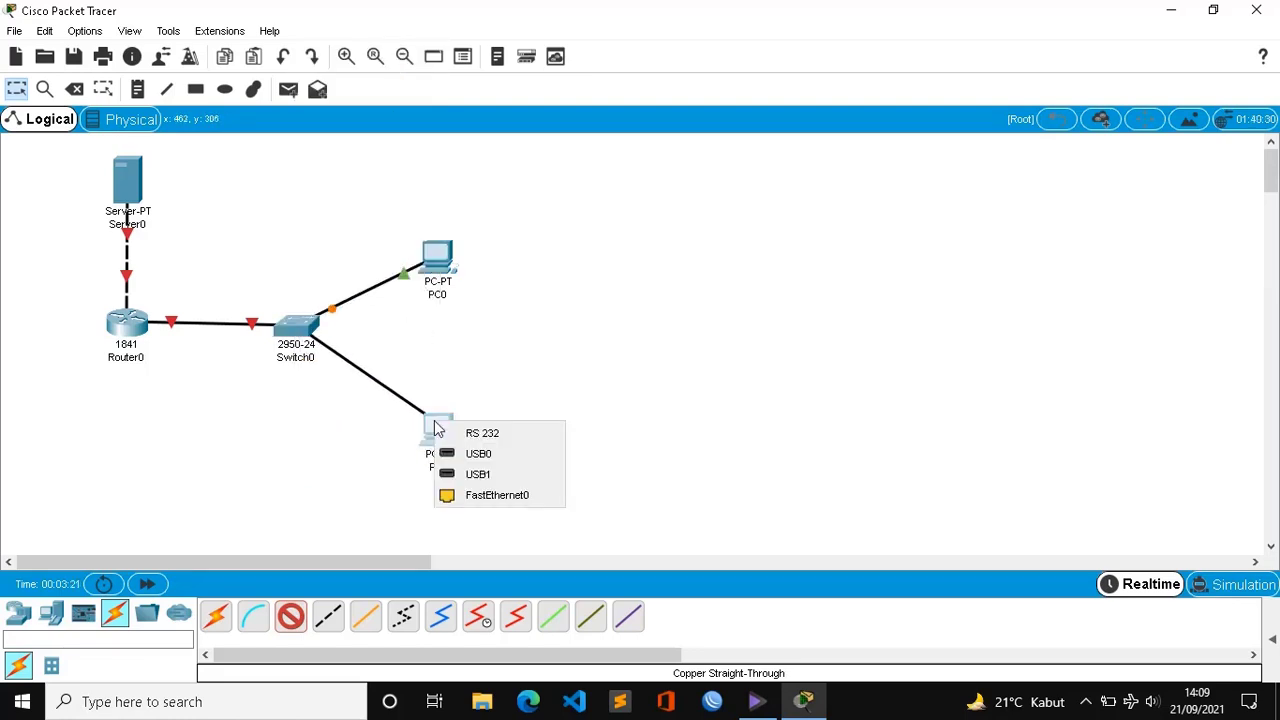
left_click(479, 494)
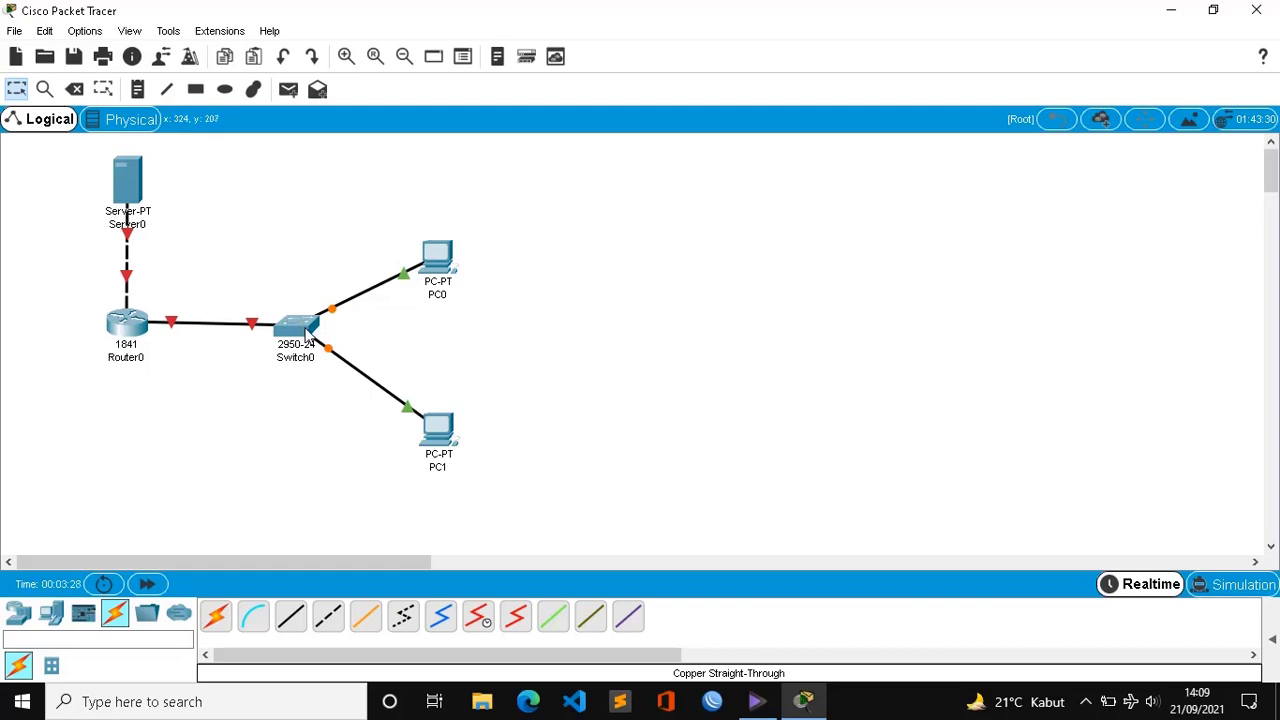
Step: Compact the topology by moving Switch0, PC1 and PC0 closer to the router
left_click_drag(288, 318, 278, 320)
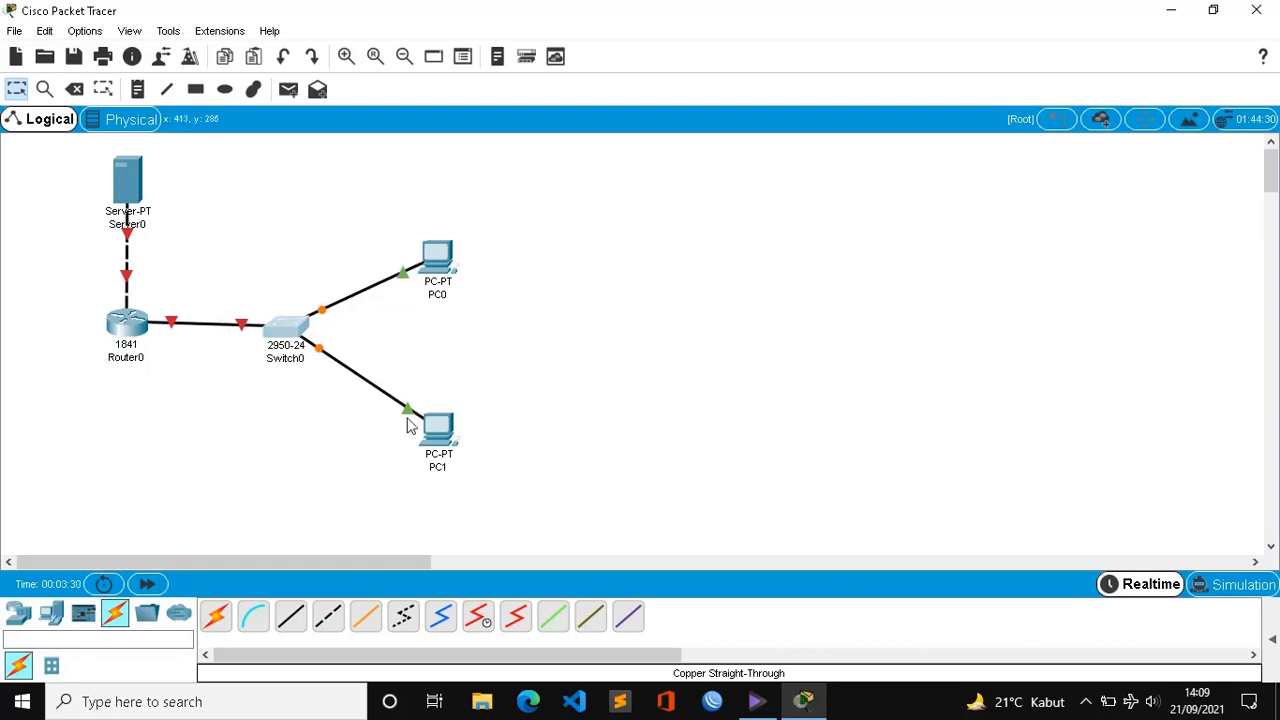
left_click_drag(432, 443, 393, 418)
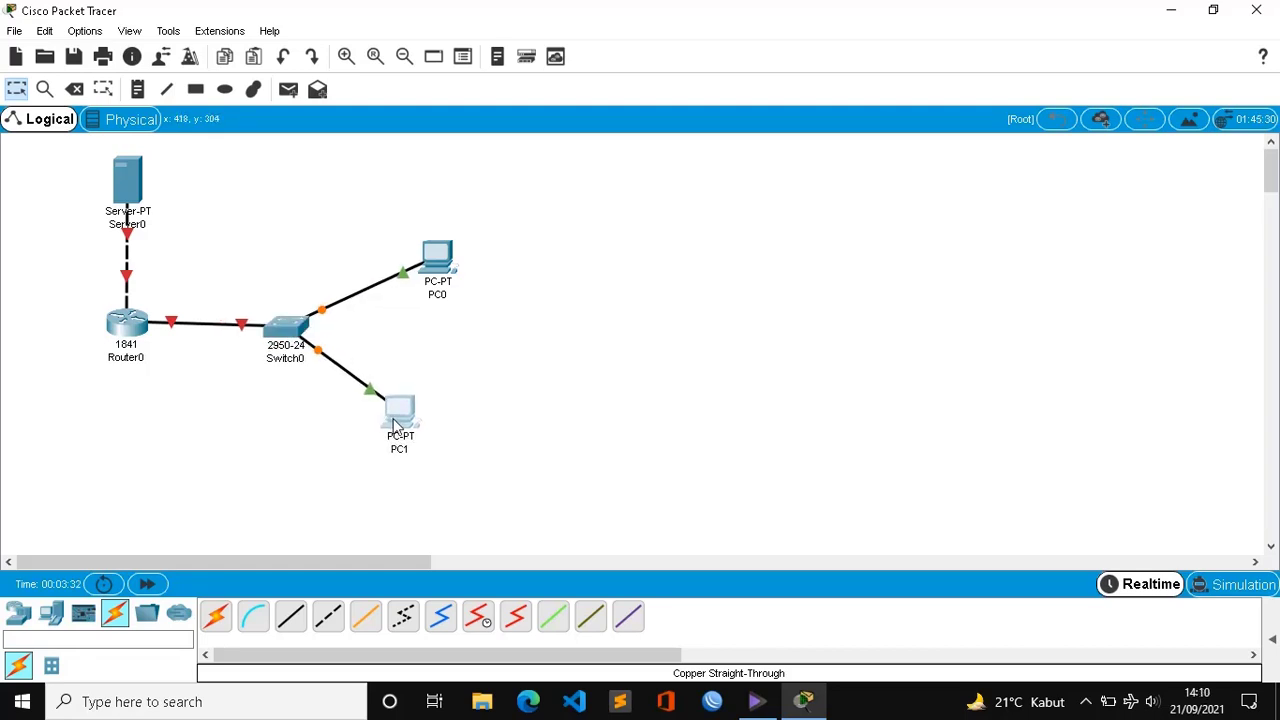
left_click(437, 268)
left_click_drag(437, 268, 396, 265)
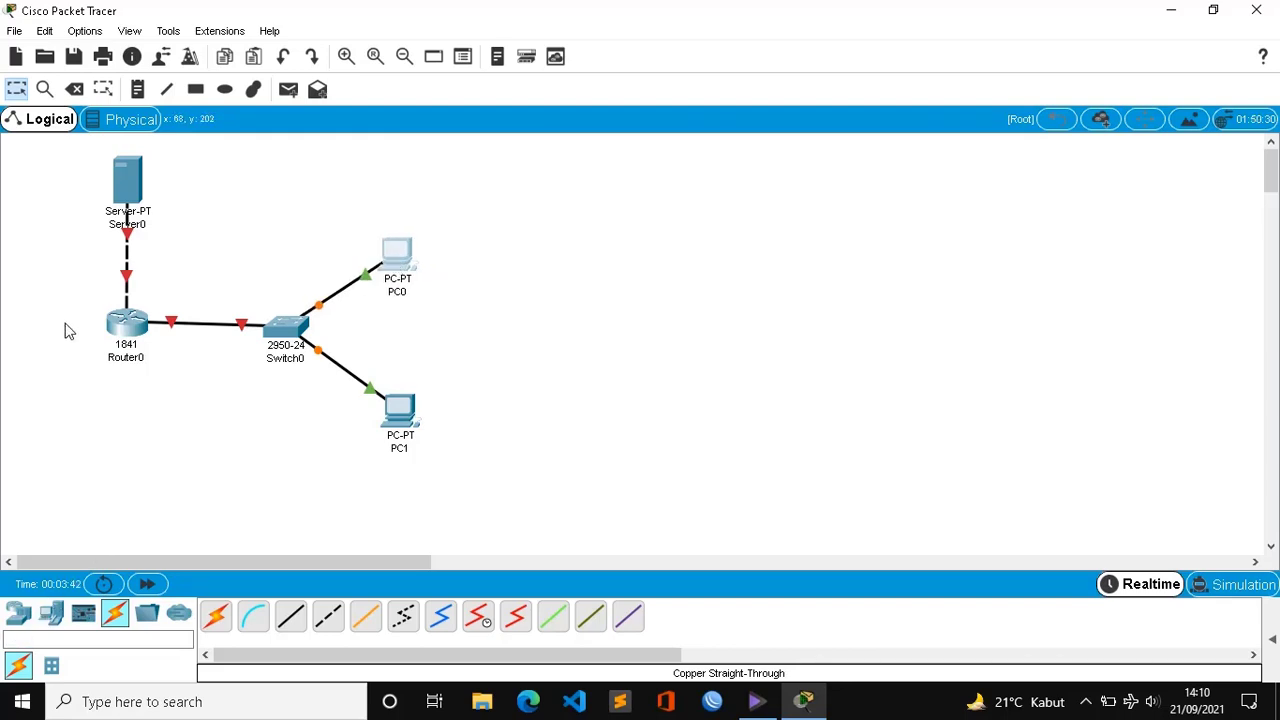
Step: Add the text notes 192.168.11.1 beside Server0 and fa0/0 192.168.11.2 beside the link between server and router
left_click(137, 89)
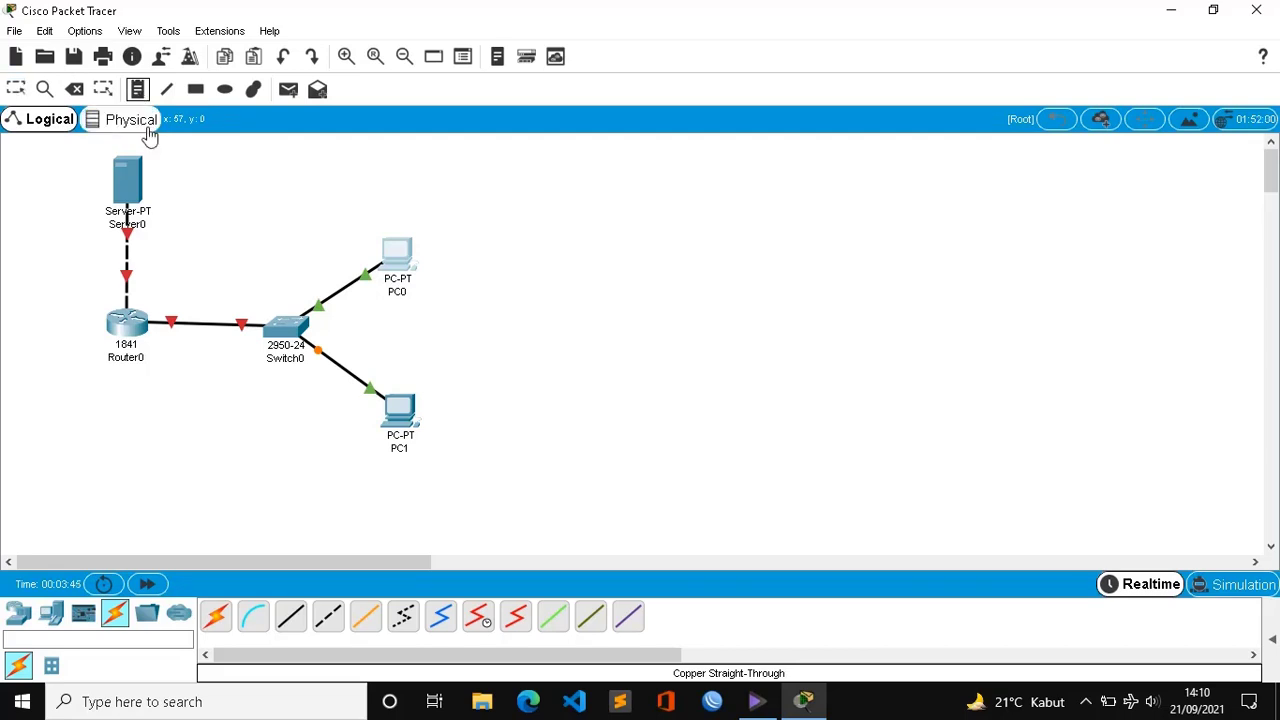
left_click(165, 180)
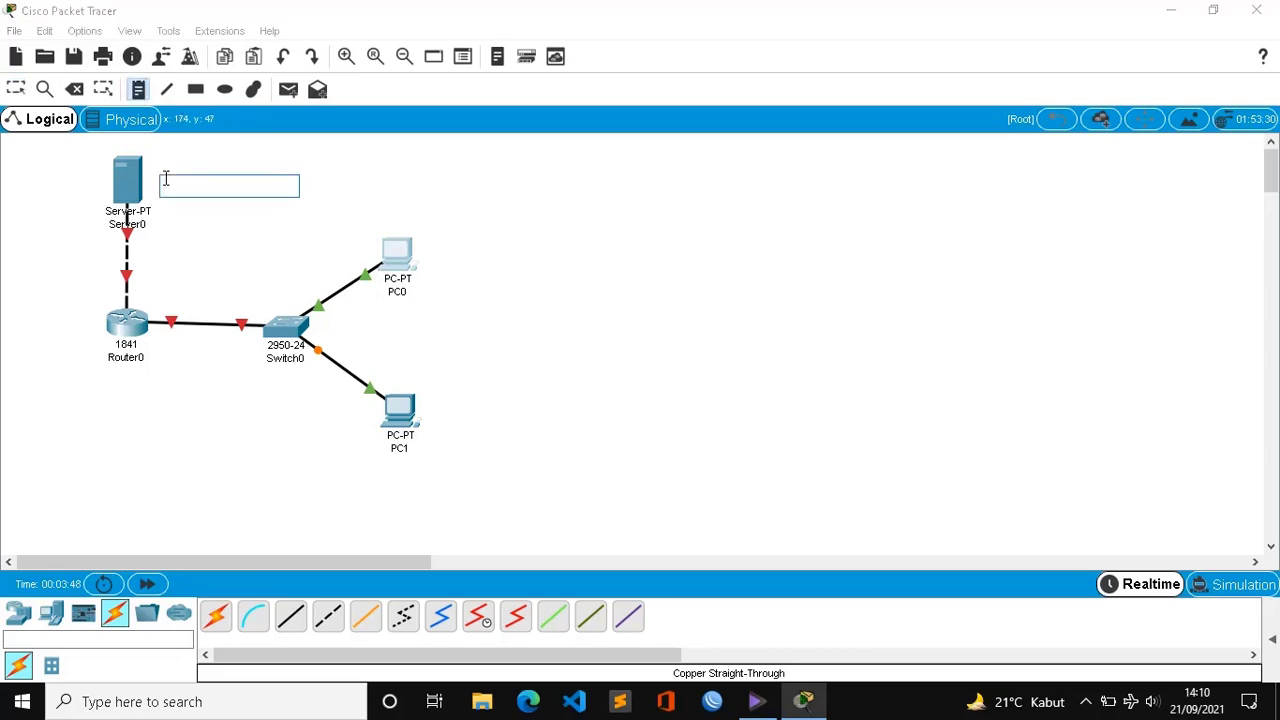
type("4")
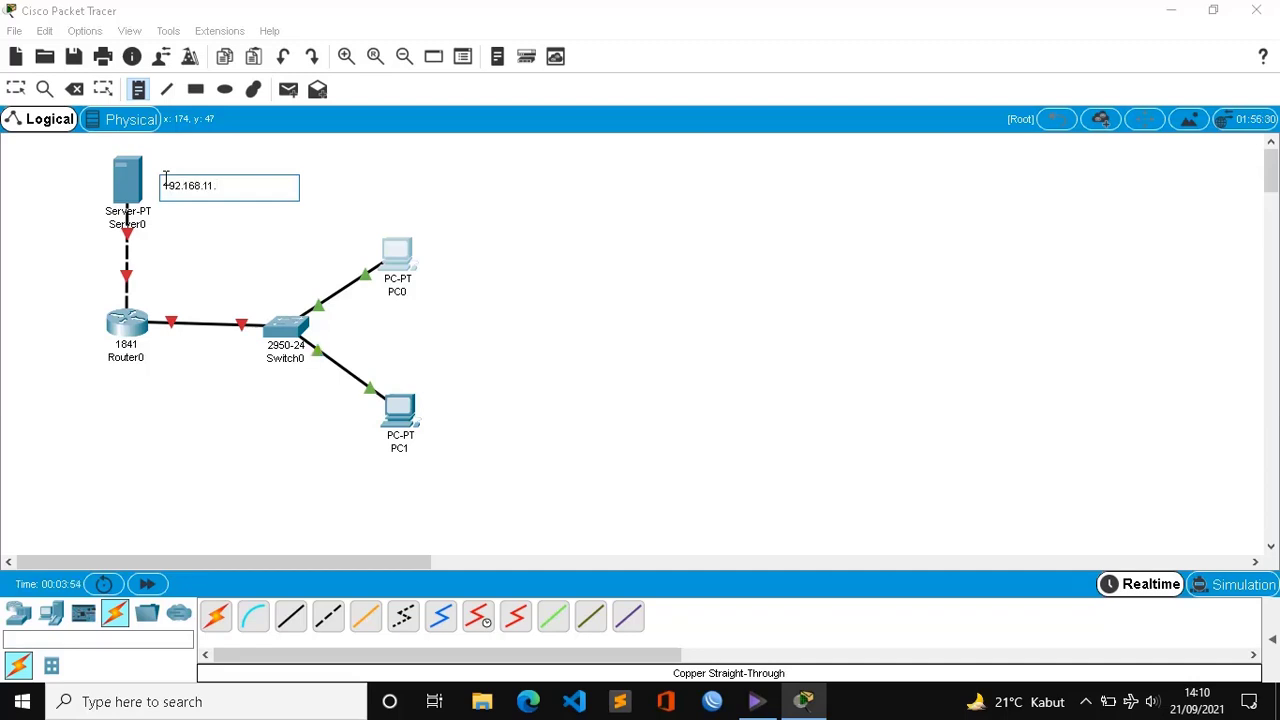
left_click(140, 253)
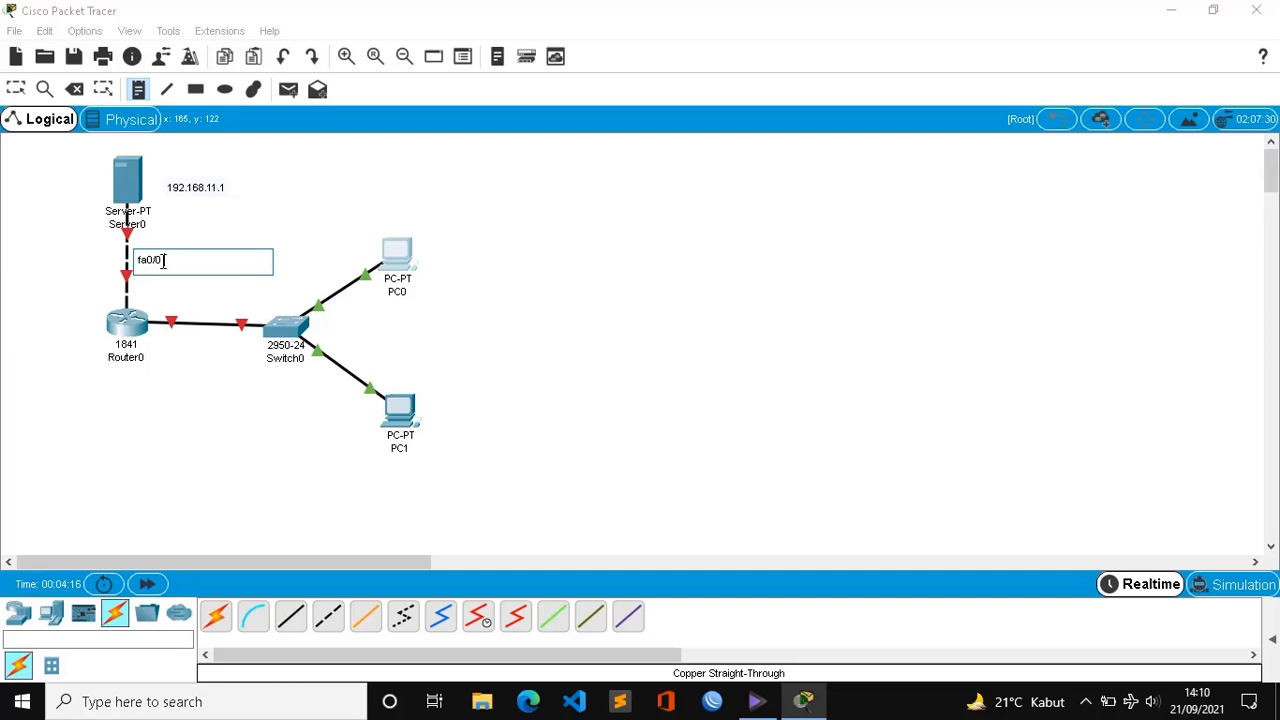
type("192.168.11.2")
Step: Add the text note 192.168.1.1 below Router0
left_click(107, 378)
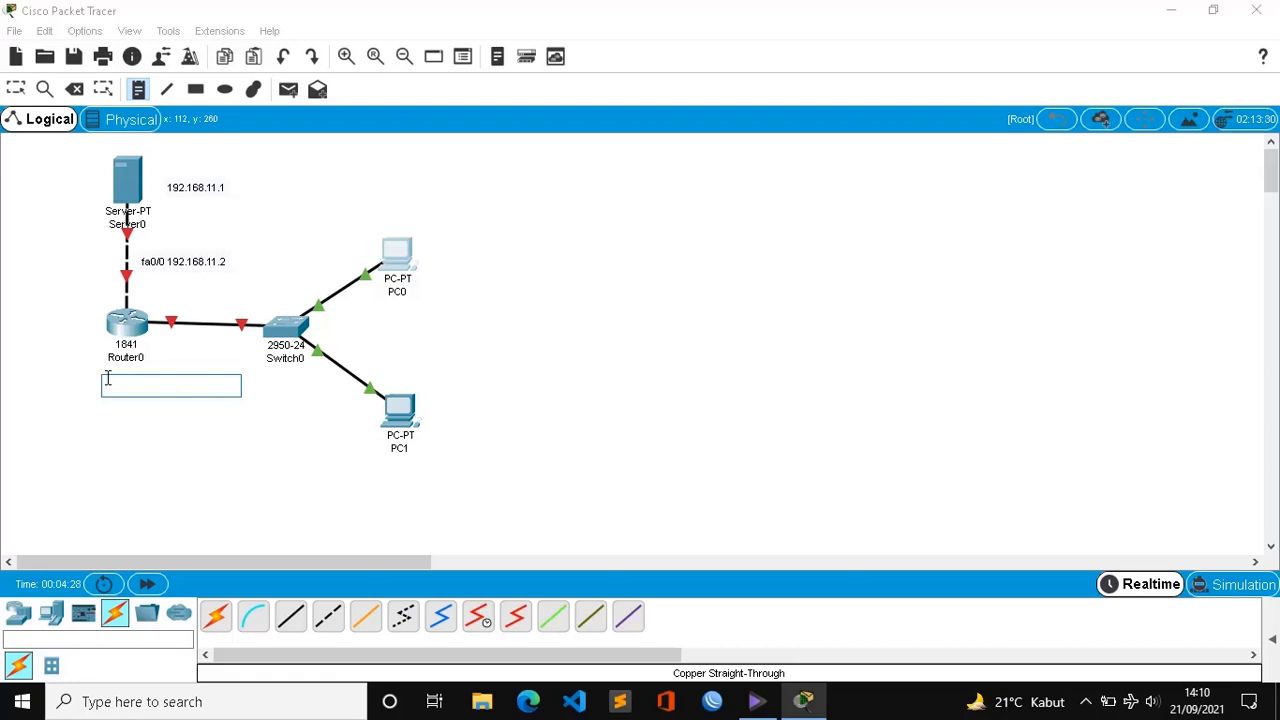
type("f")
type("92.168.1.1")
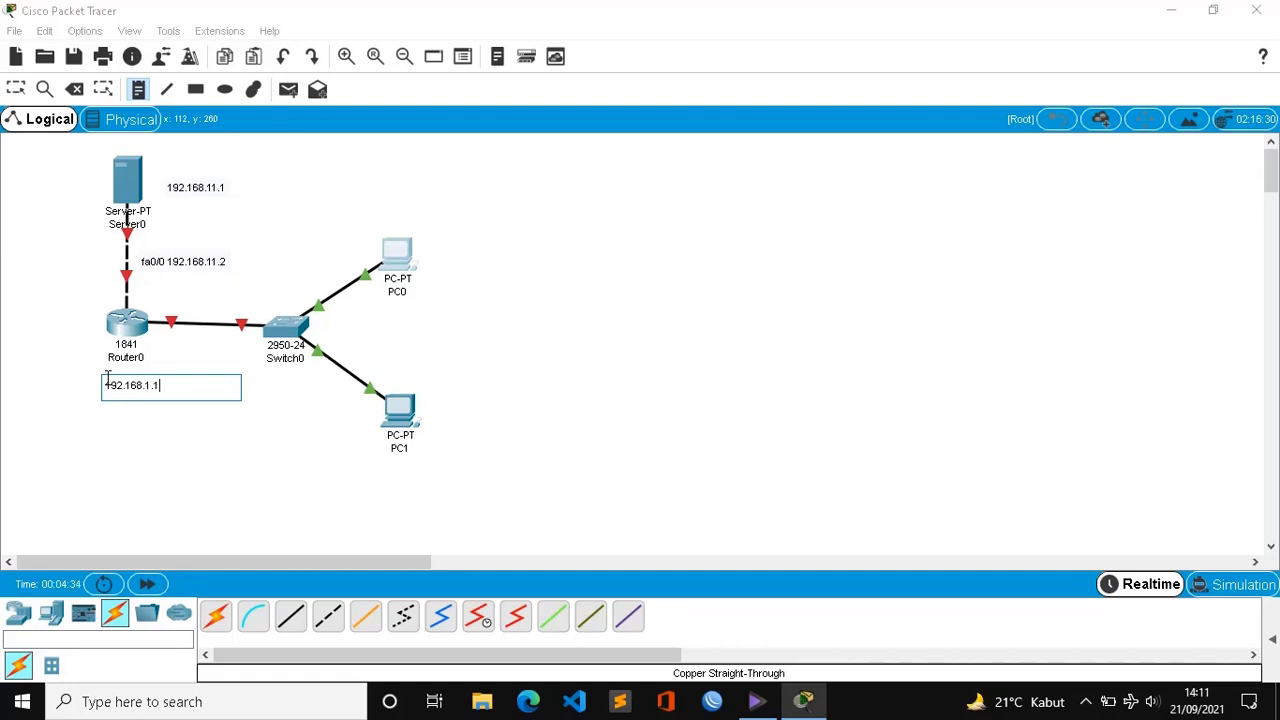
Step: Add the text notes 192.168.1.2 beside PC0 and 192.168.1.3 below PC1, and return to selection mode
left_click(429, 248)
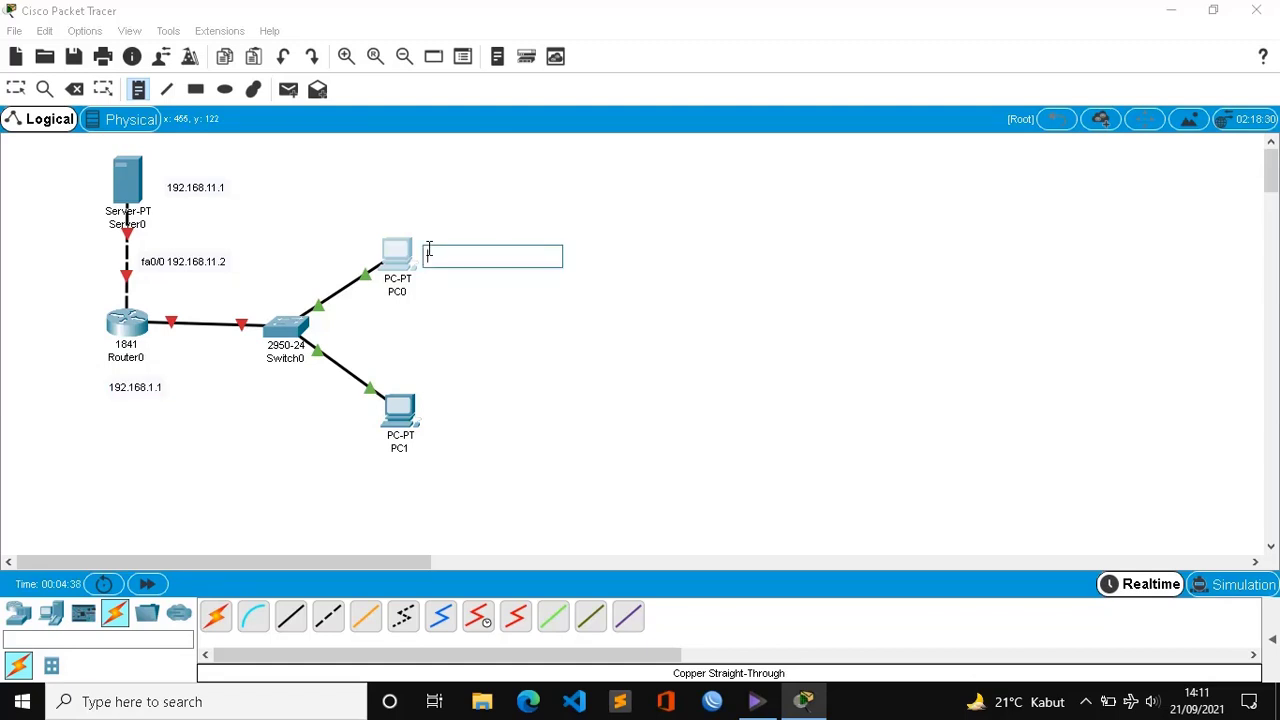
type("192")
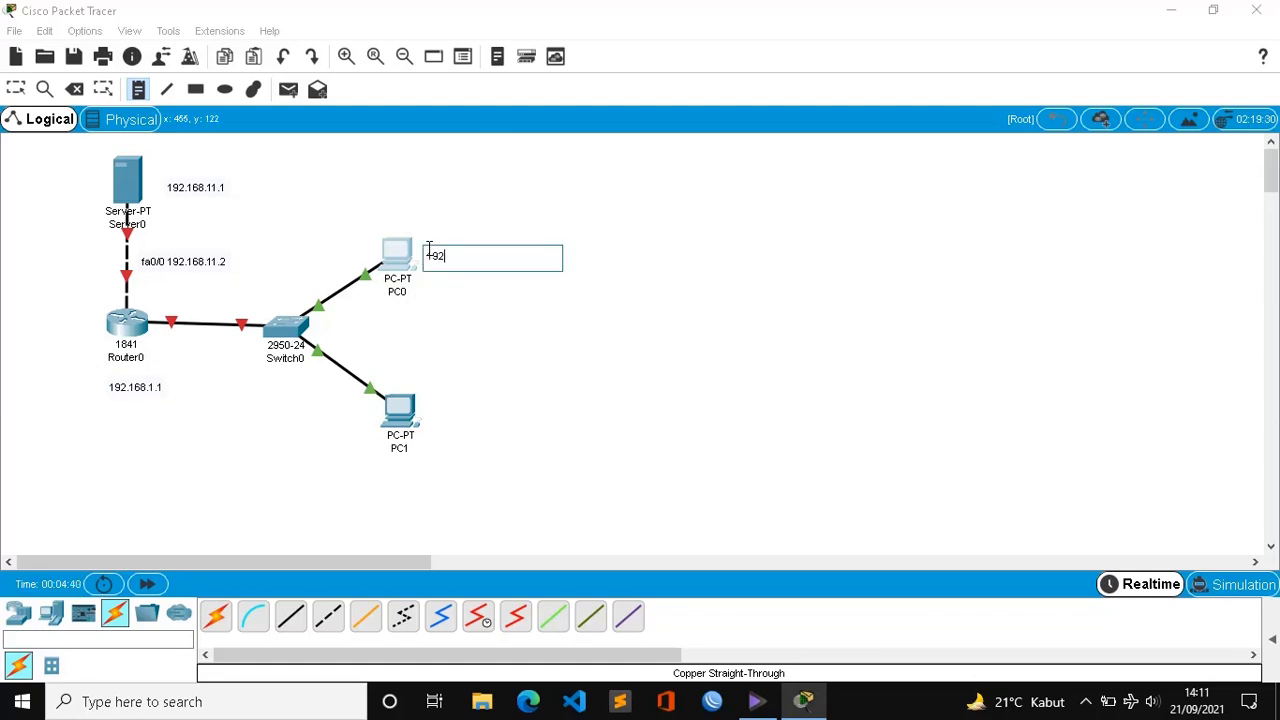
type(".168.1.2")
left_click(383, 466)
type("1")
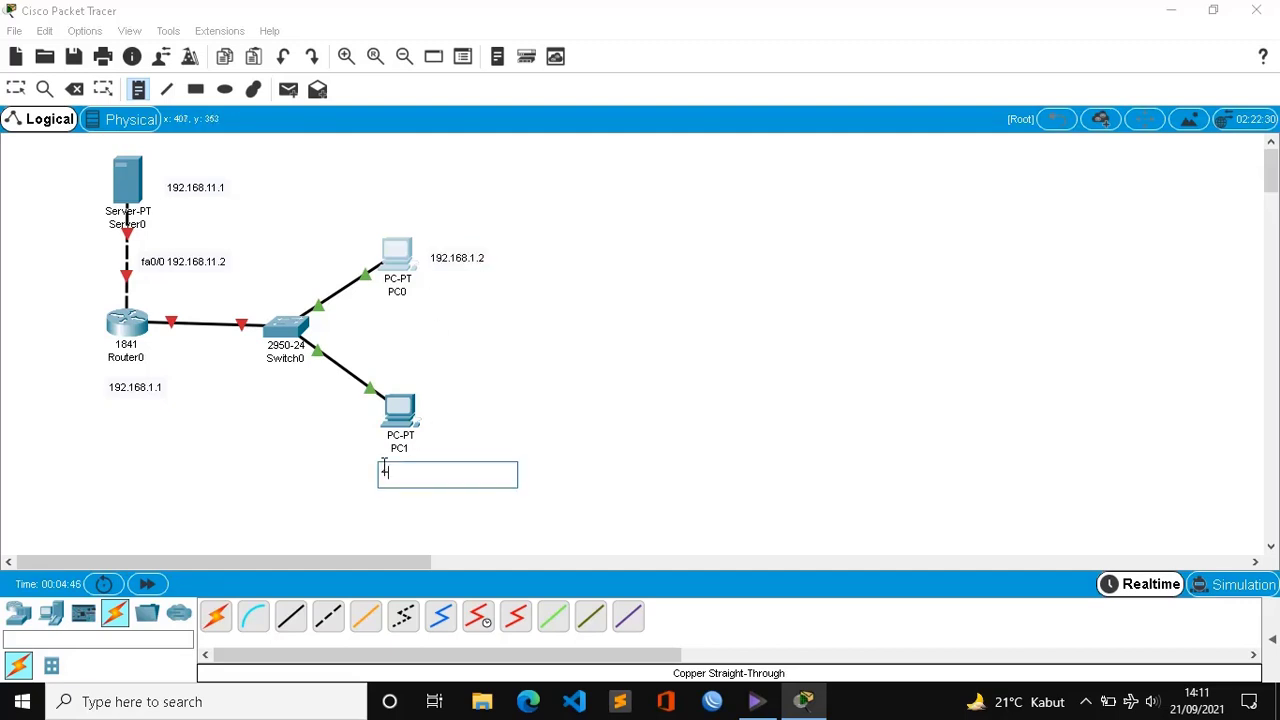
type("92.168.1.3")
left_click(17, 90)
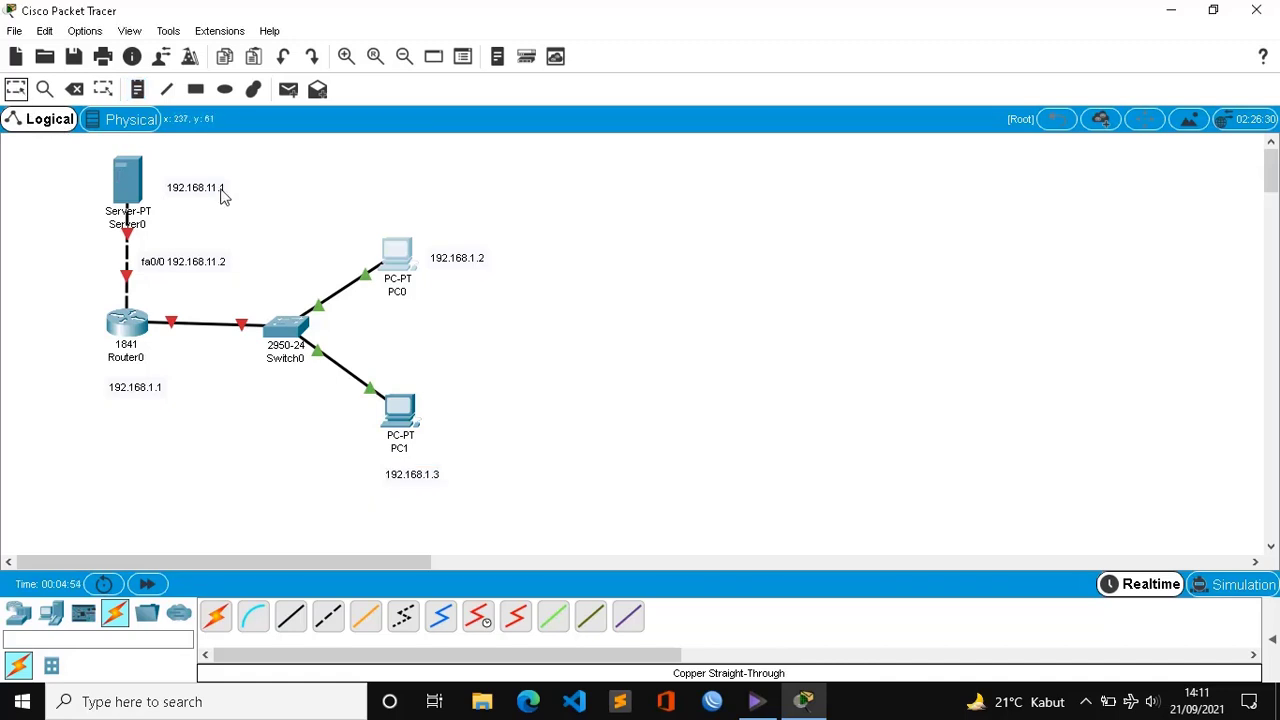
Step: Move the address notes closer to their devices, placing the PC0 note directly below PC0
left_click_drag(212, 197, 198, 187)
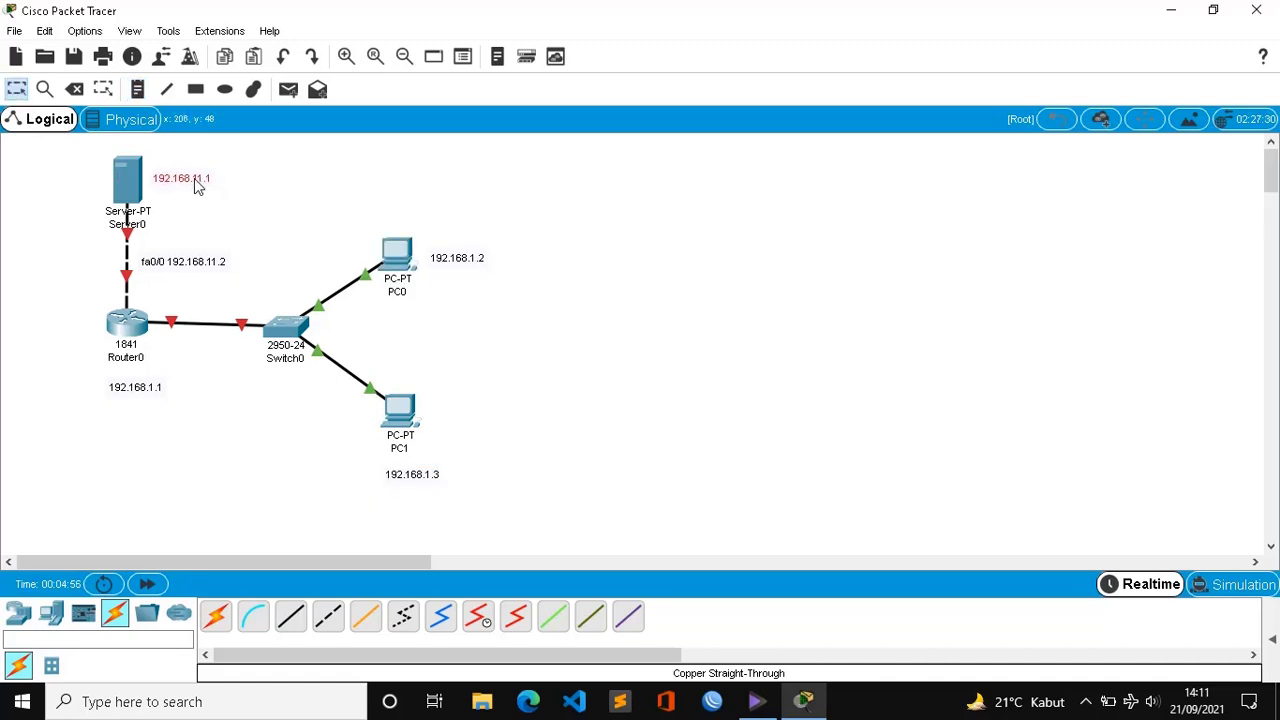
left_click_drag(203, 268, 184, 262)
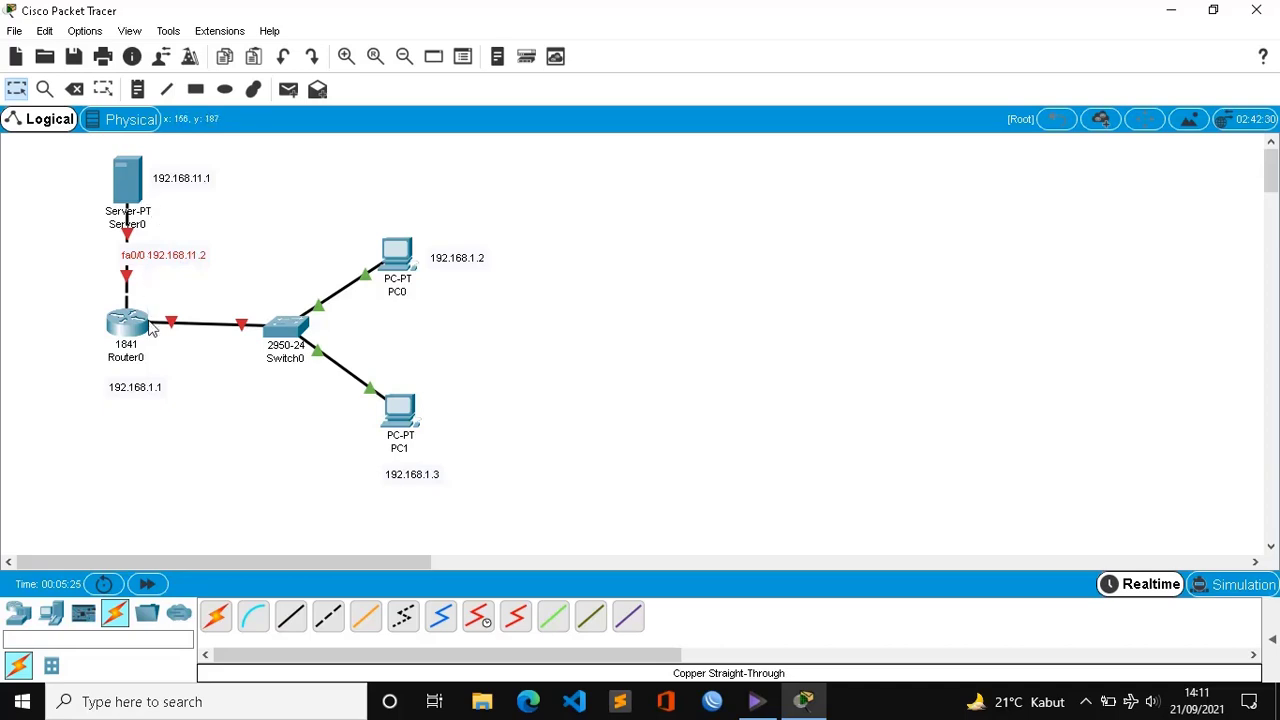
left_click_drag(469, 260, 414, 317)
left_click(430, 478)
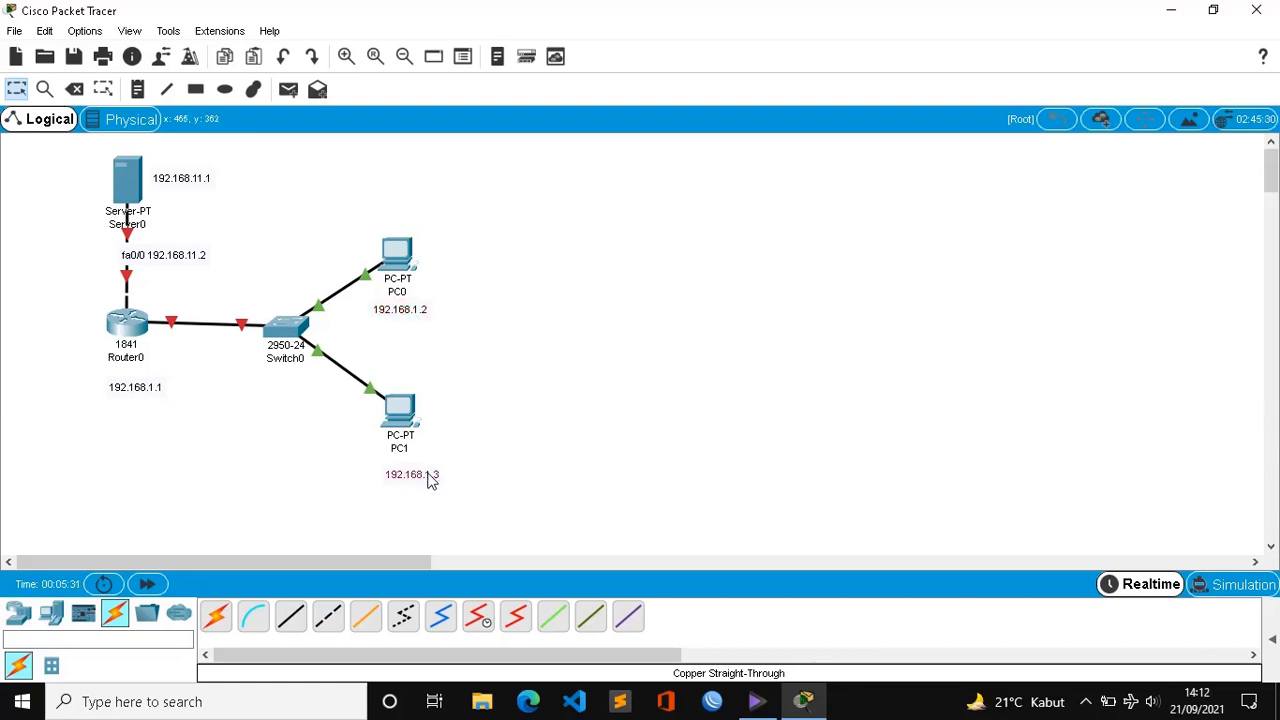
left_click_drag(430, 478, 418, 476)
left_click(507, 438)
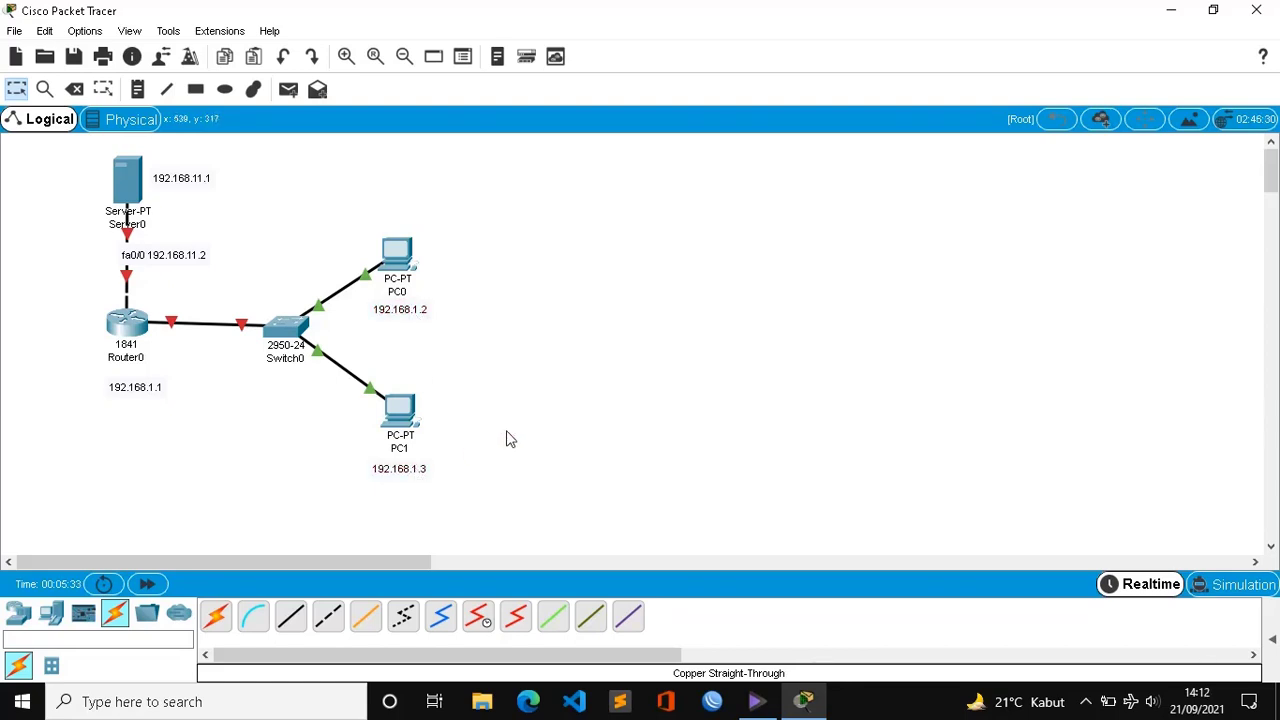
left_click_drag(136, 392, 127, 385)
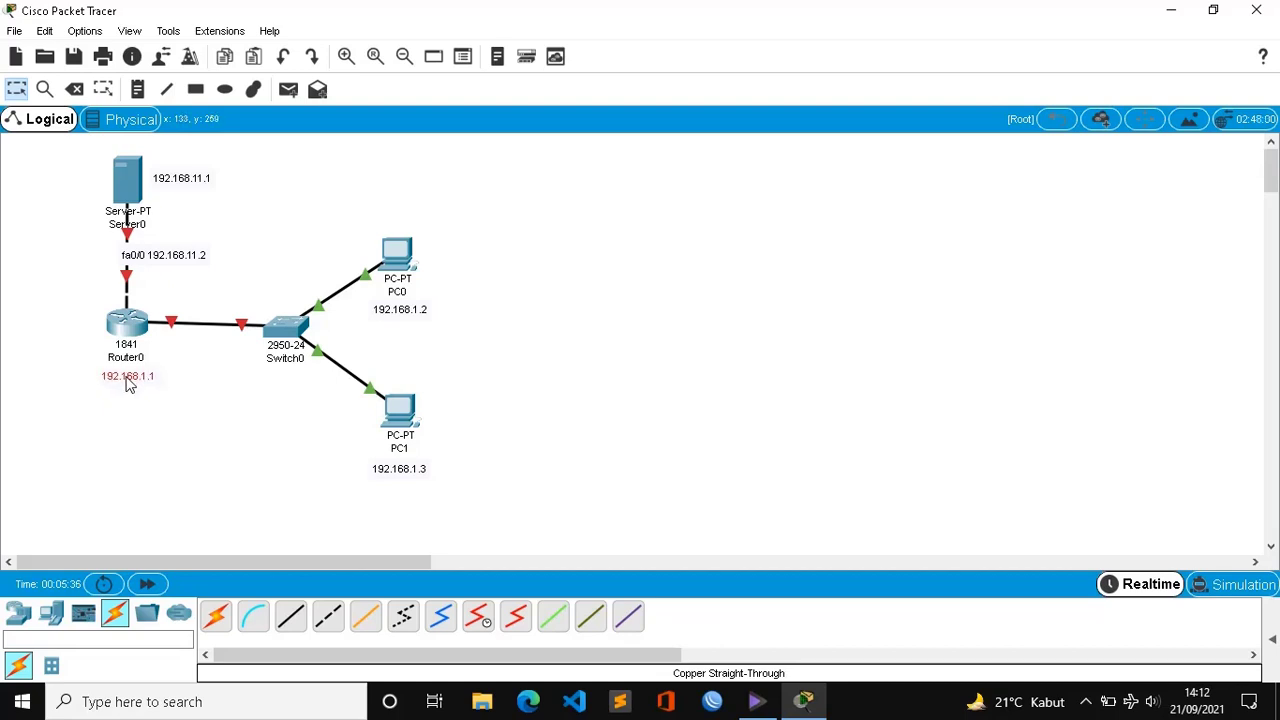
left_click(229, 446)
Step: Give Server0 the static IP address 192.168.11.1 with subnet mask 255.255.255.0 in its IP configuration
left_click(130, 185)
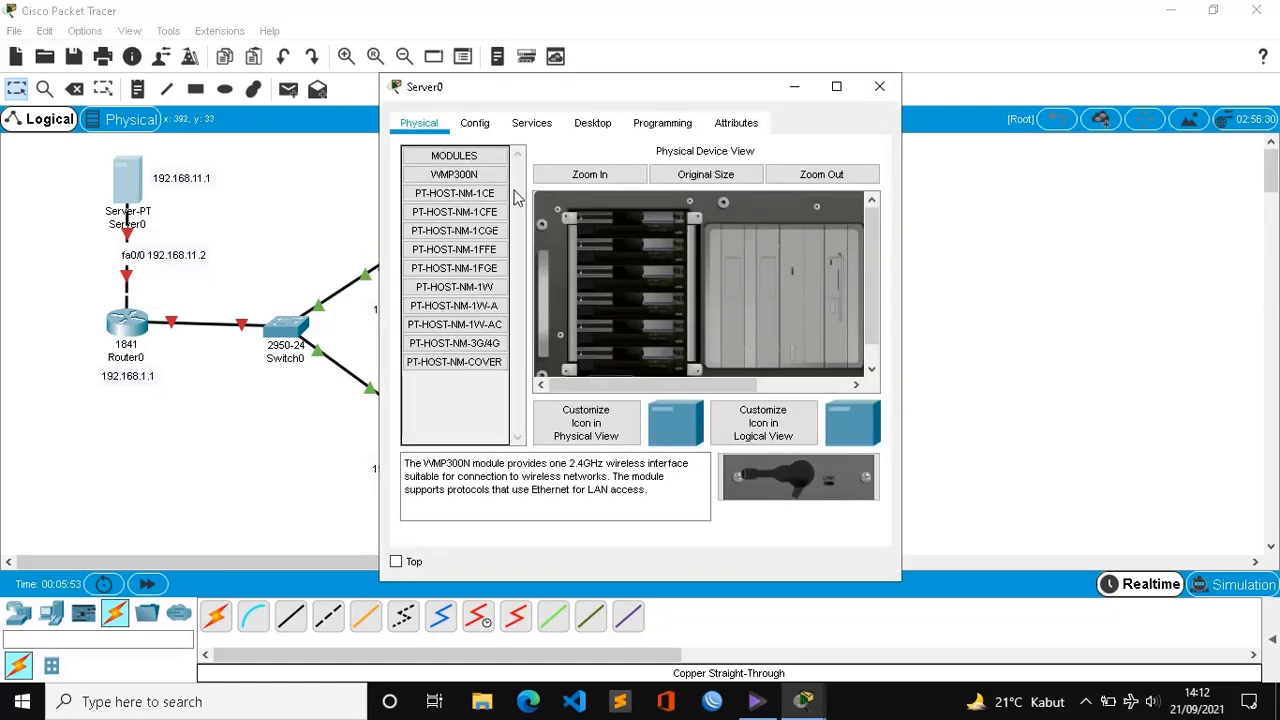
left_click(594, 128)
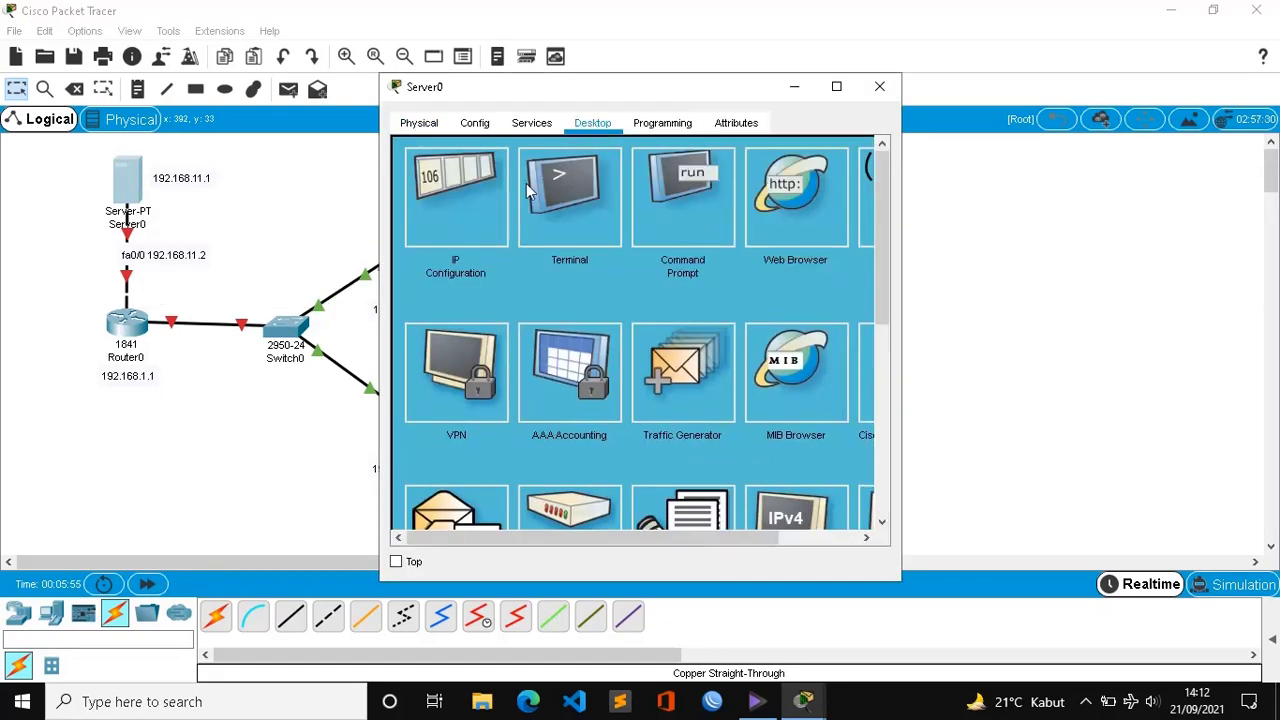
left_click(447, 230)
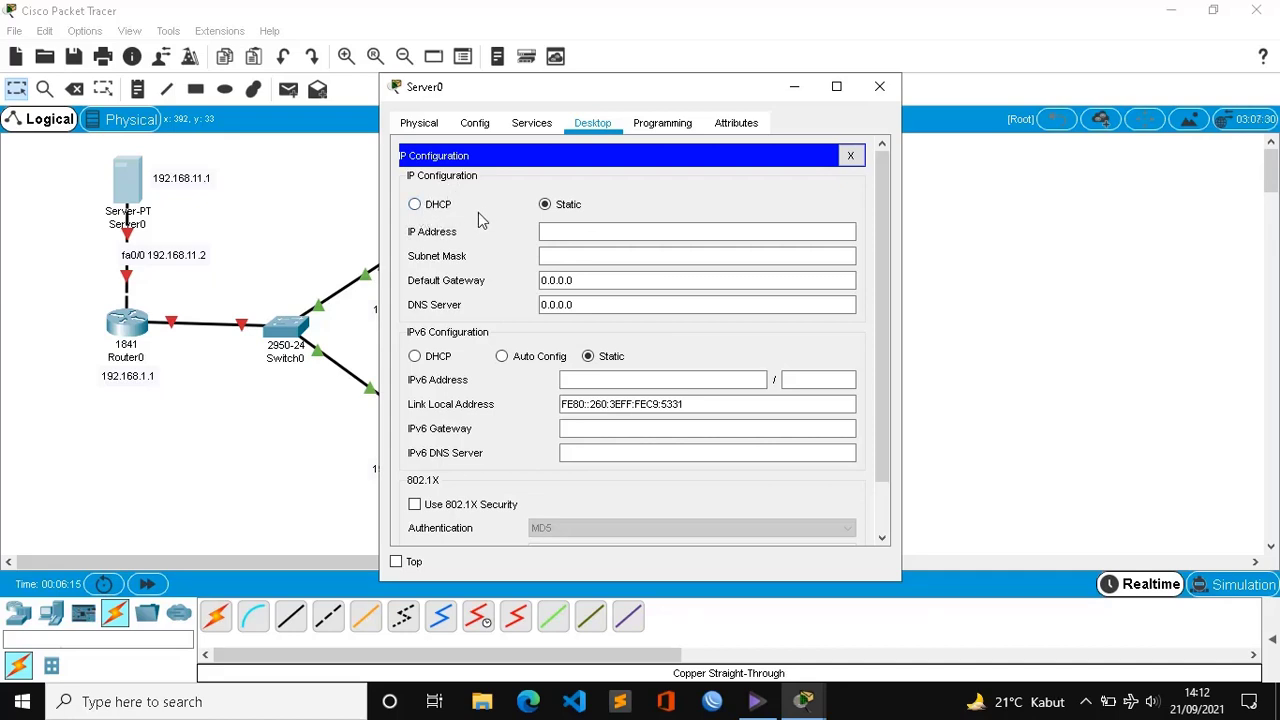
left_click(552, 232)
mouse_move(520, 92)
left_mouse_down()
mouse_move(536, 90)
mouse_move(523, 93)
left_mouse_up()
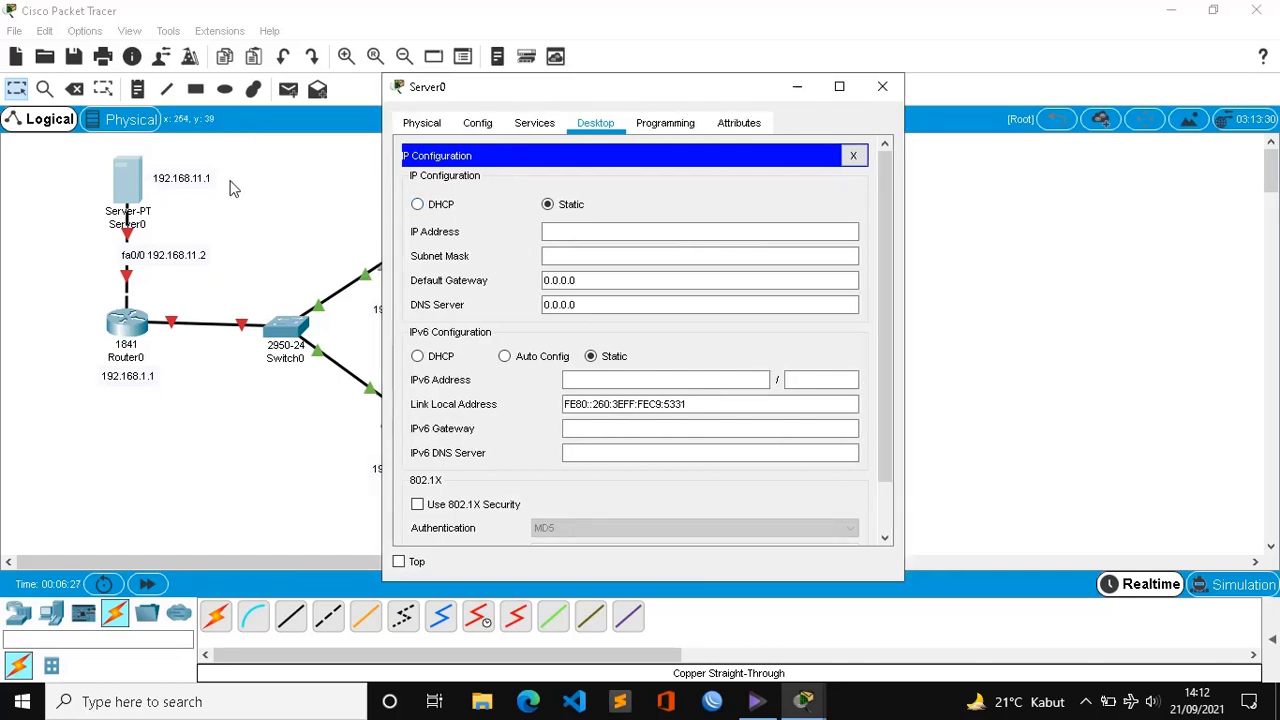
left_click(577, 234)
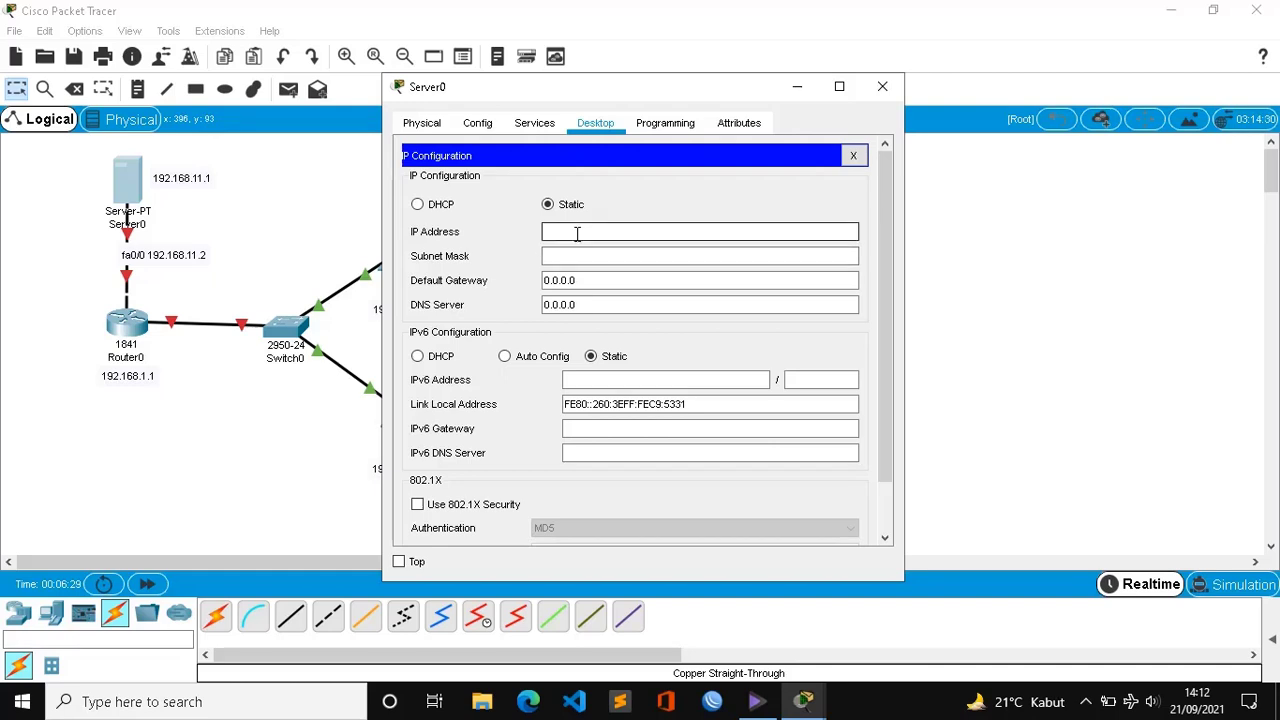
type("192.168.11.1")
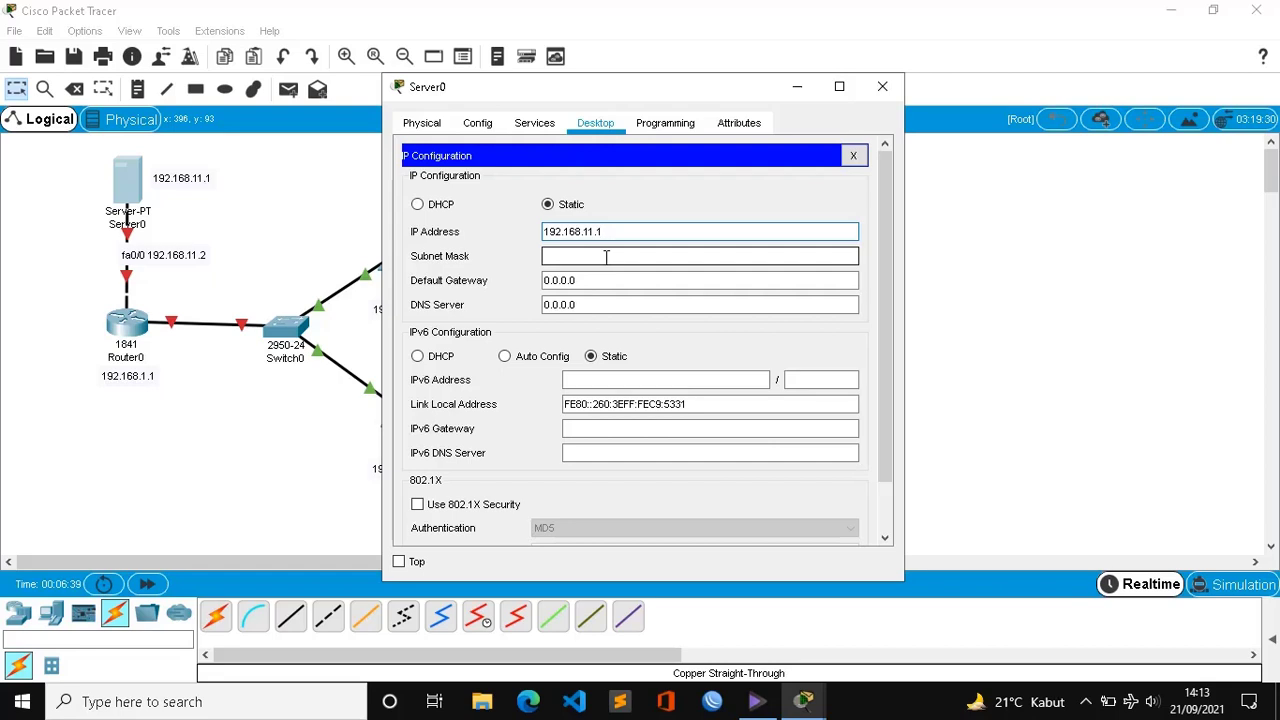
left_click(606, 257)
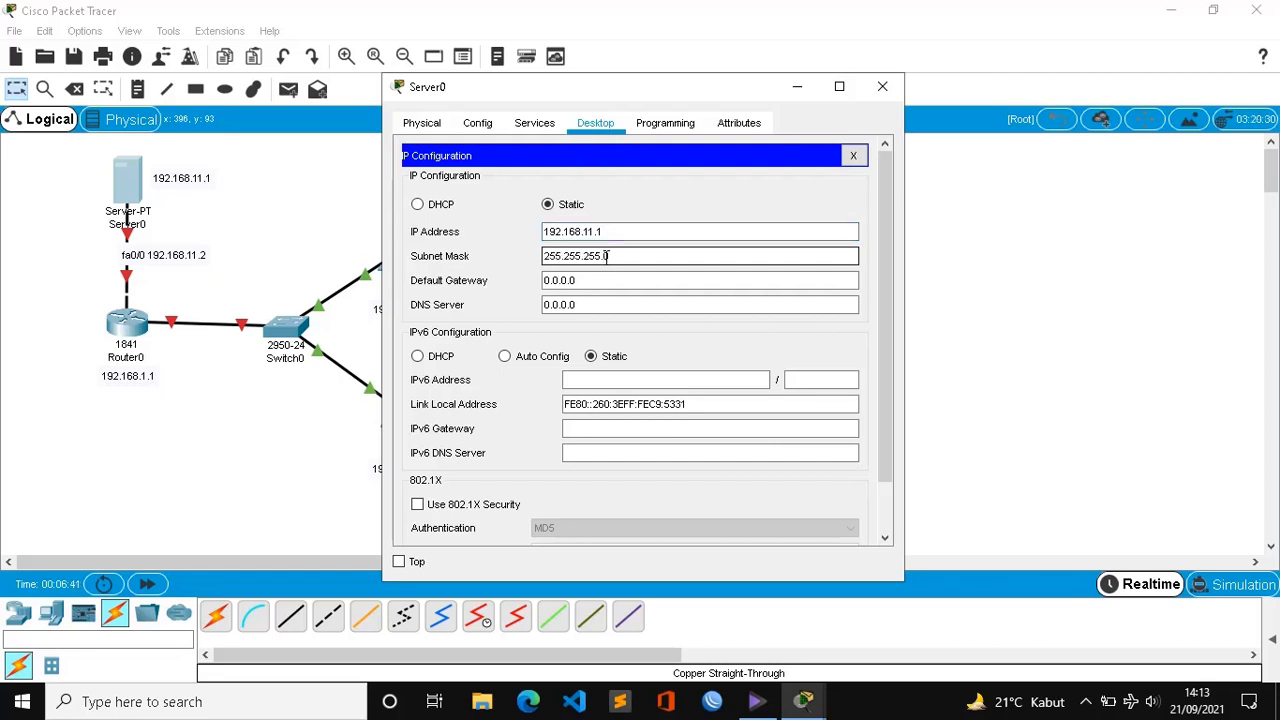
Step: Set Server0's default gateway to 192.168.1.1 and close the server's configuration
left_click(600, 280)
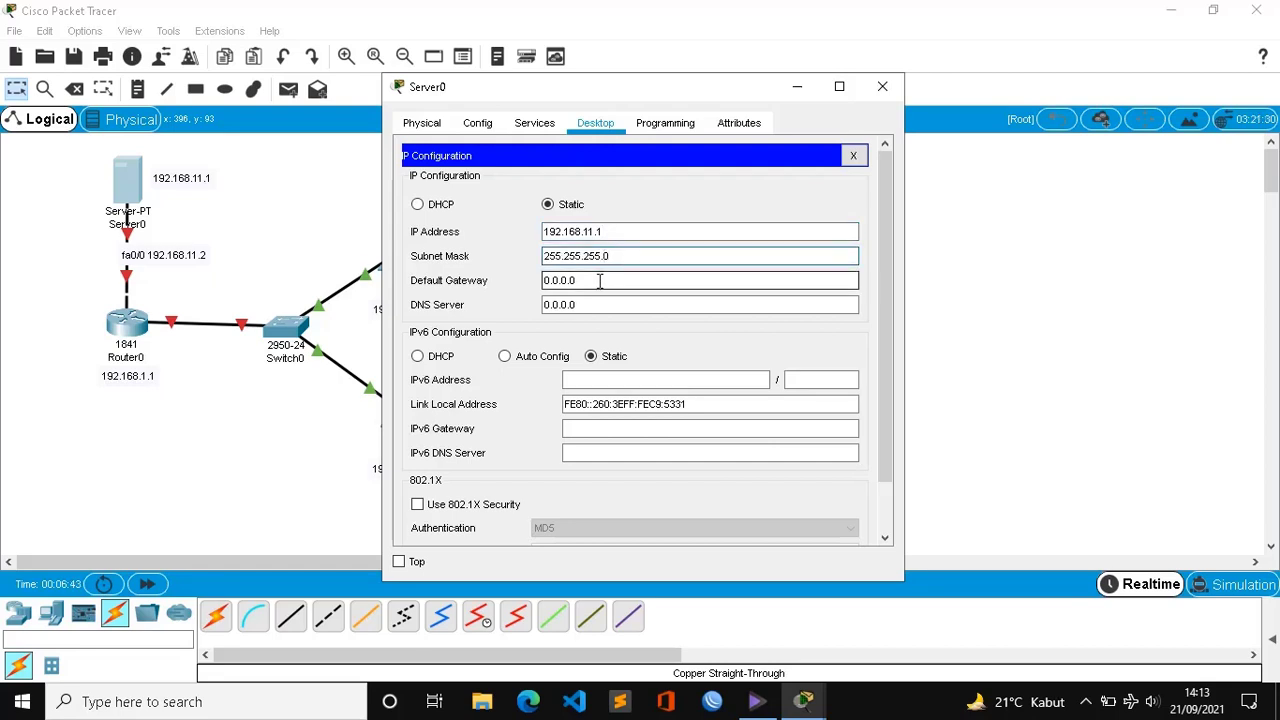
left_click_drag(598, 282, 536, 286)
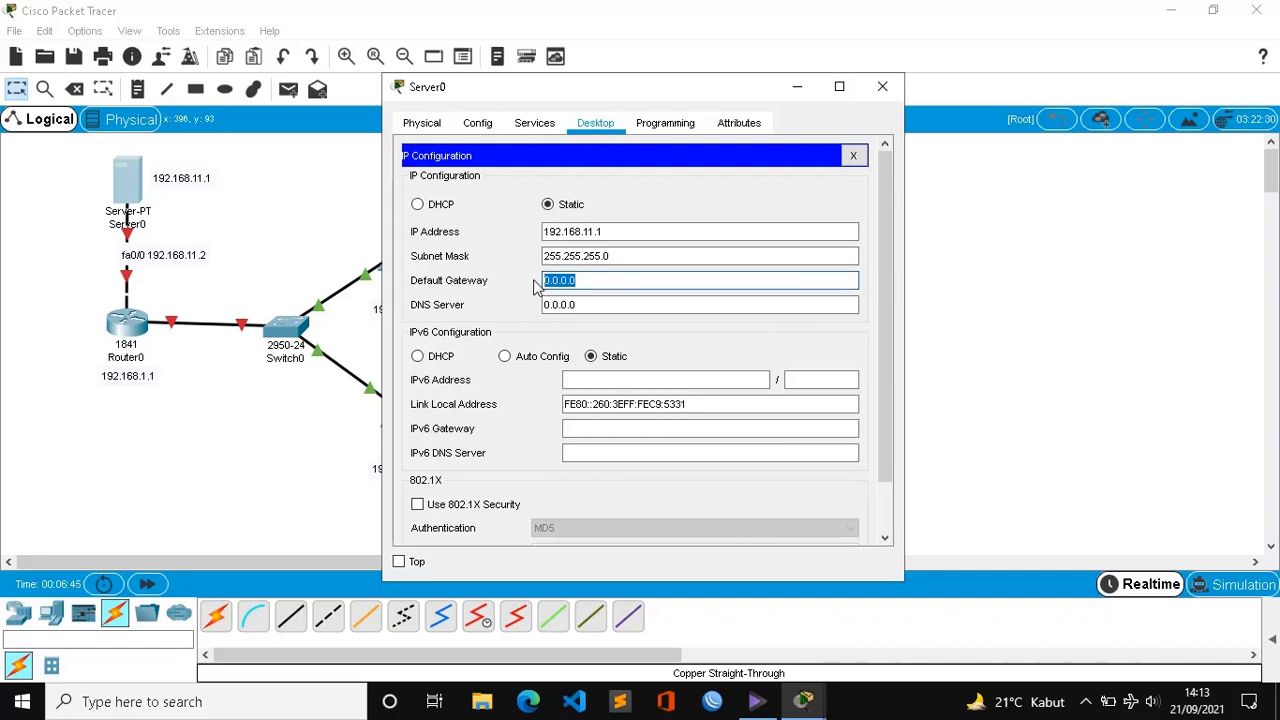
key("BackSpace")
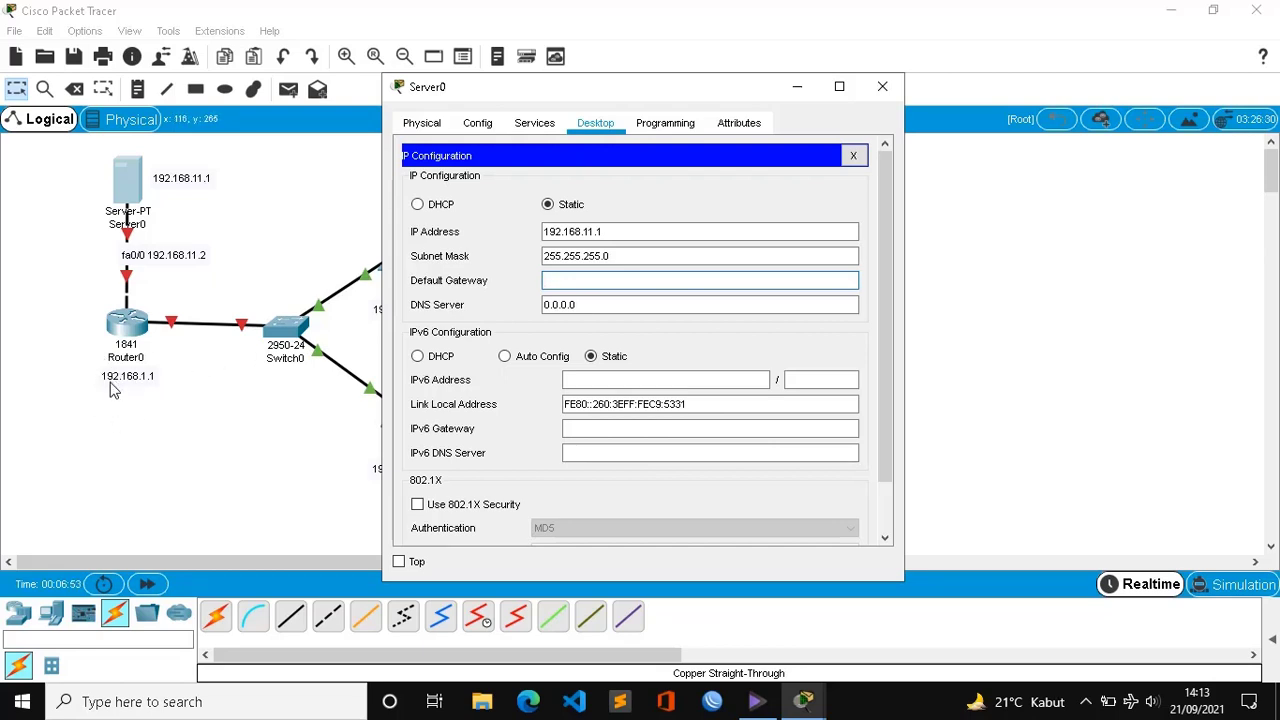
type("92.168.1.1")
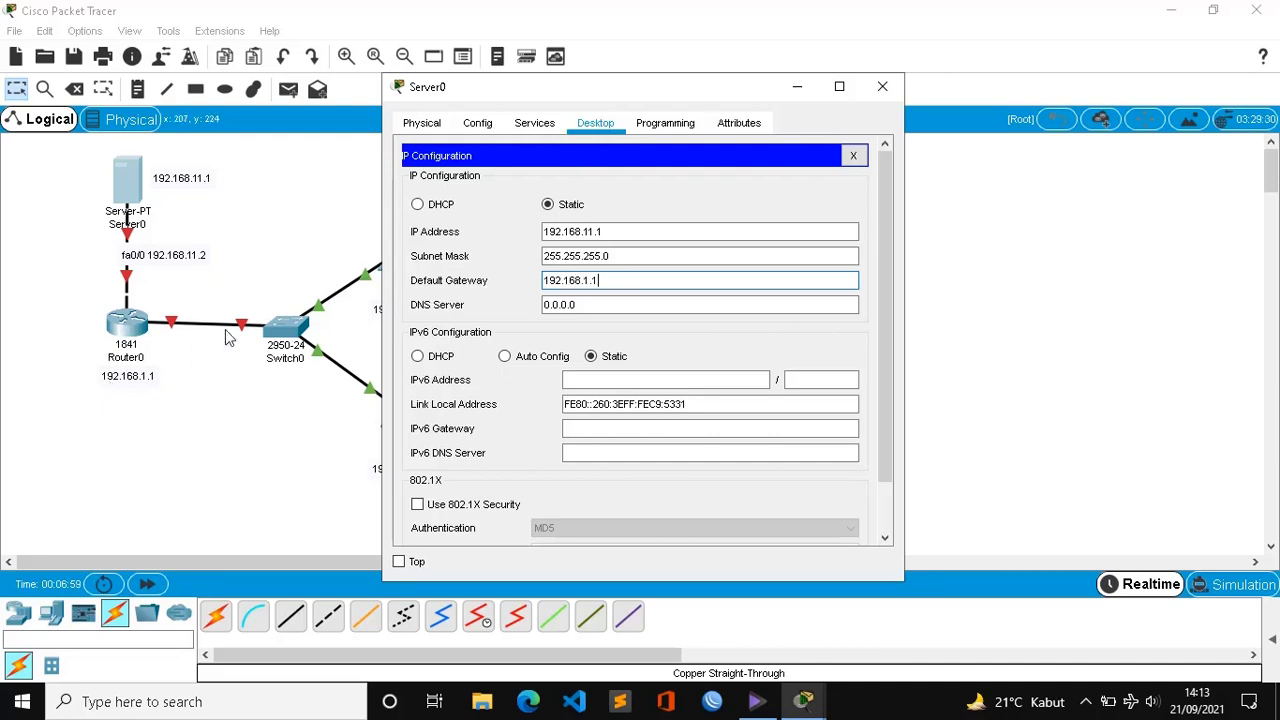
left_click(852, 159)
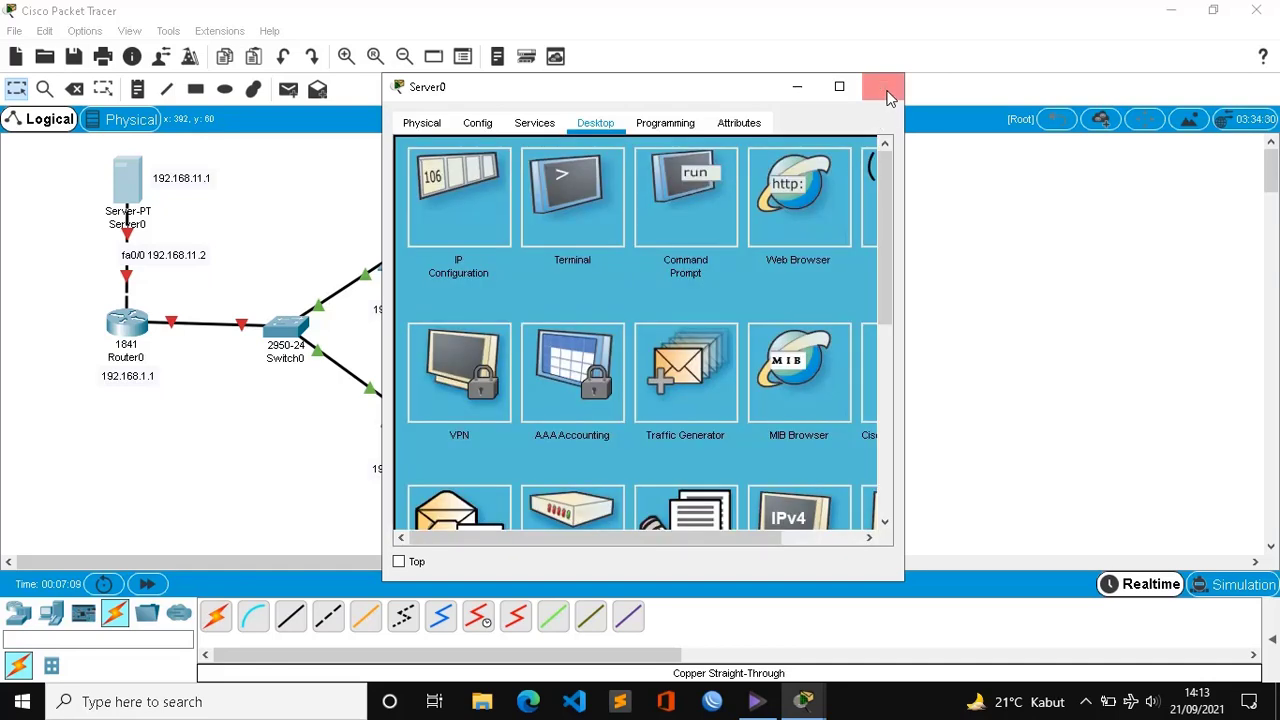
left_click(884, 88)
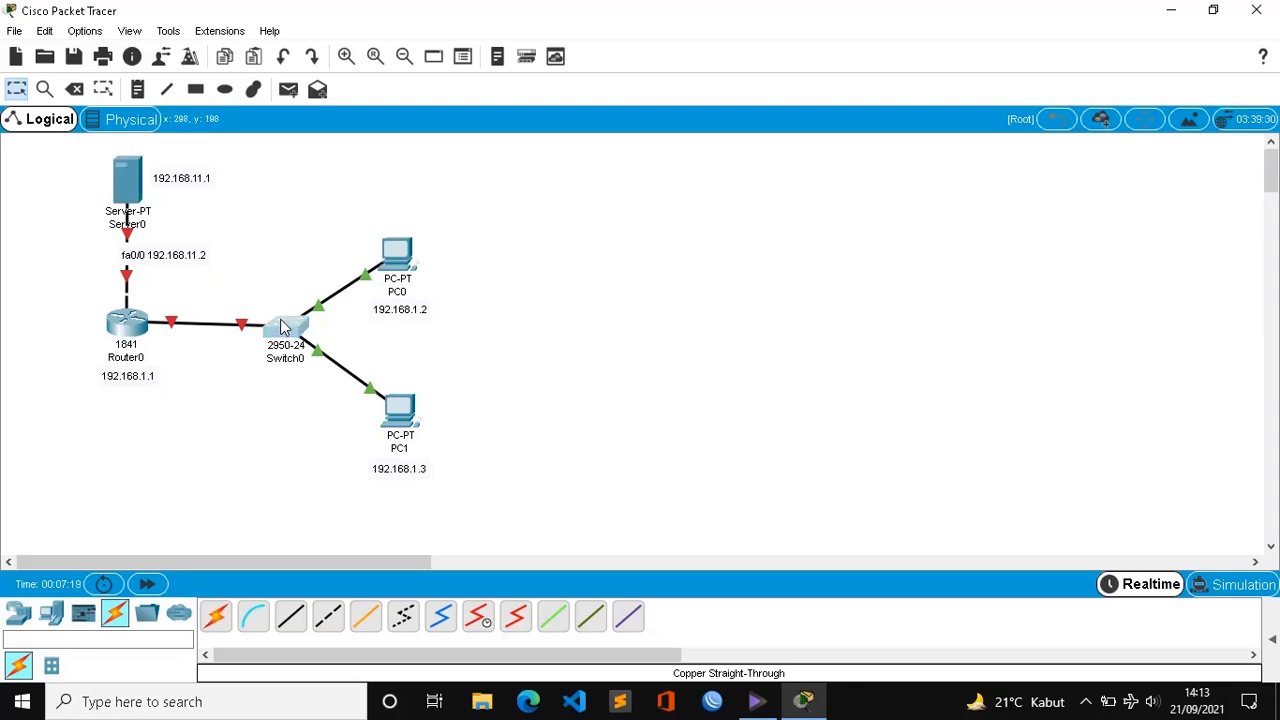
left_click(283, 327)
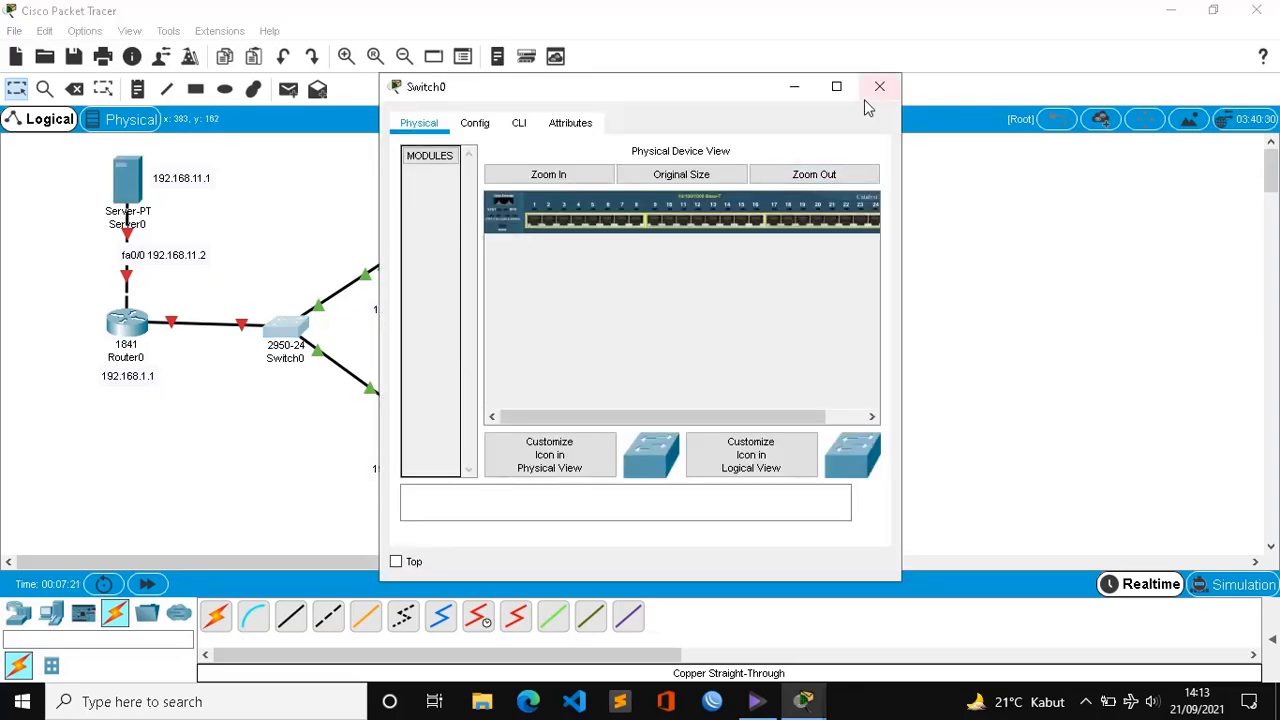
left_click(878, 88)
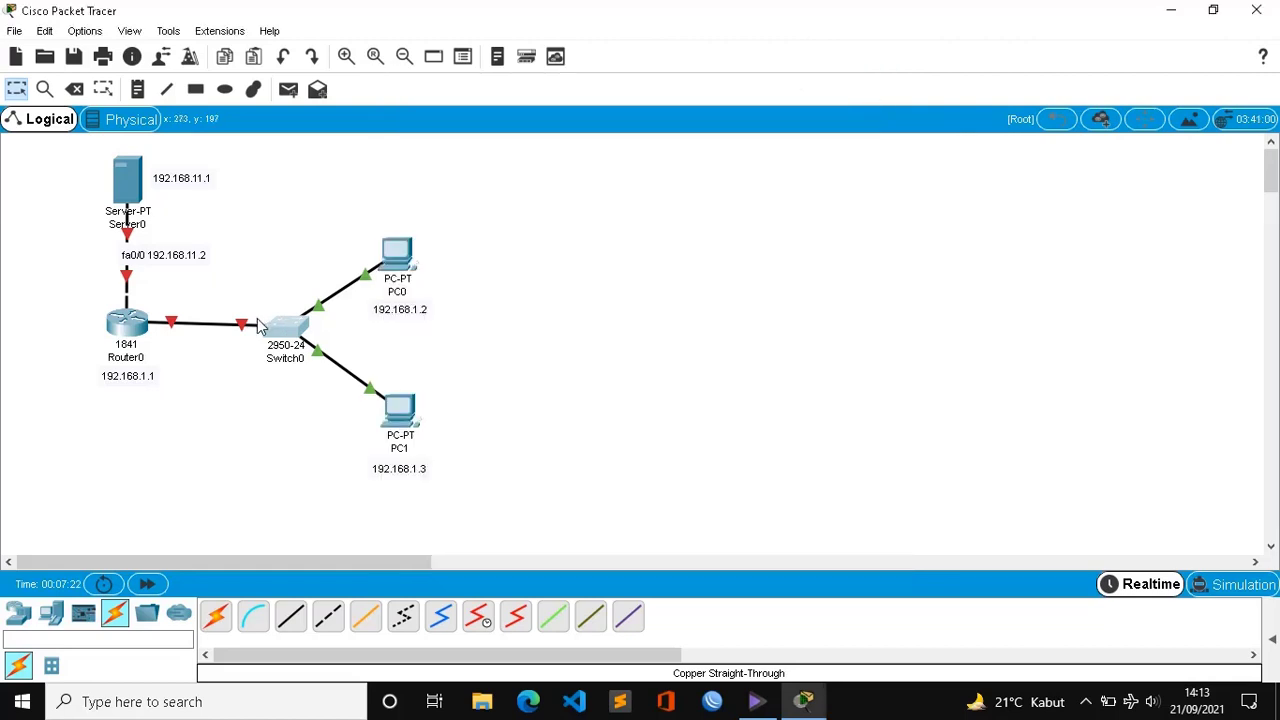
Step: Open Router0's command-line interface, decline the initial configuration dialog with no, and bring up the router prompt
left_click(127, 325)
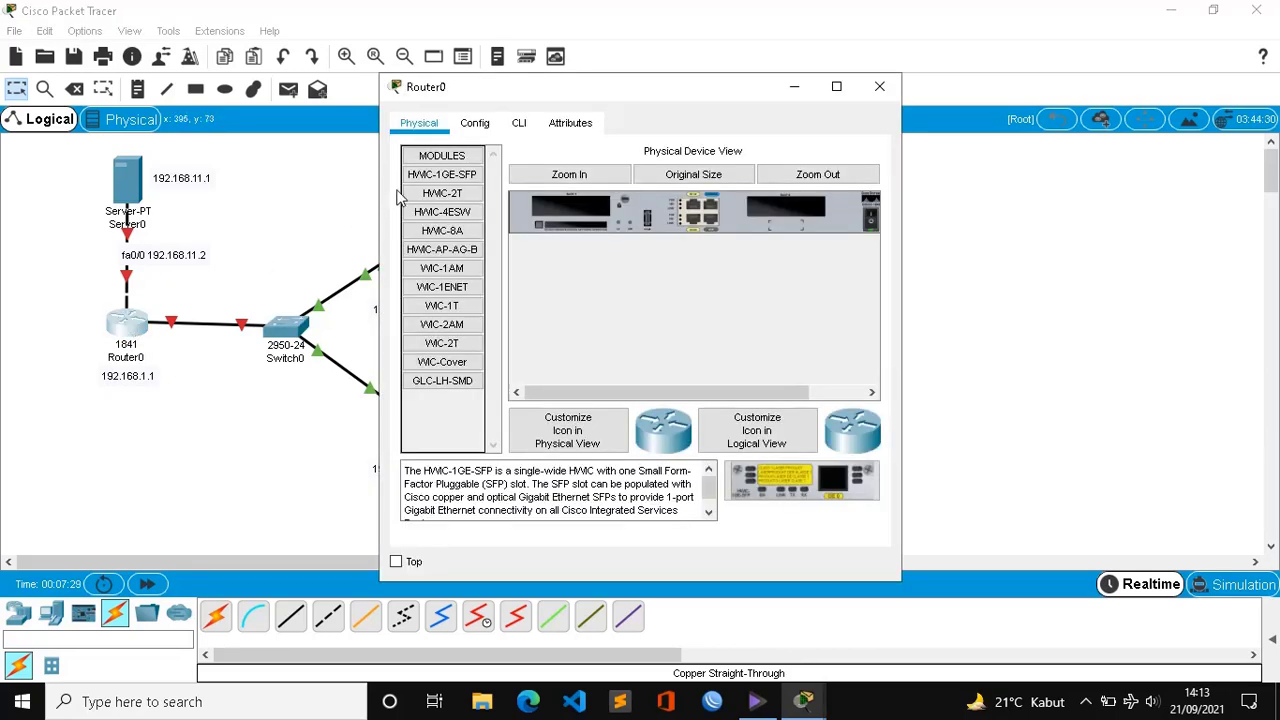
left_click(517, 127)
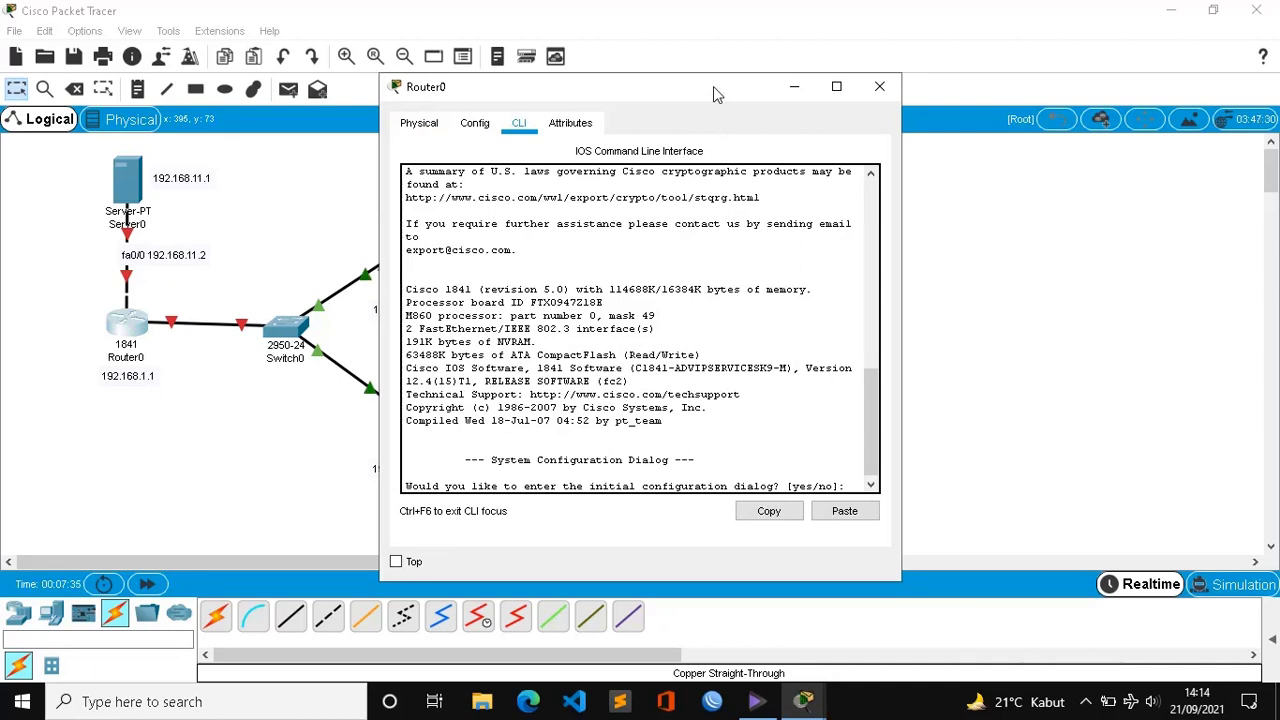
left_click_drag(702, 87, 704, 88)
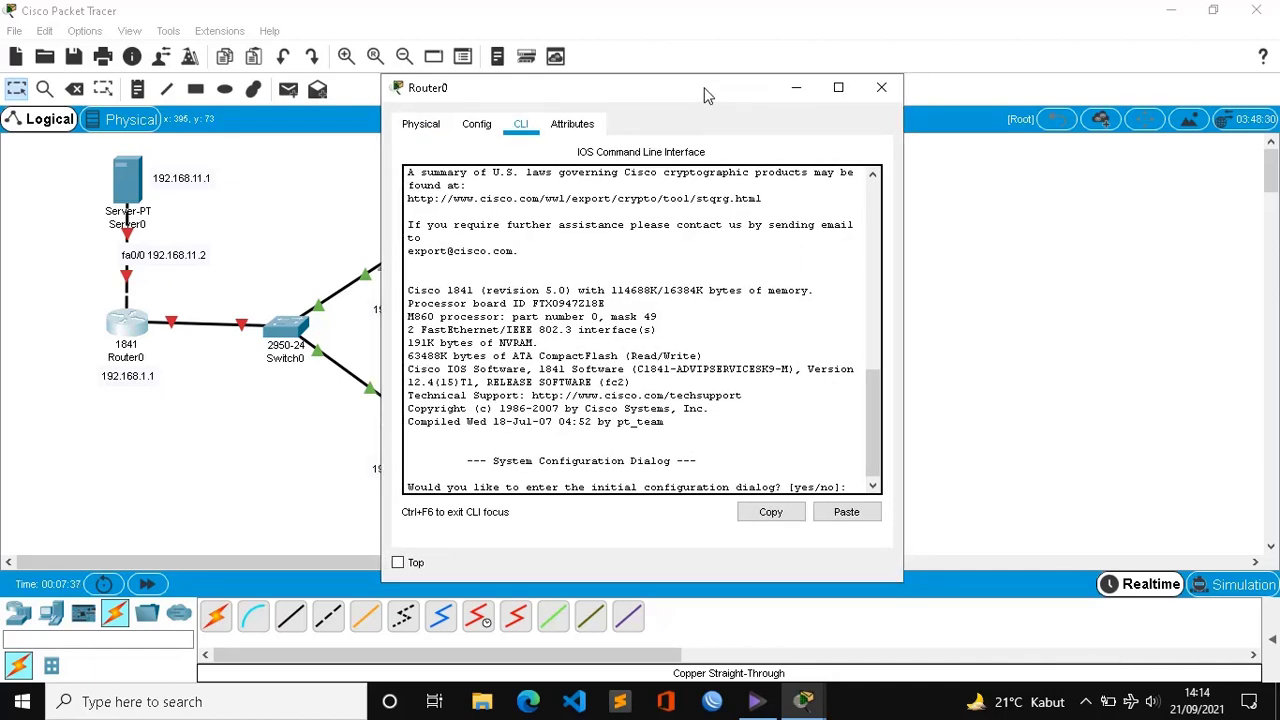
type("no")
key("Return")
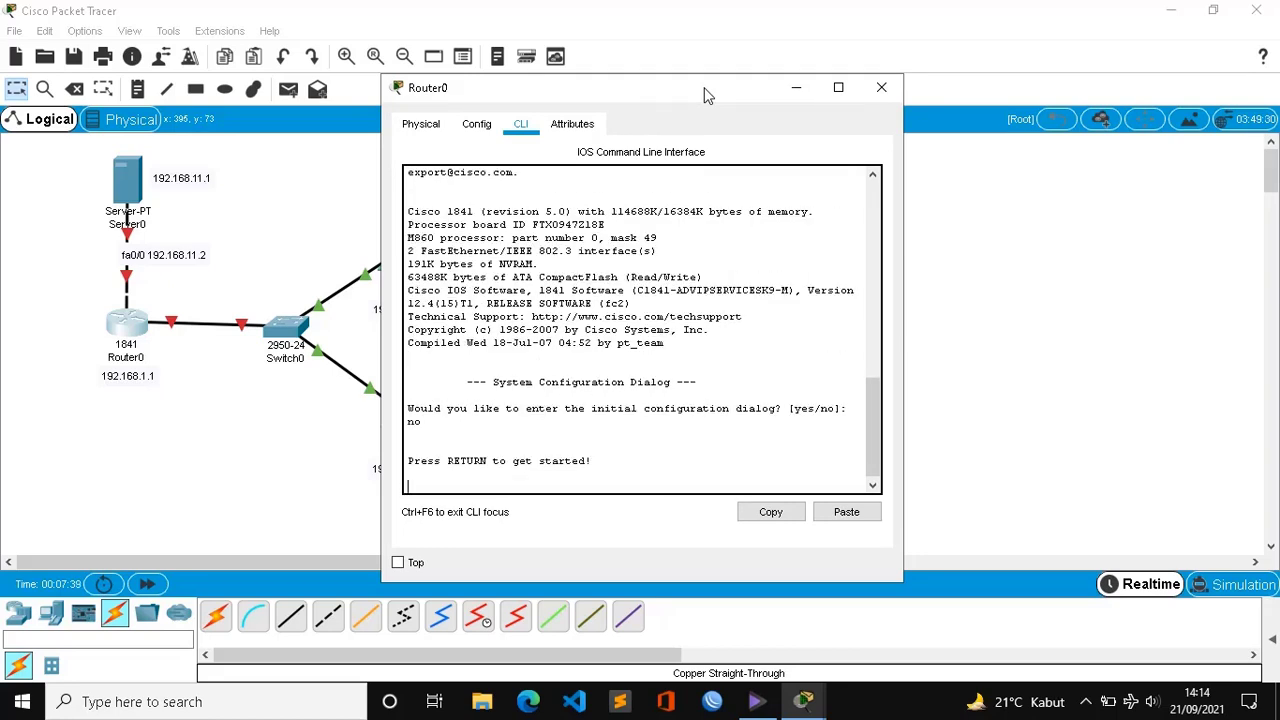
key("Return")
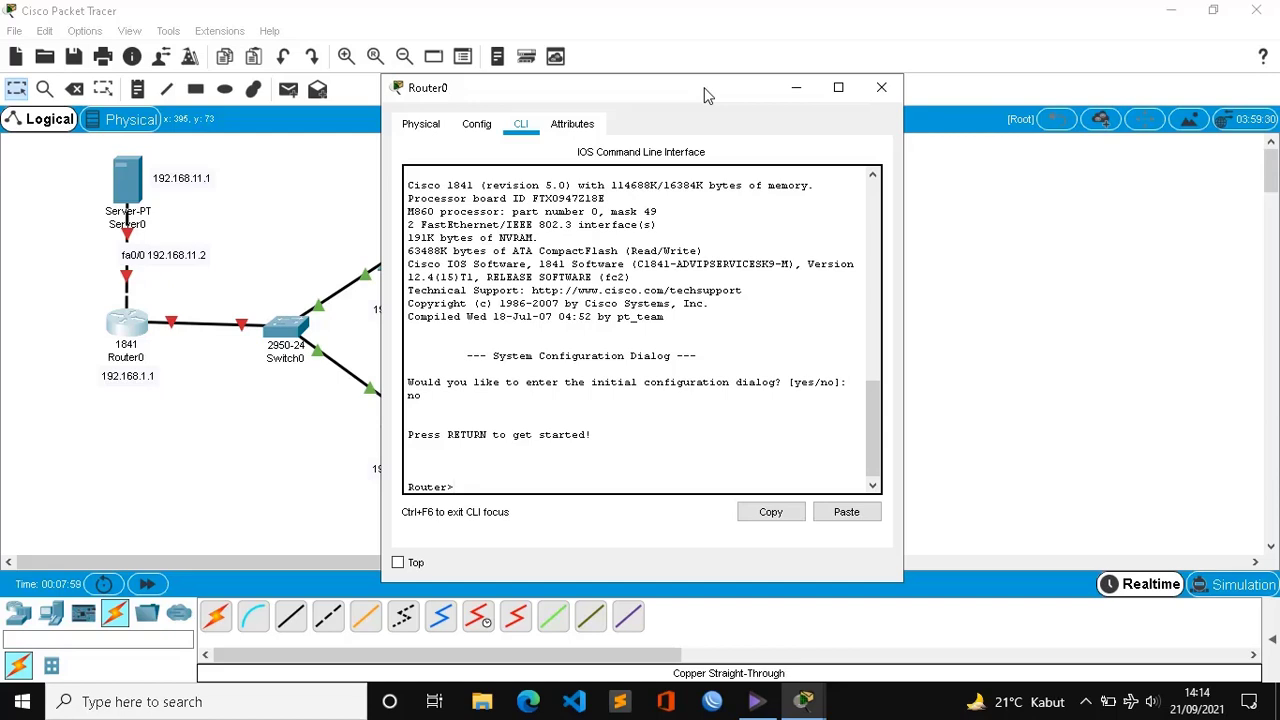
Step: Enter privileged mode on Router0 with enable and start global configuration with conf t
type("enable")
key("Return")
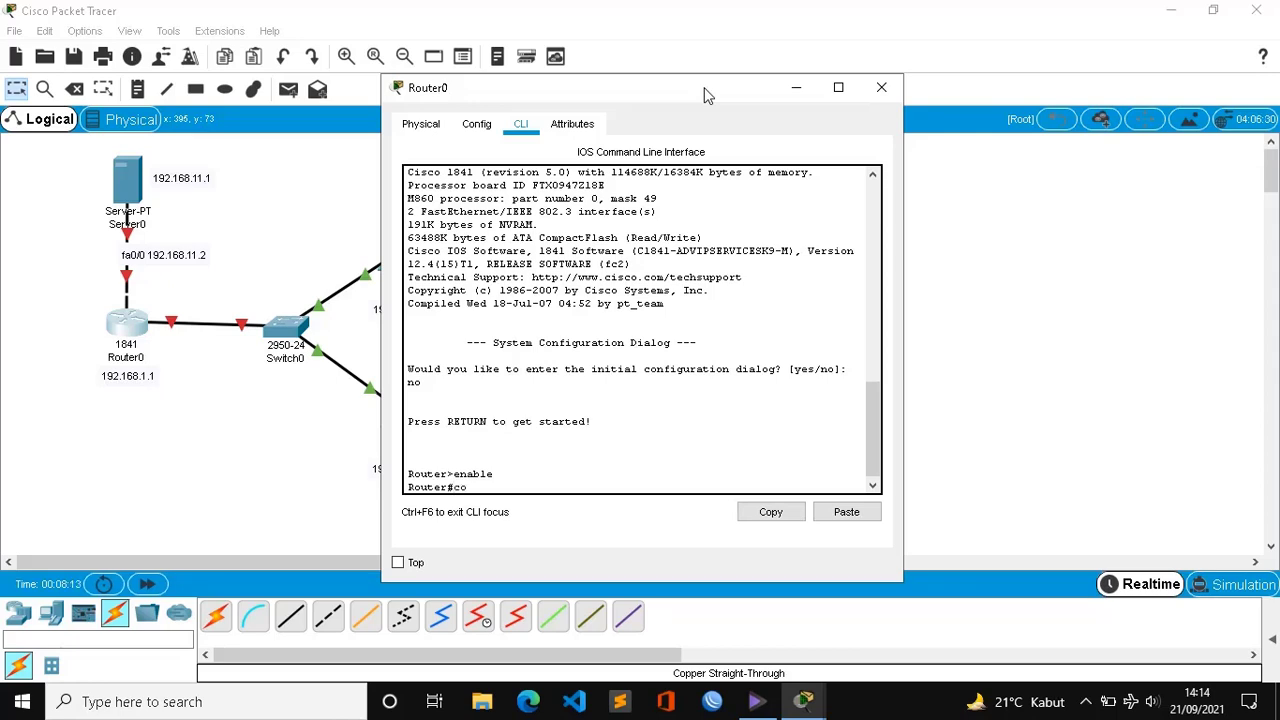
type("nf t")
key("Return")
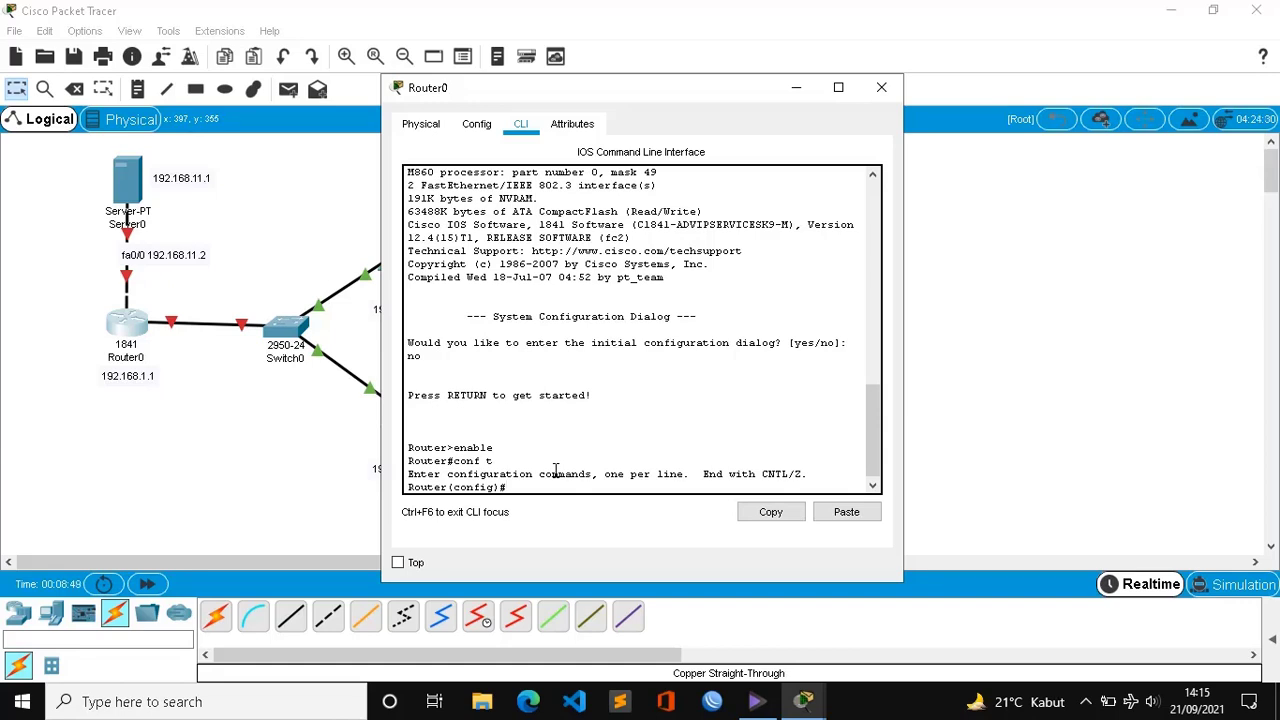
Step: Assign IP address 192.168.11.2 with subnet mask 255.255.255.0 to Router0's interface fa0/0
type("int")
type("fa0/0")
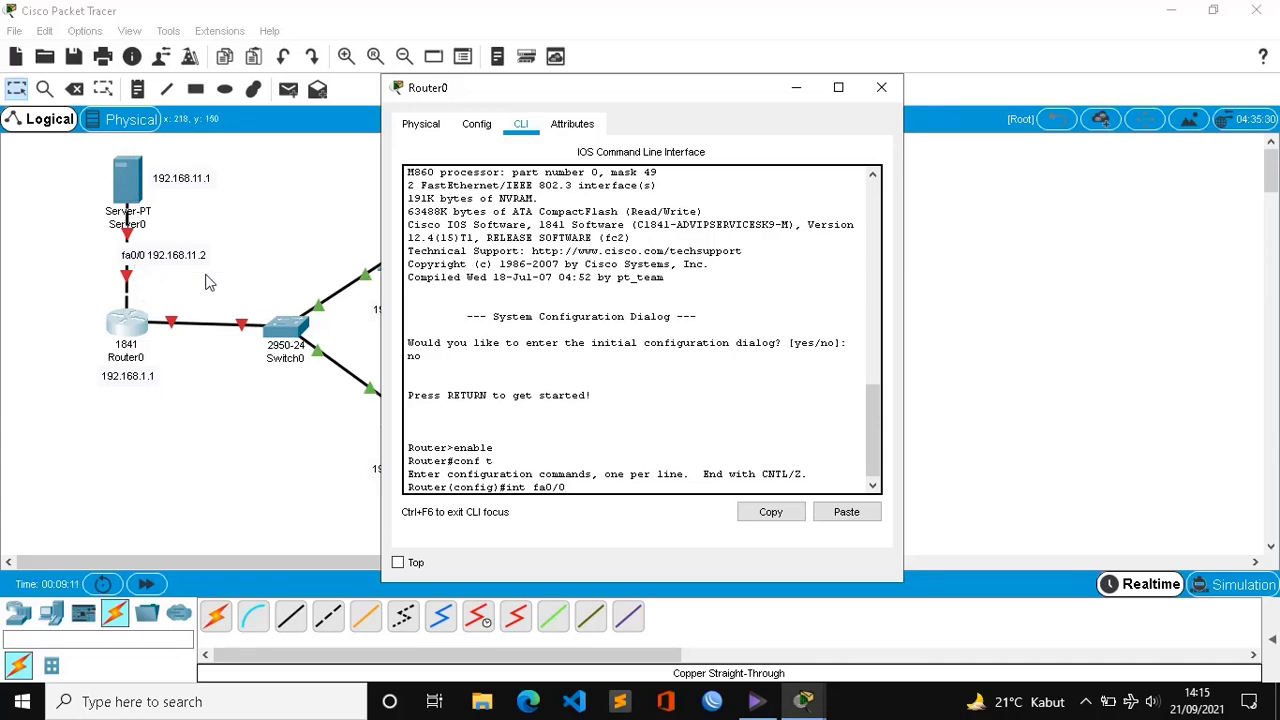
key("Return")
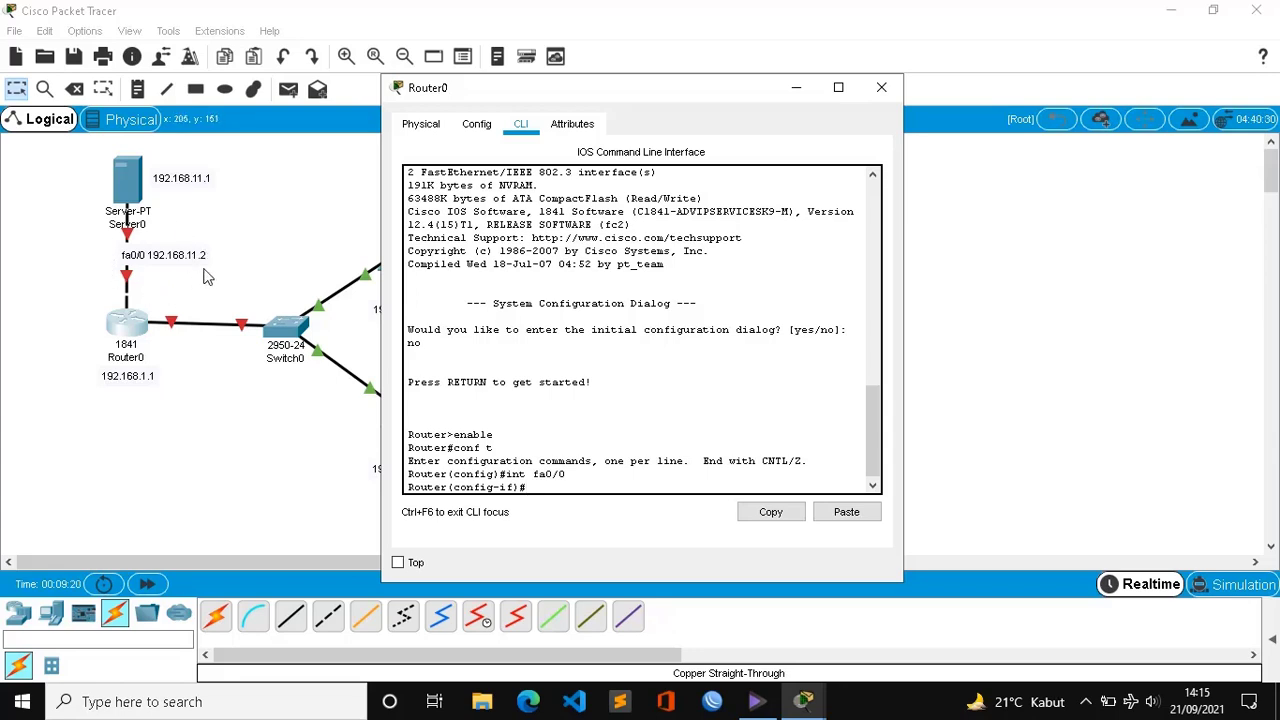
type("ip address 192.168.11.2")
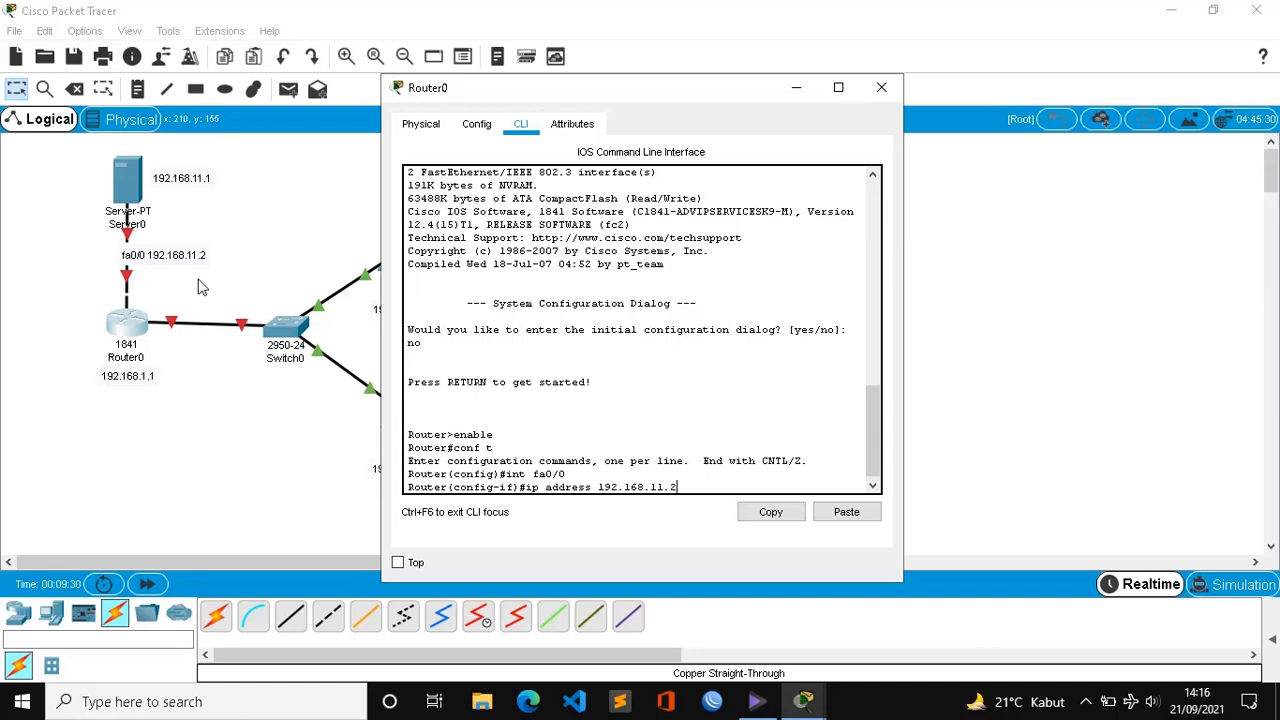
key("Return")
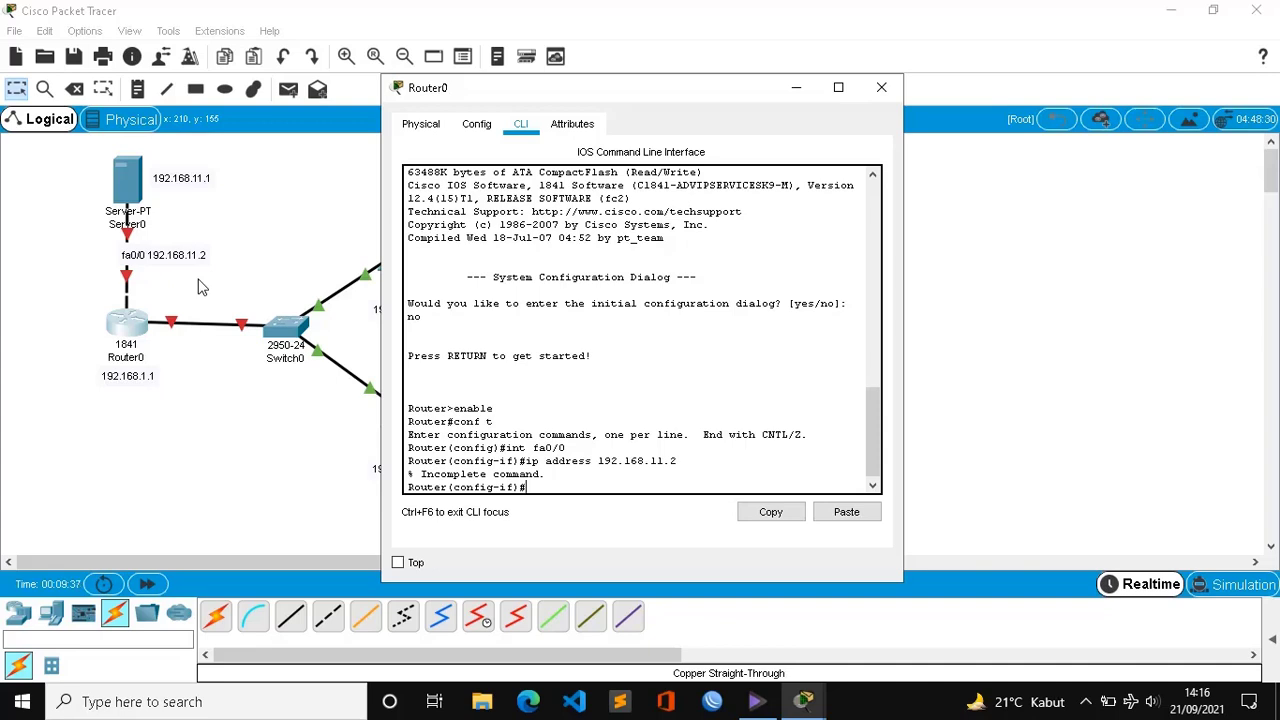
key("Up")
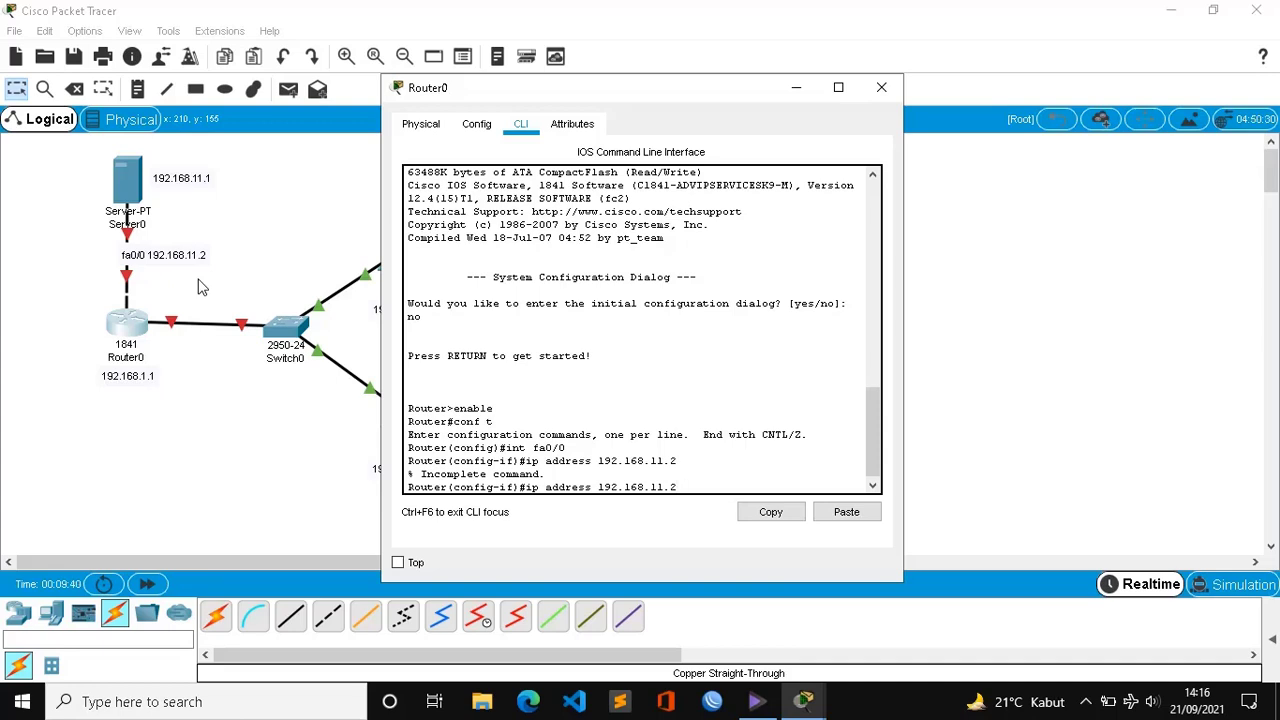
type("255.255.255.0")
key("Return")
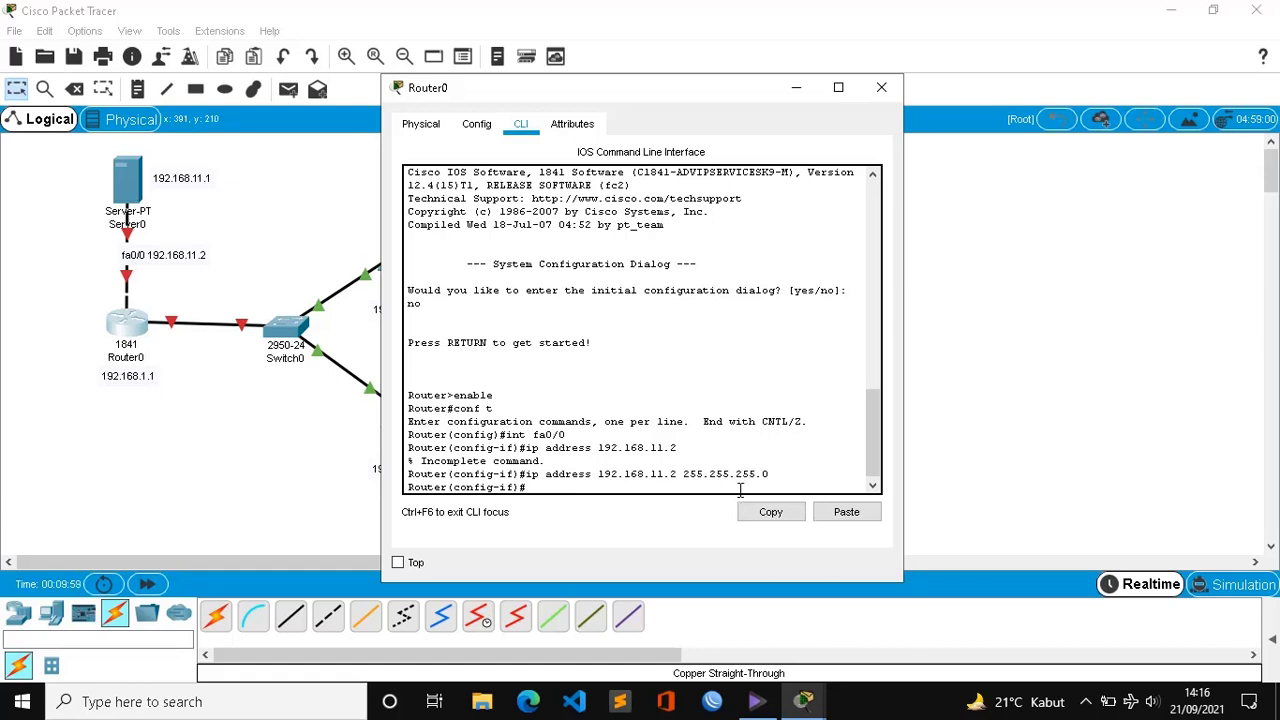
Step: Enable interface fa0/0 with no shut and exit to global configuration mode
type("no shut")
key("Return")
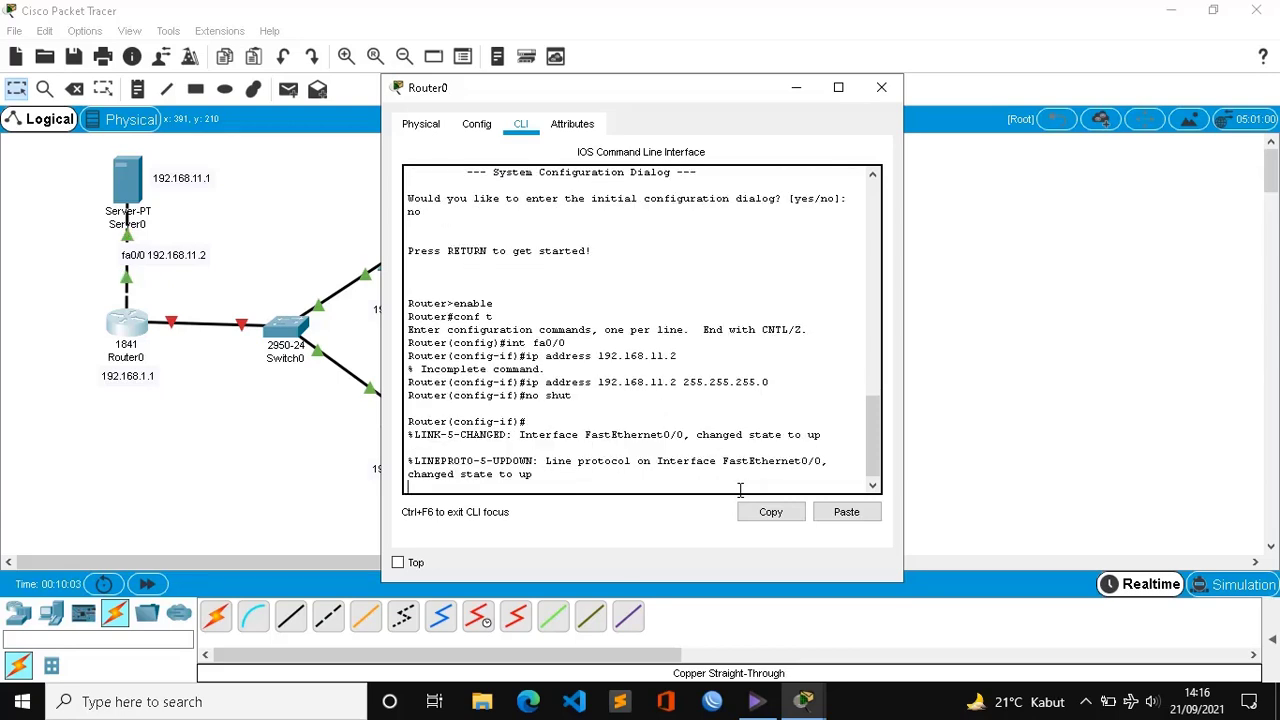
key("Return")
type("er(config-if)#e")
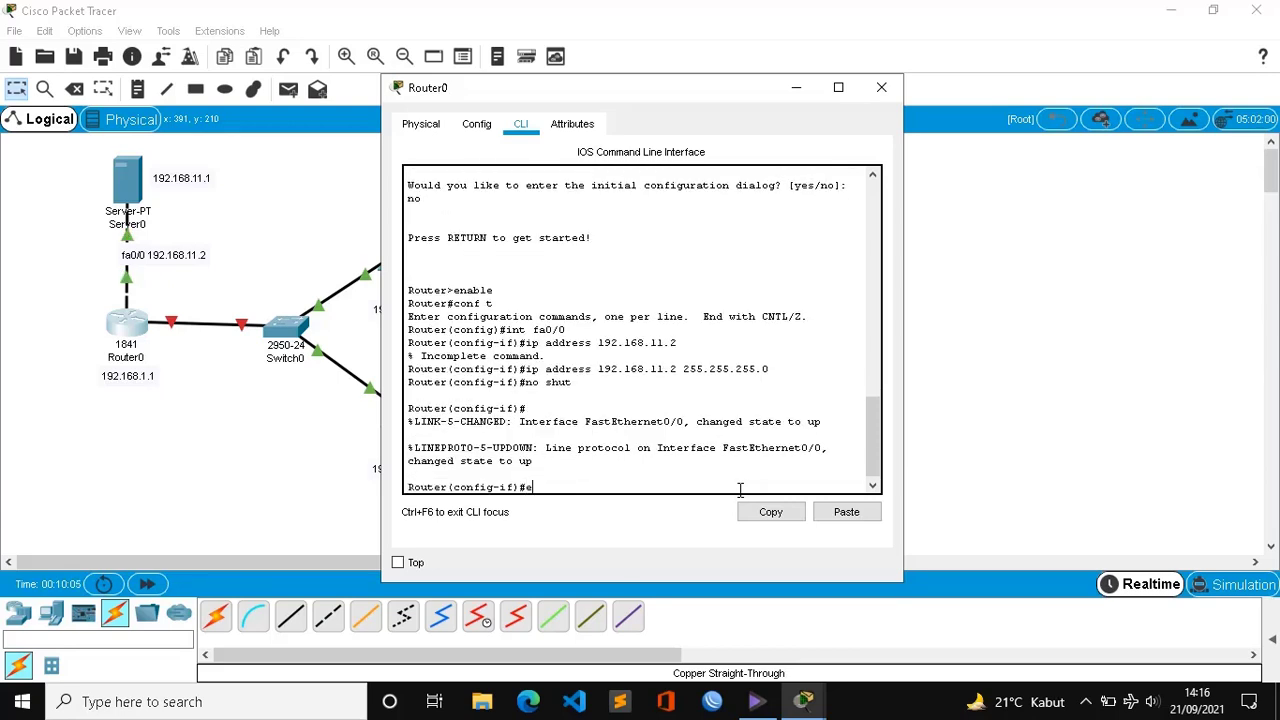
type("xit")
key("Return")
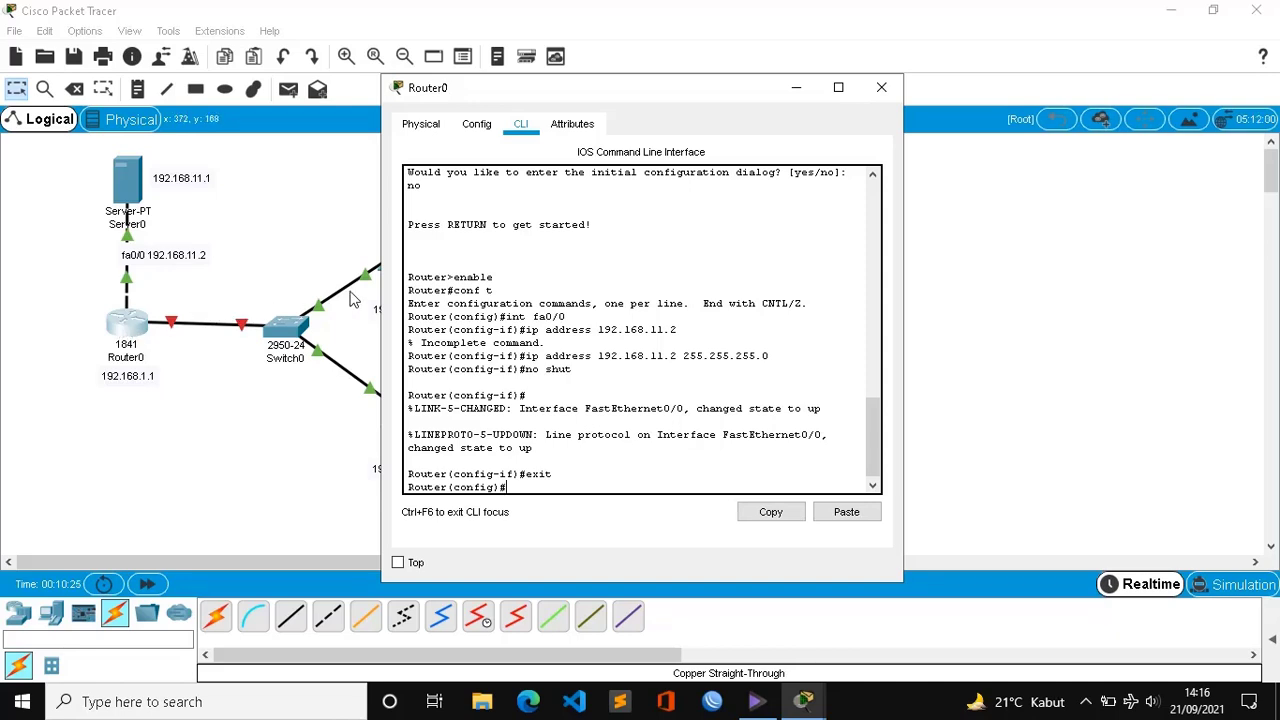
Step: Assign IP address 192.168.1.1 with subnet mask 255.255.255.0 to Router0's interface fa0/1
type("nt fa0/1")
key("Return")
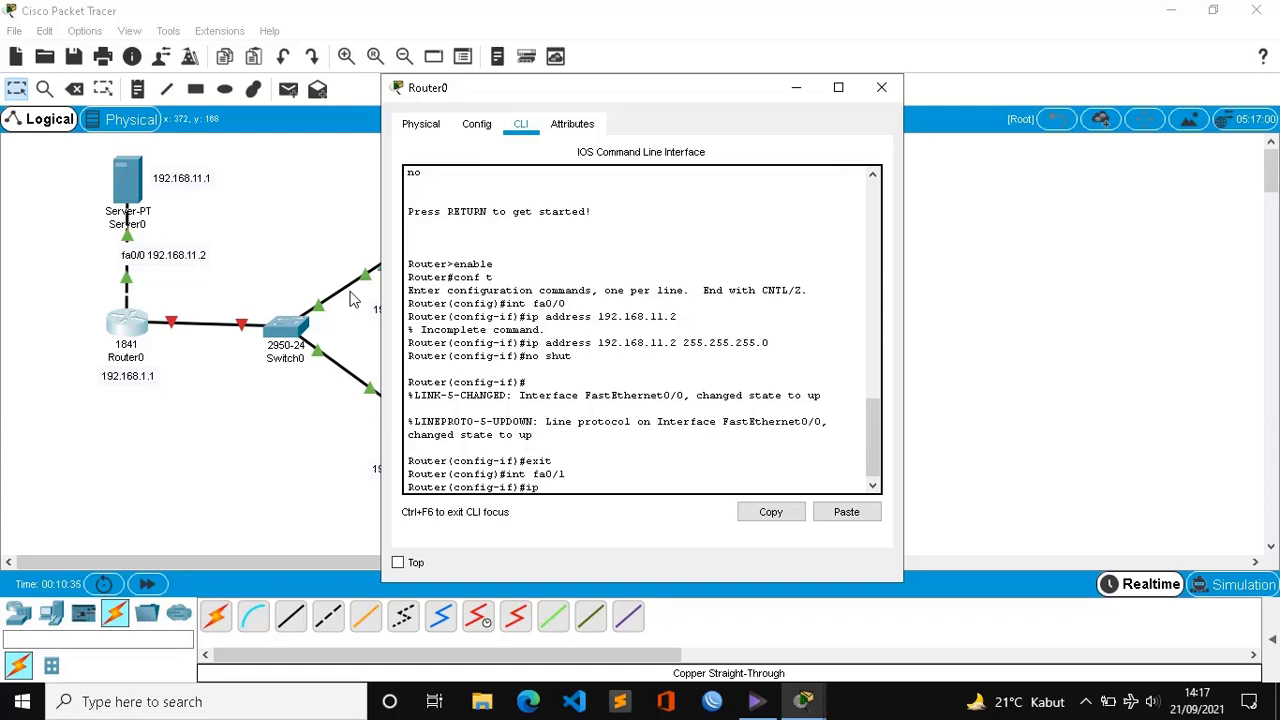
type("ip address 192.168.1.")
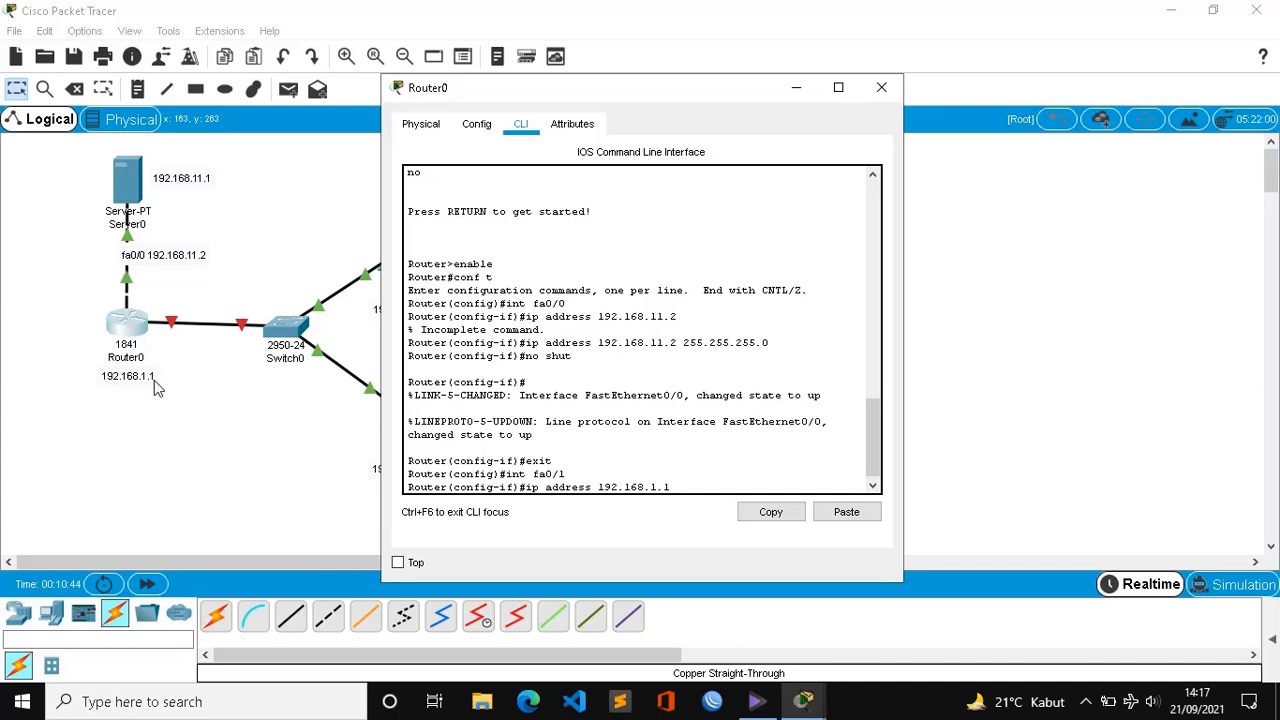
type("1 255.255.255.0")
key("Return")
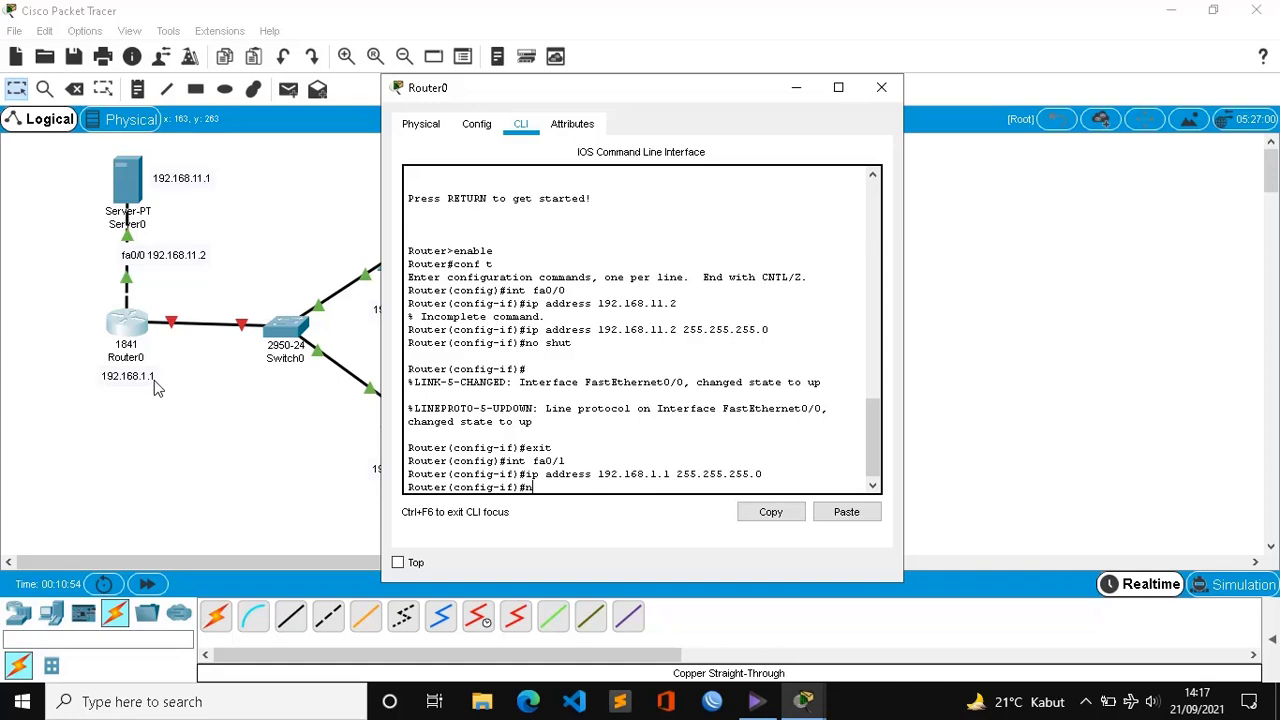
Step: Enable interface fa0/1 with no shut, exit interface configuration, and close Router0's window
type("no shut")
key("Return")
key("Return")
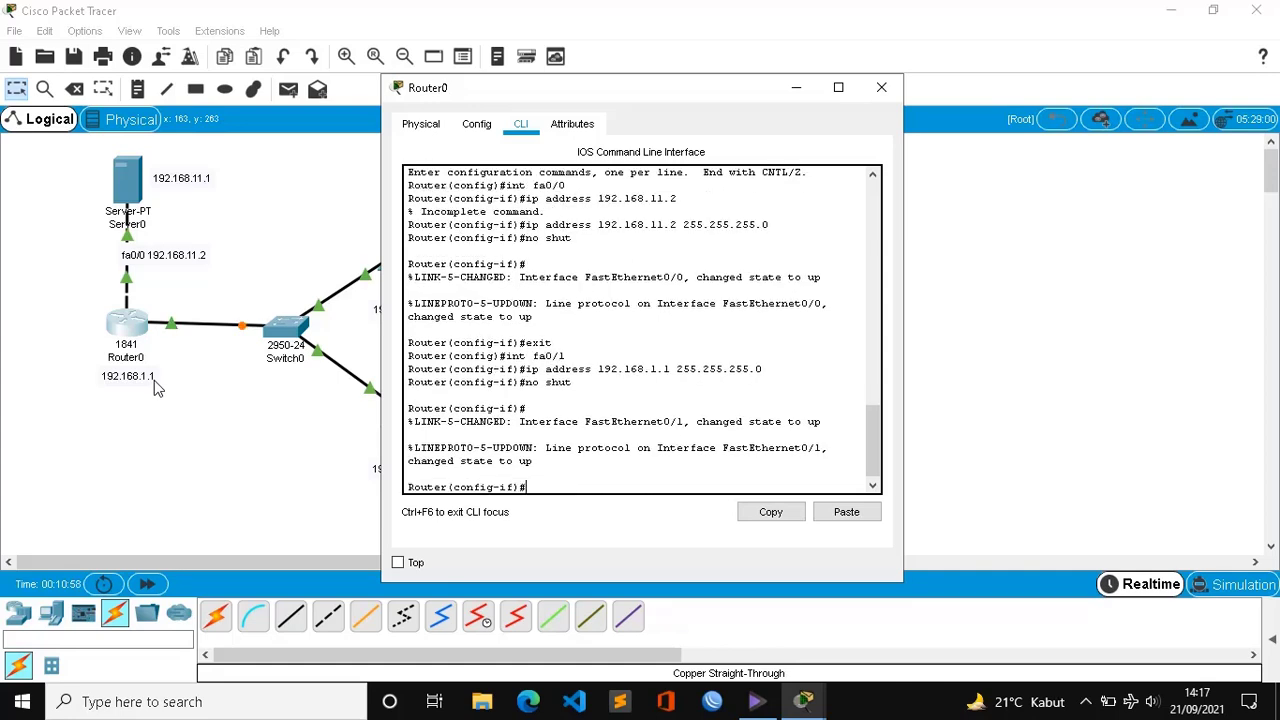
type("ey")
type("it")
key("Return")
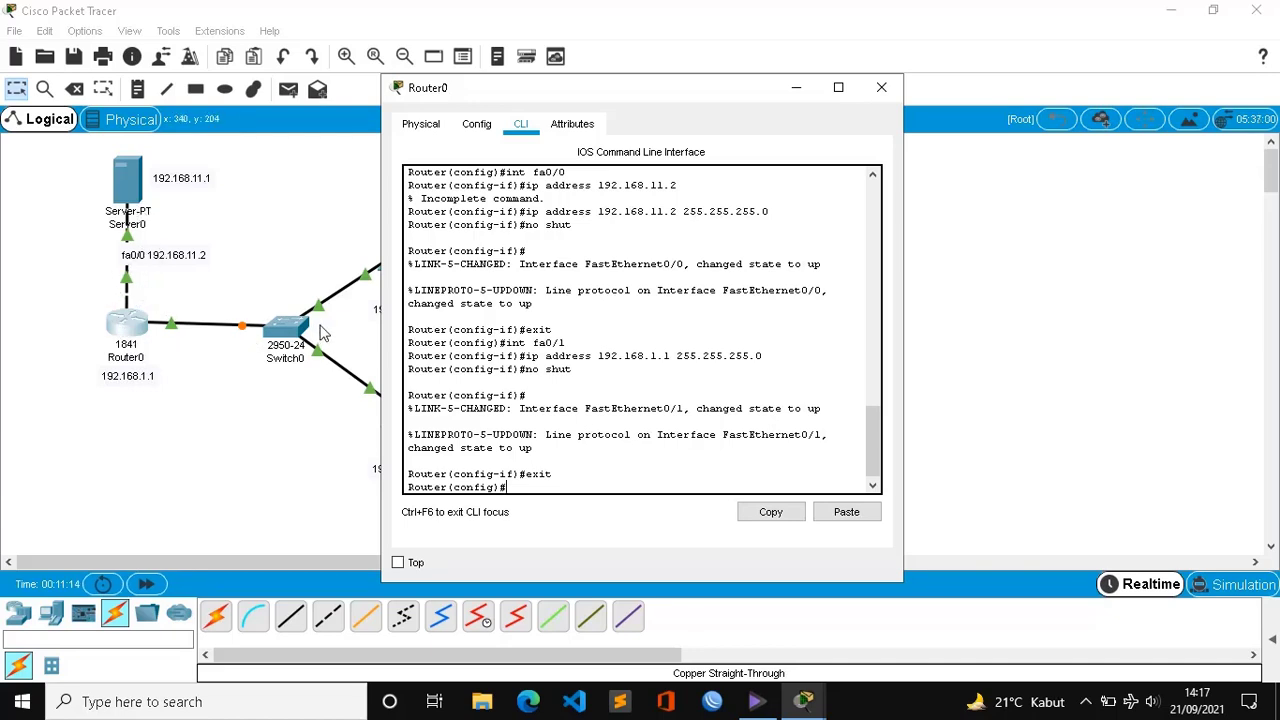
left_click(778, 99)
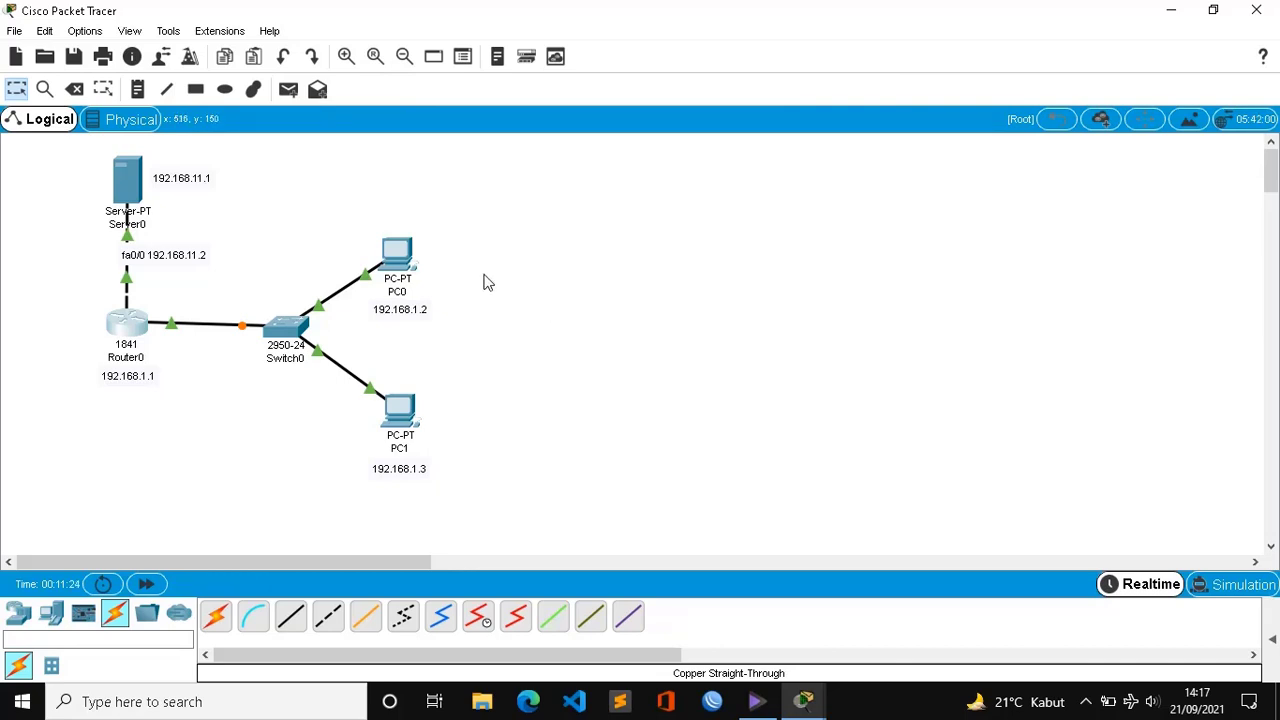
Step: Give PC0 the static IP address 192.168.1.2 with subnet mask 255.255.255.0 in its IP configuration
left_click(401, 259)
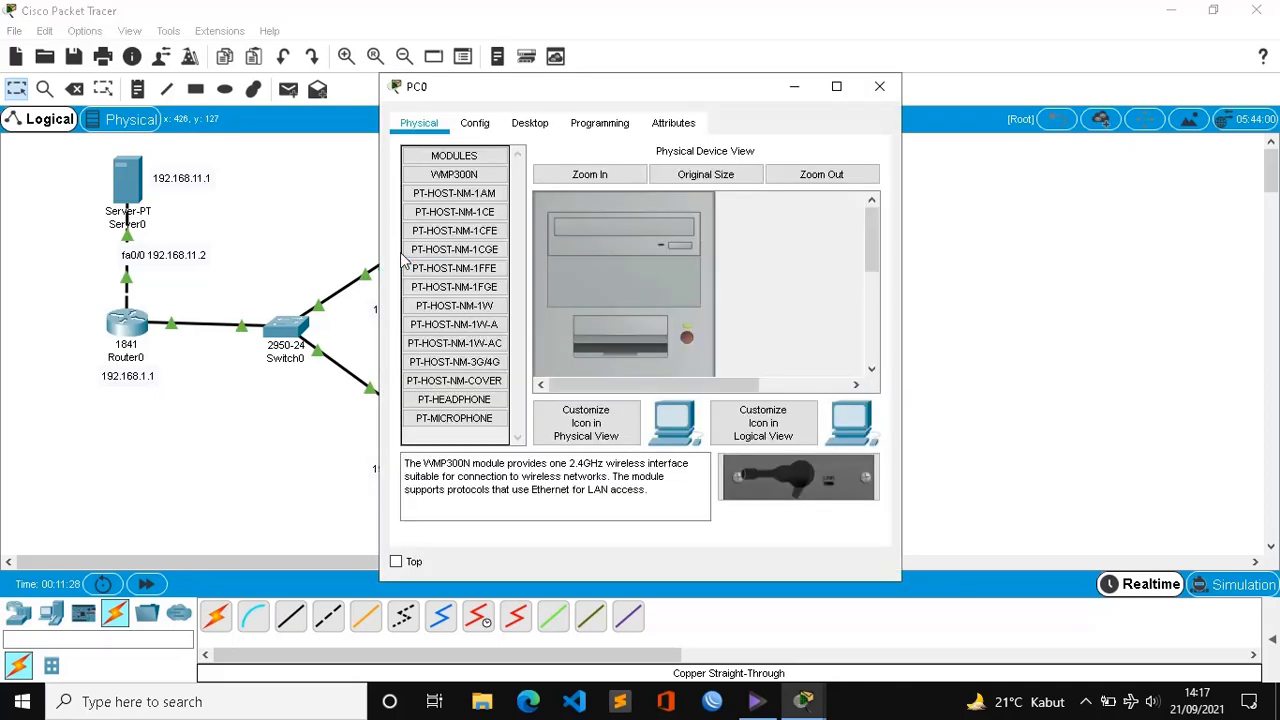
left_click(530, 123)
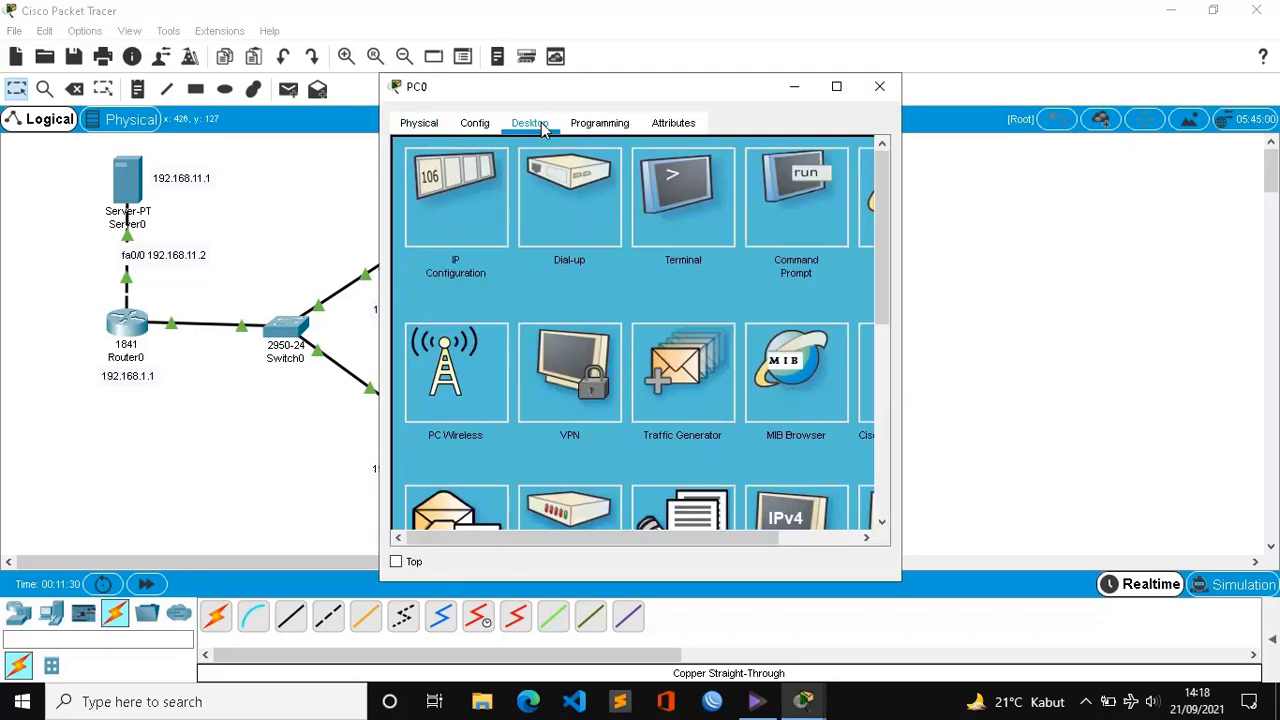
left_click(461, 212)
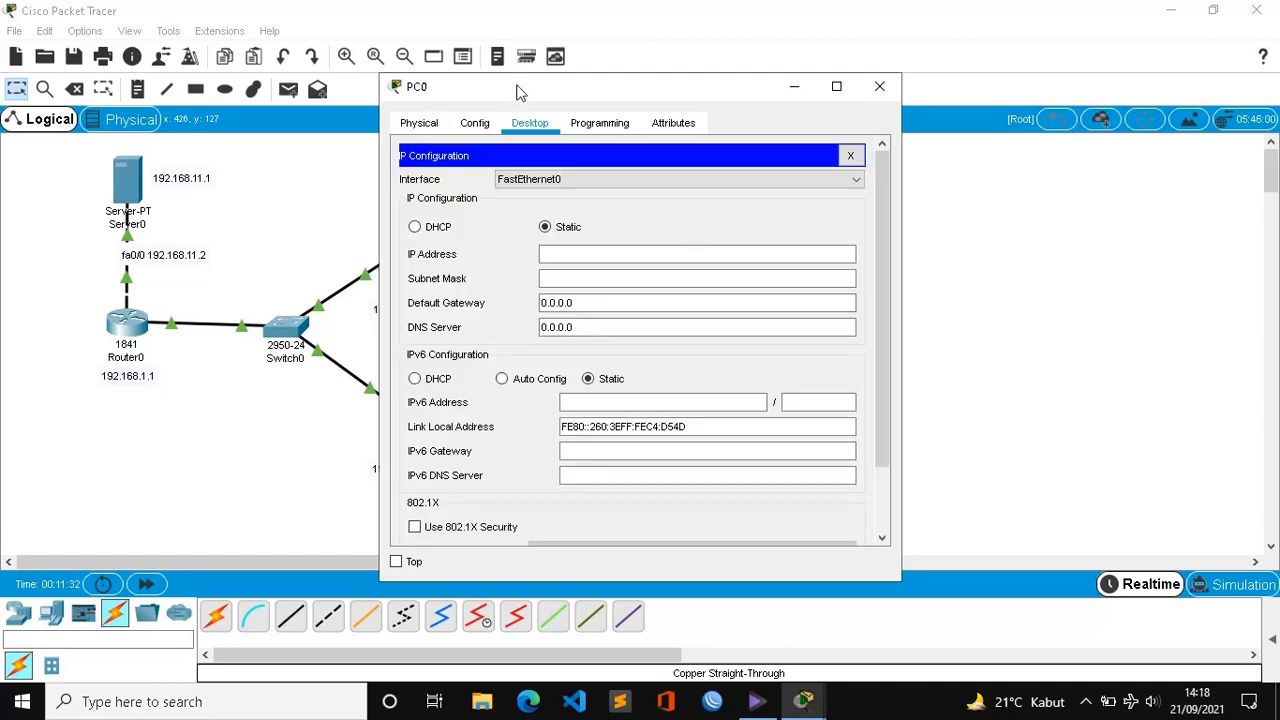
left_click_drag(517, 89, 675, 86)
left_click(760, 251)
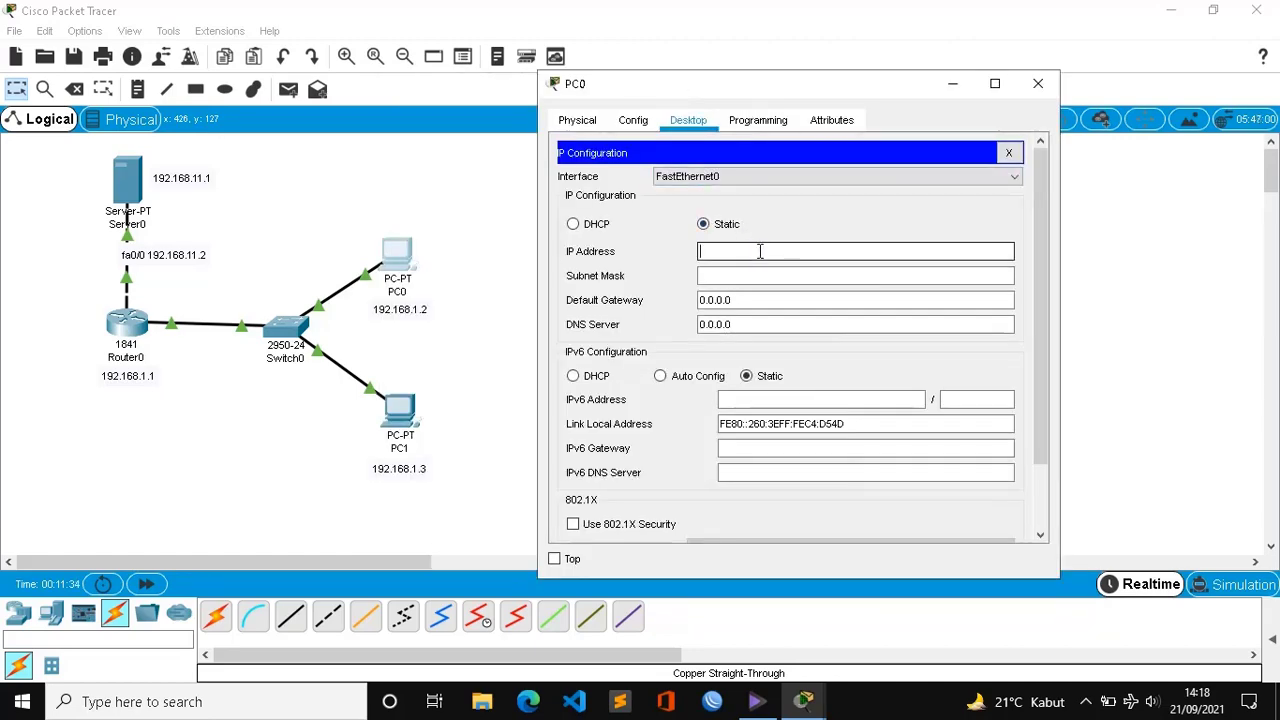
type("192.168.1.2")
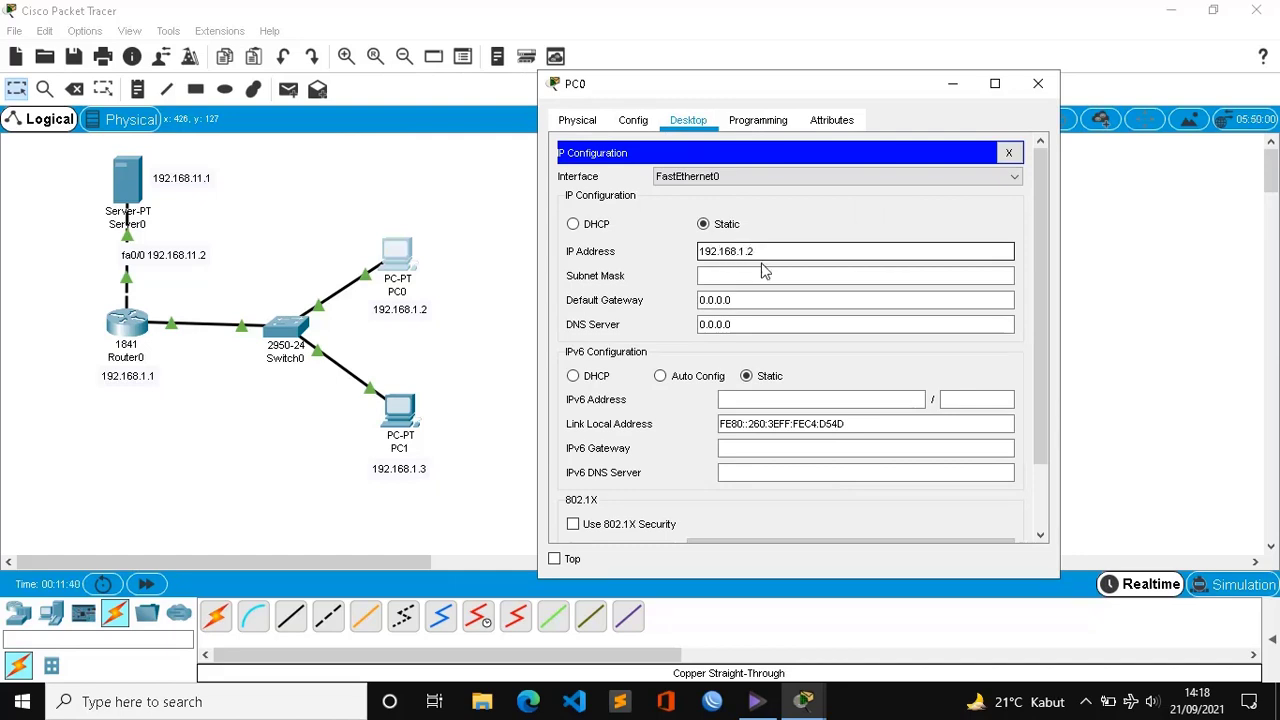
left_click(767, 275)
Step: Set PC0's default gateway to 192.168.1.1 and close its configuration window
left_click(751, 300)
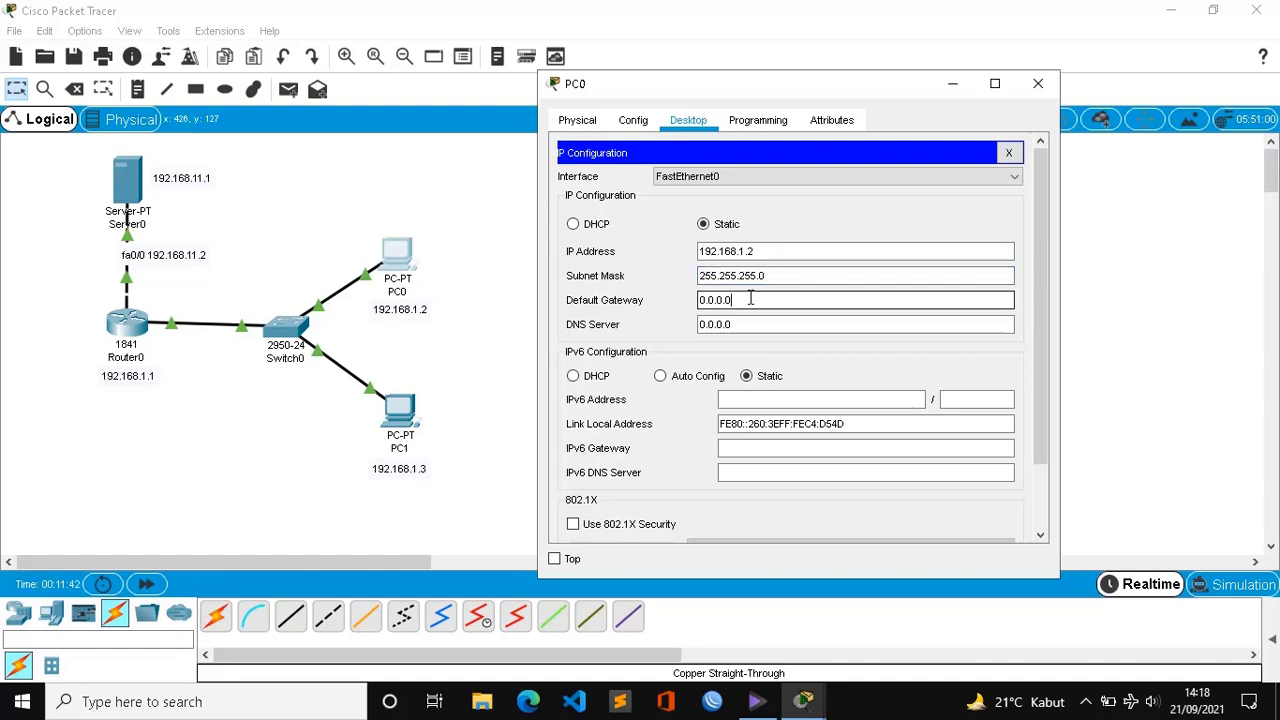
left_click_drag(743, 300, 690, 305)
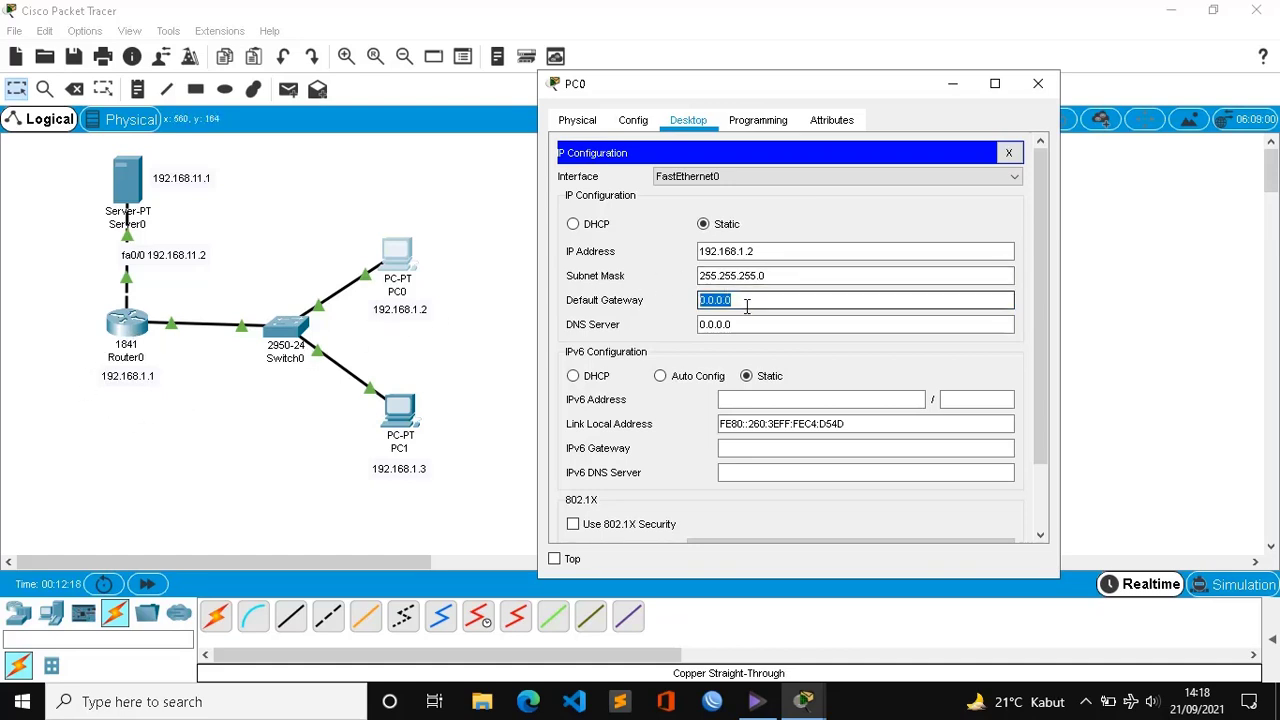
type("192.168")
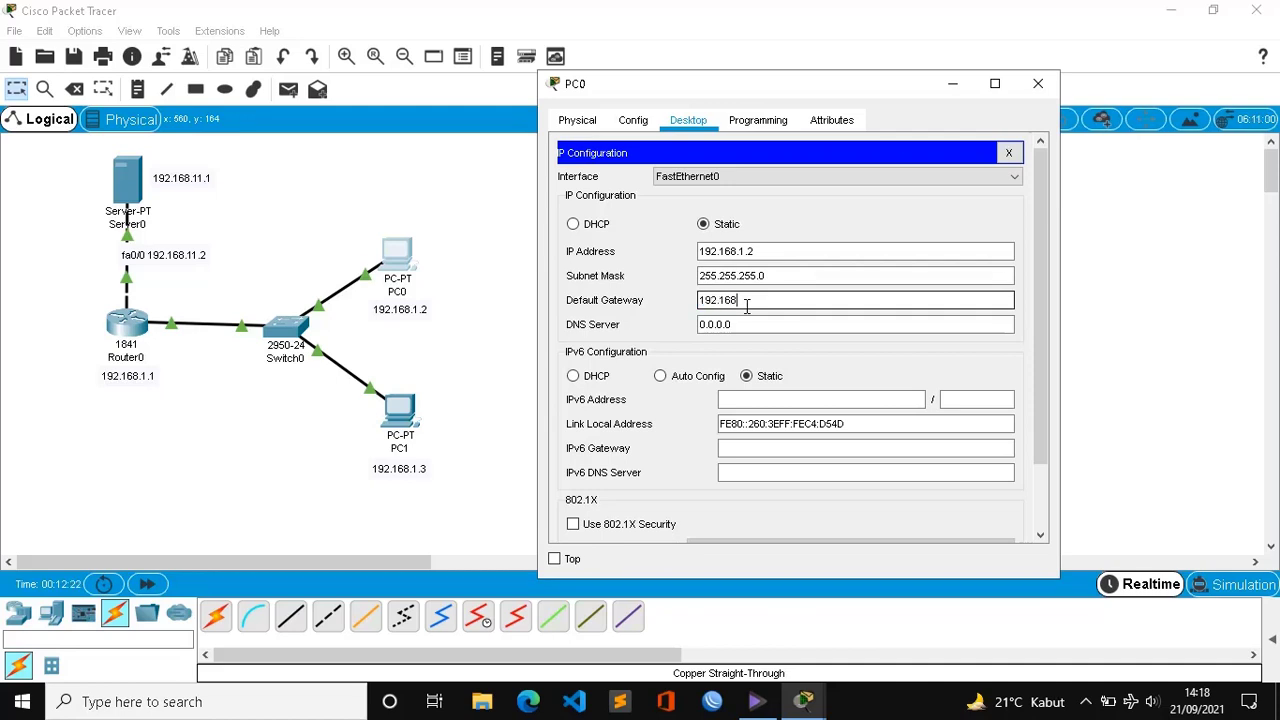
type(".1.1")
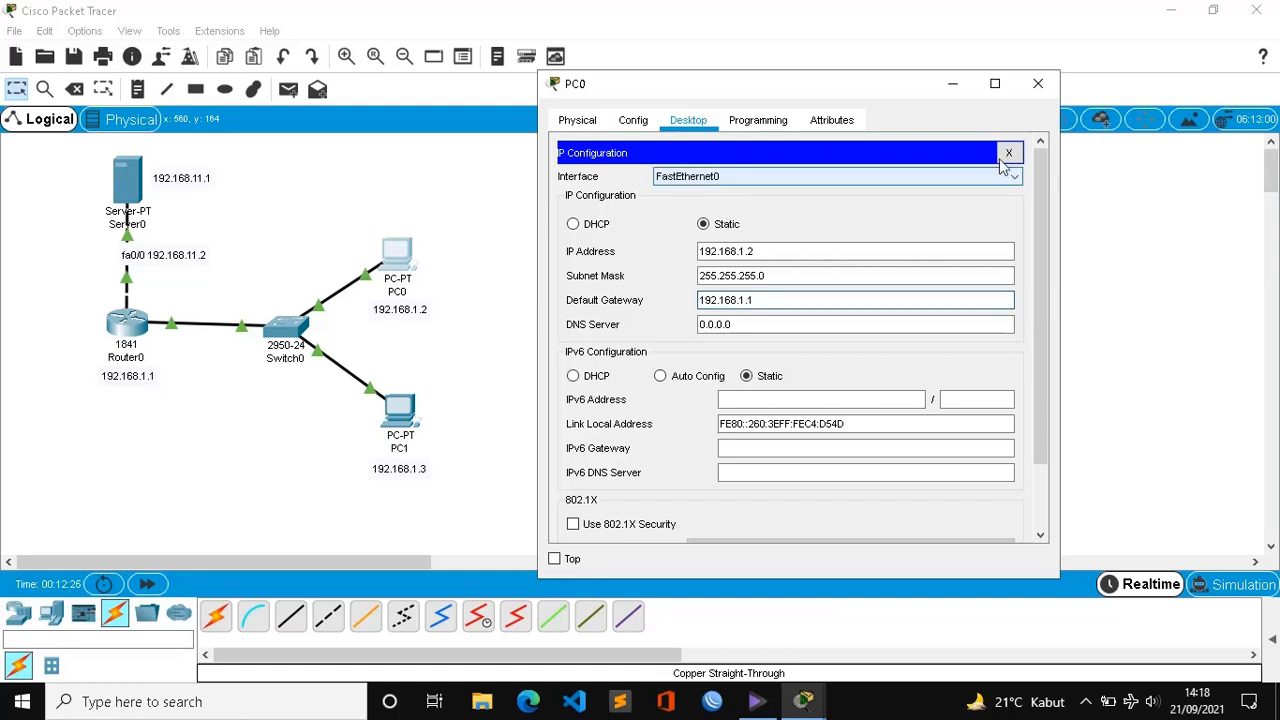
left_click(1036, 86)
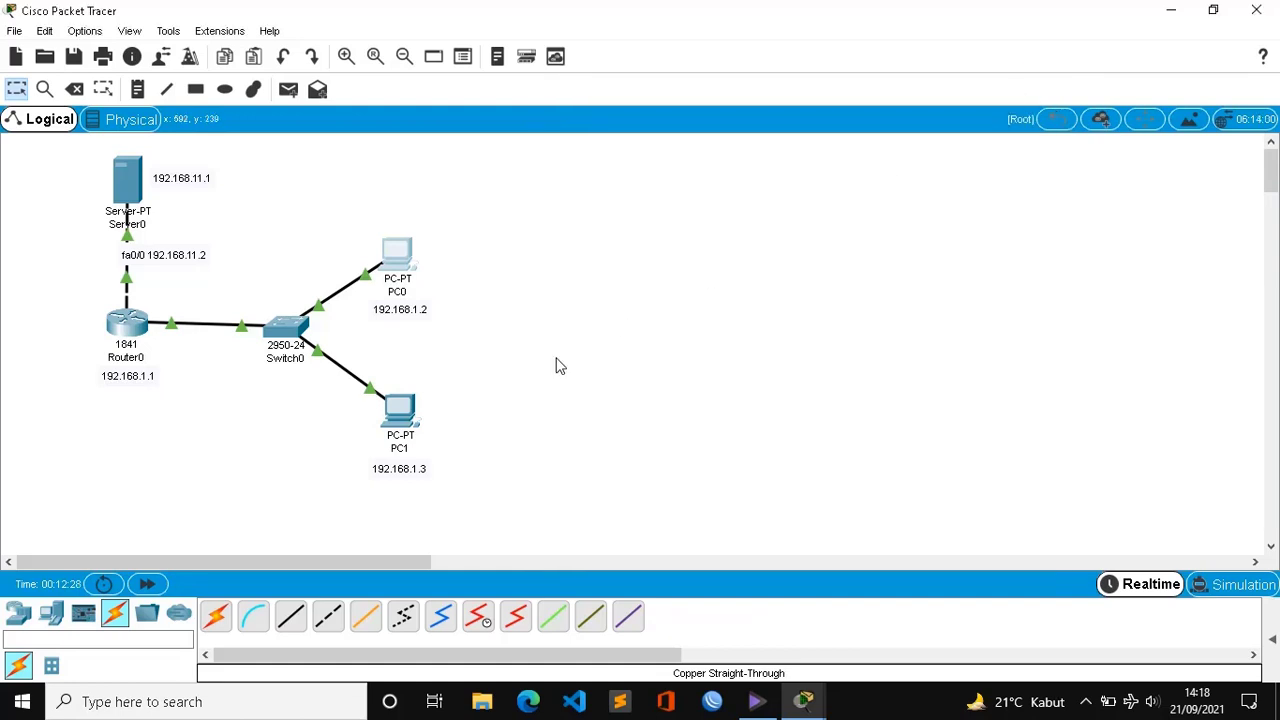
Step: Give PC1 the static IP address 192.168.1.3 with subnet mask 255.255.255.0 in its IP configuration
left_click(400, 413)
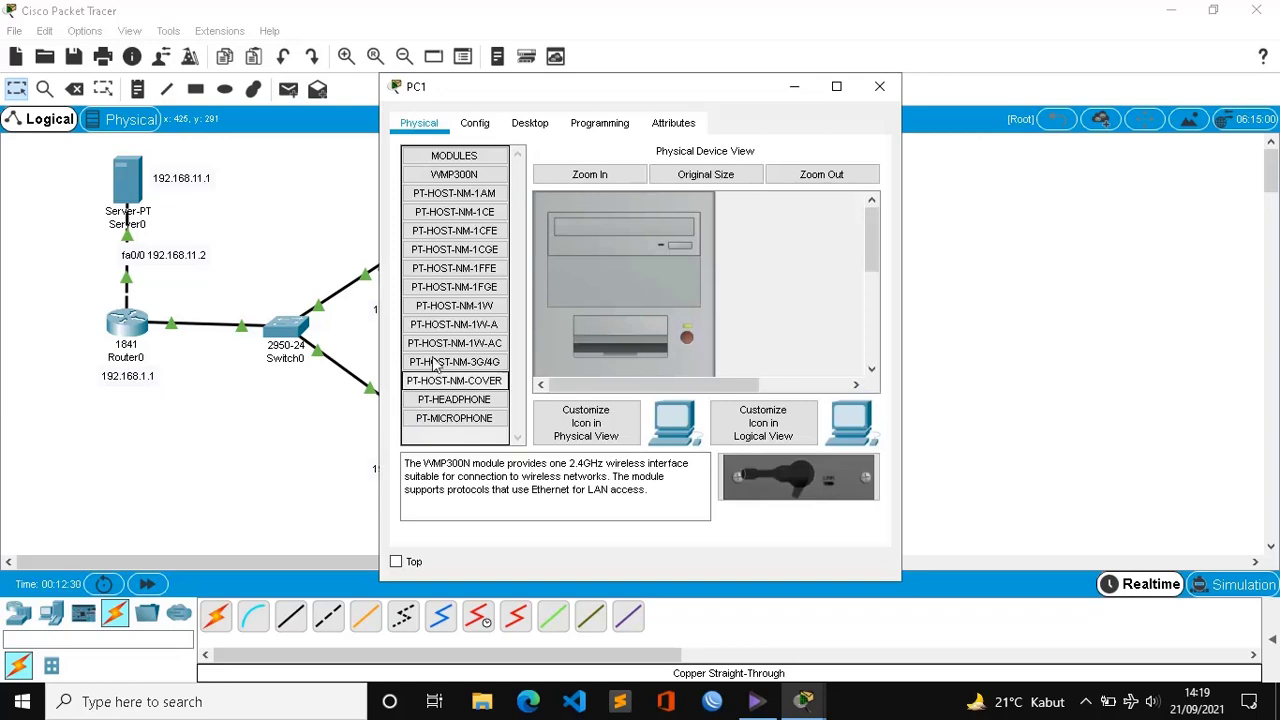
left_click(531, 124)
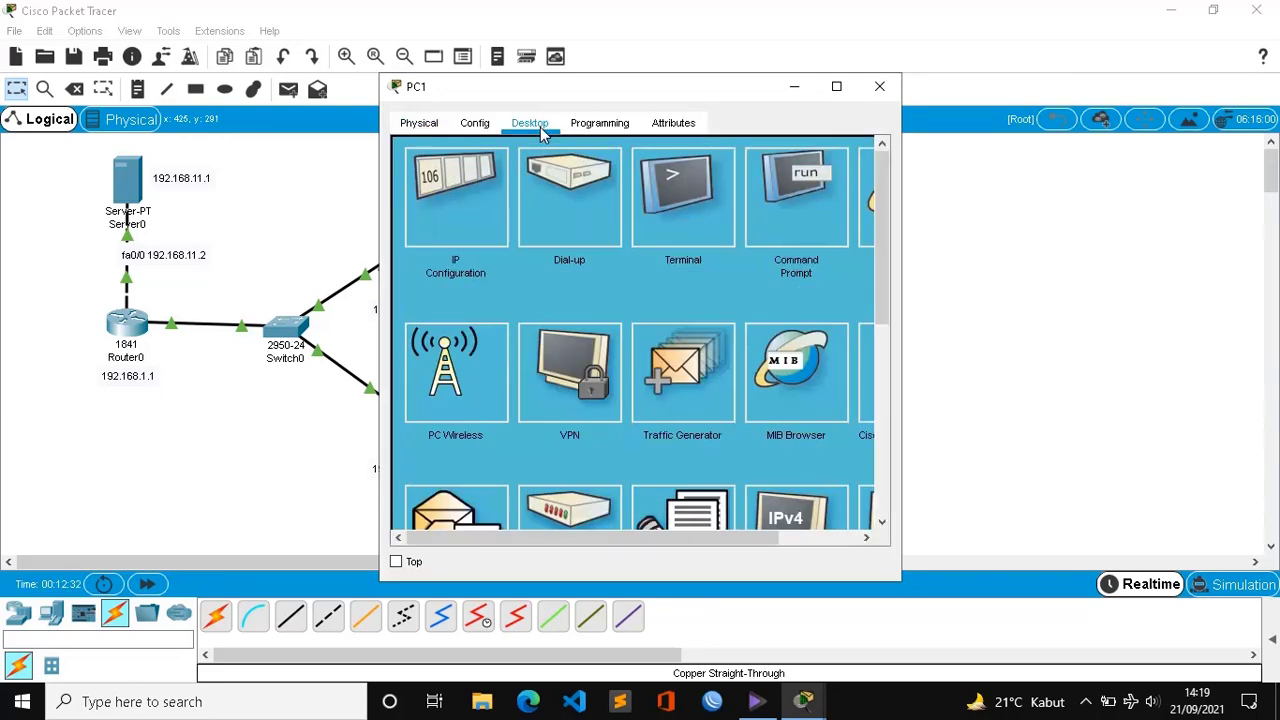
left_click(458, 223)
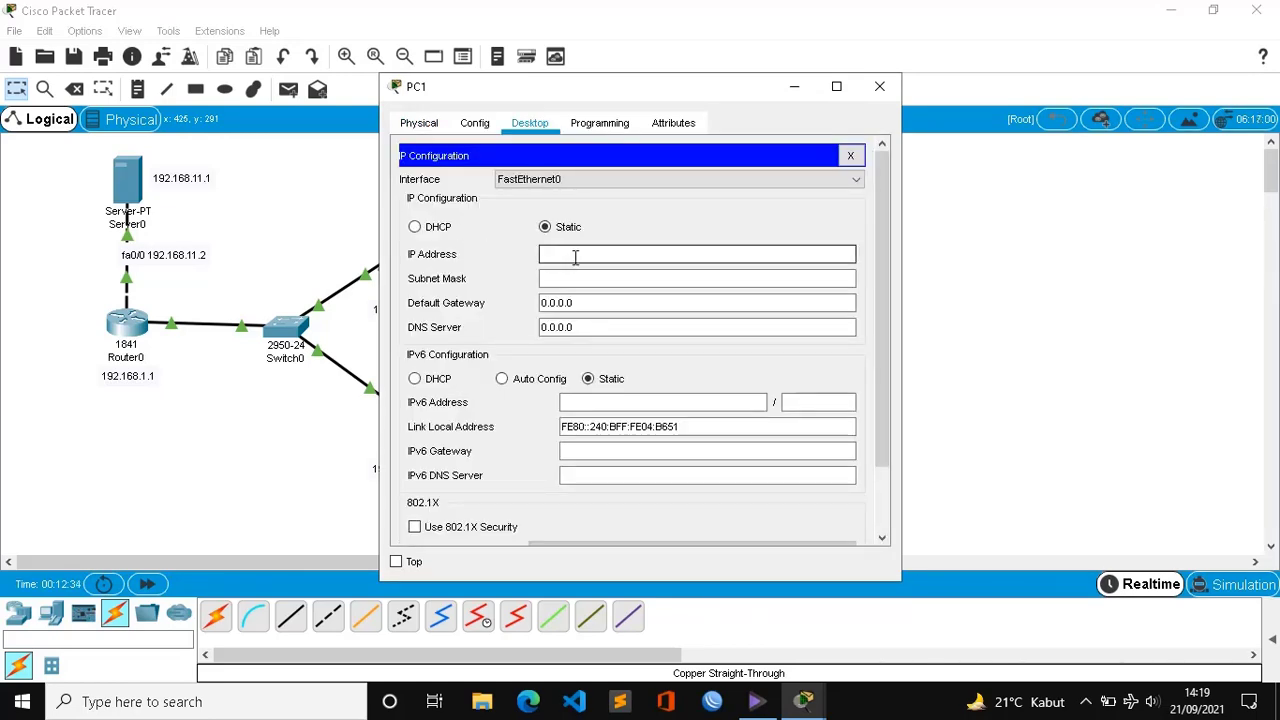
left_click_drag(555, 95, 665, 91)
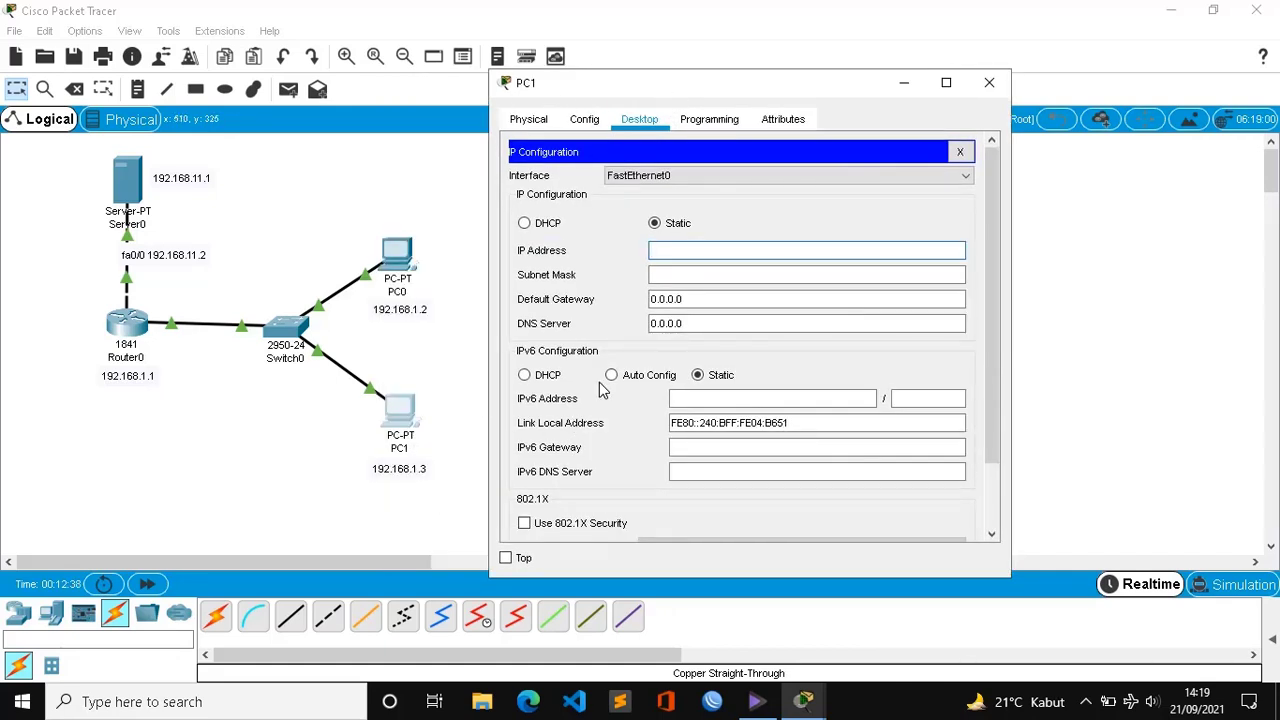
type("192.168.1.3")
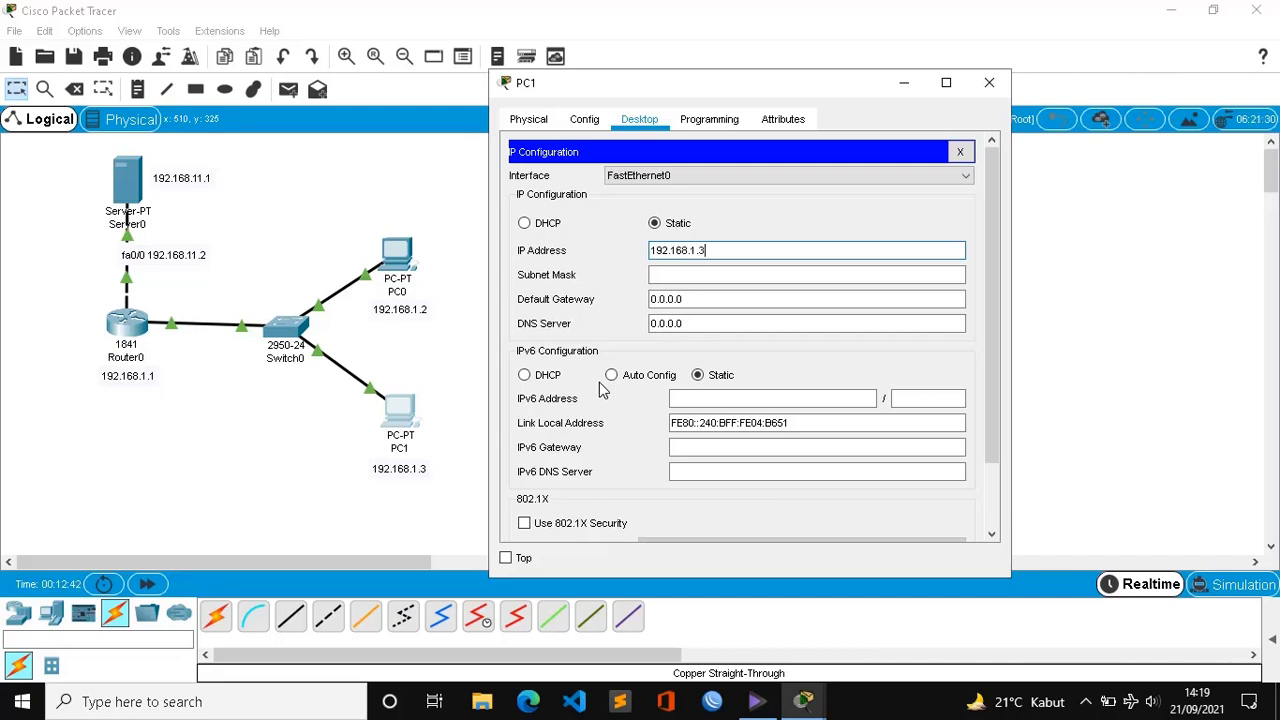
left_click(718, 275)
Step: Set PC1's default gateway to 192.168.1.1 and close its configuration window
left_click(706, 300)
left_click_drag(706, 300, 632, 312)
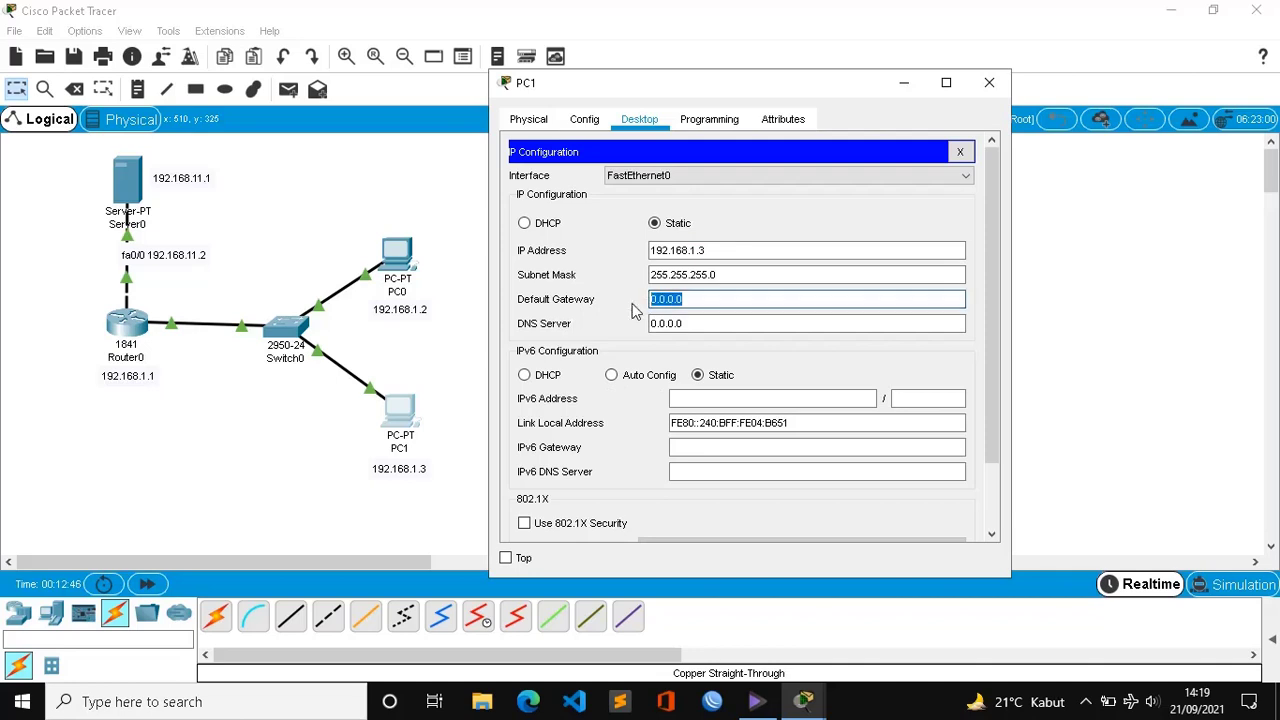
type("192.168.1.1")
left_click(989, 86)
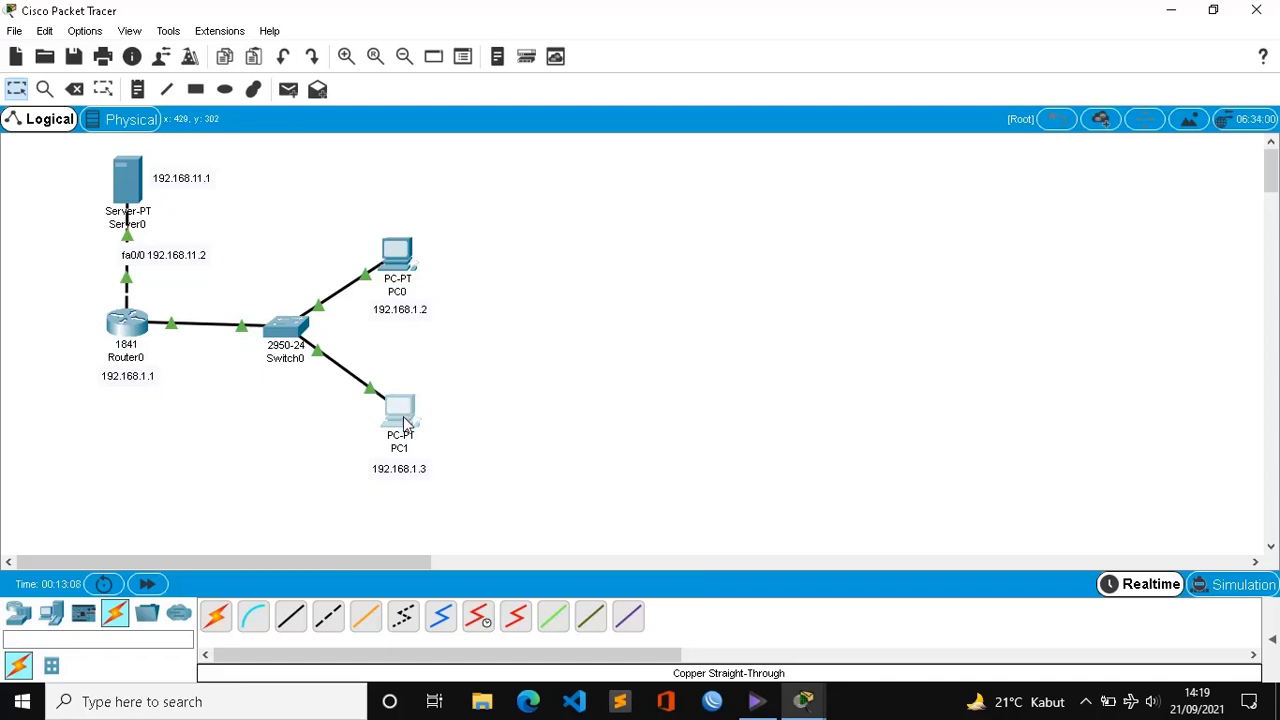
Step: Open PC1's Command Prompt and ping the server at 192.168.11.1
left_click_drag(404, 423, 413, 410)
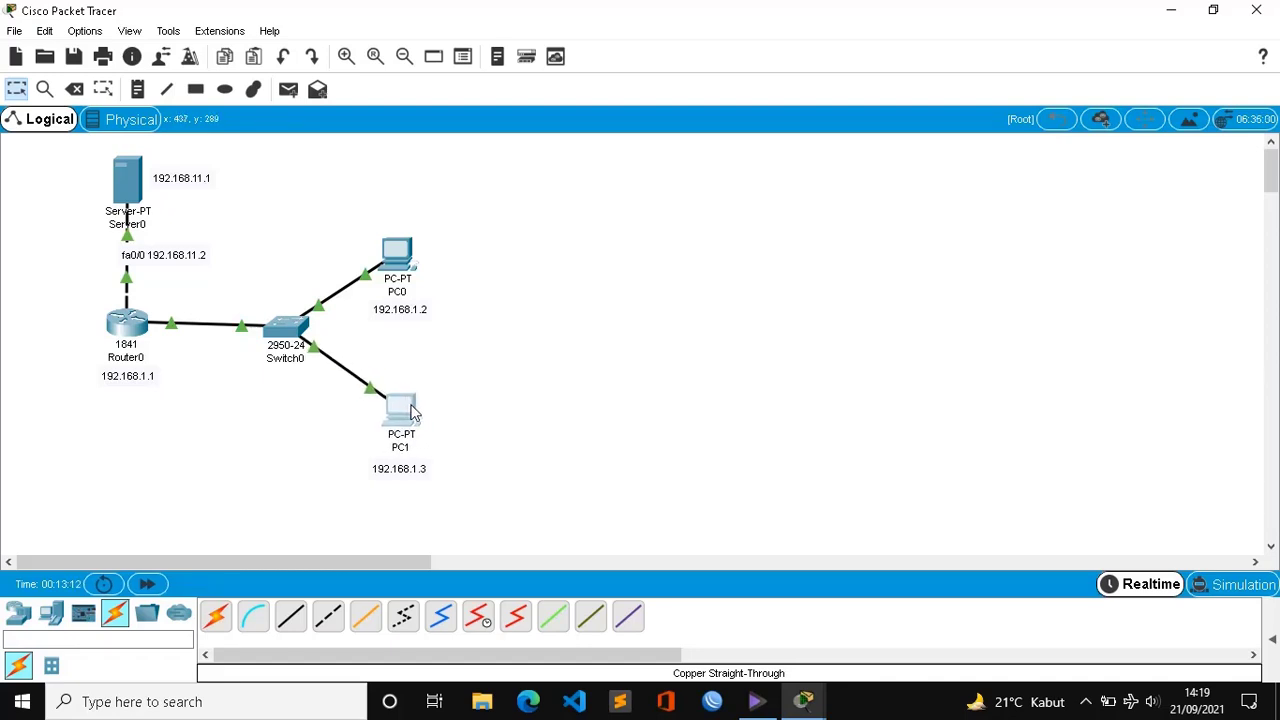
left_click_drag(499, 394, 466, 491)
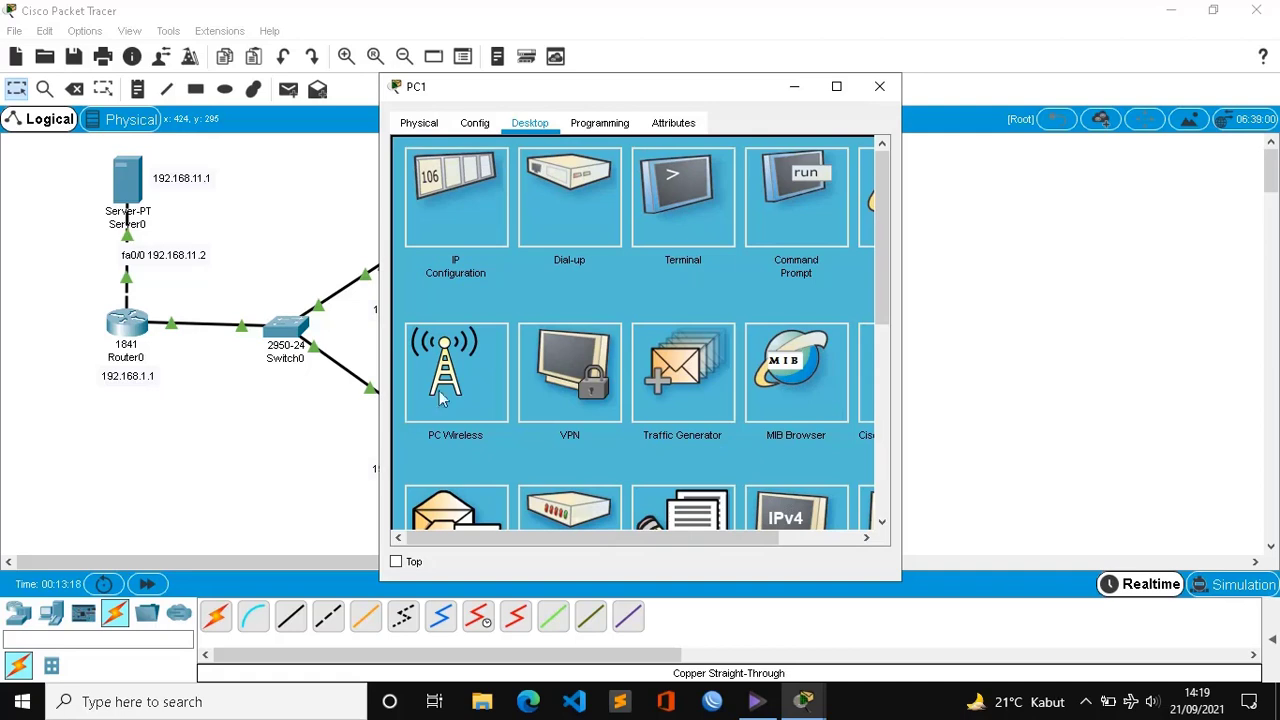
left_click(785, 211)
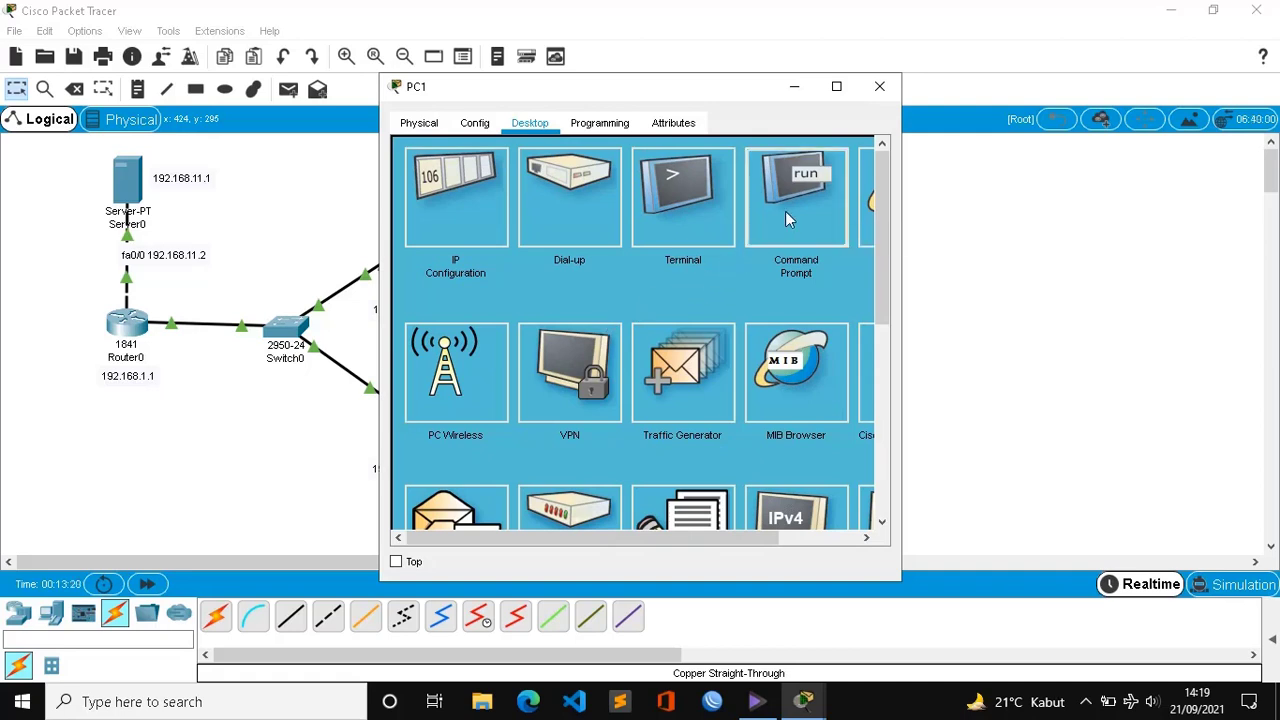
left_click_drag(698, 97, 910, 91)
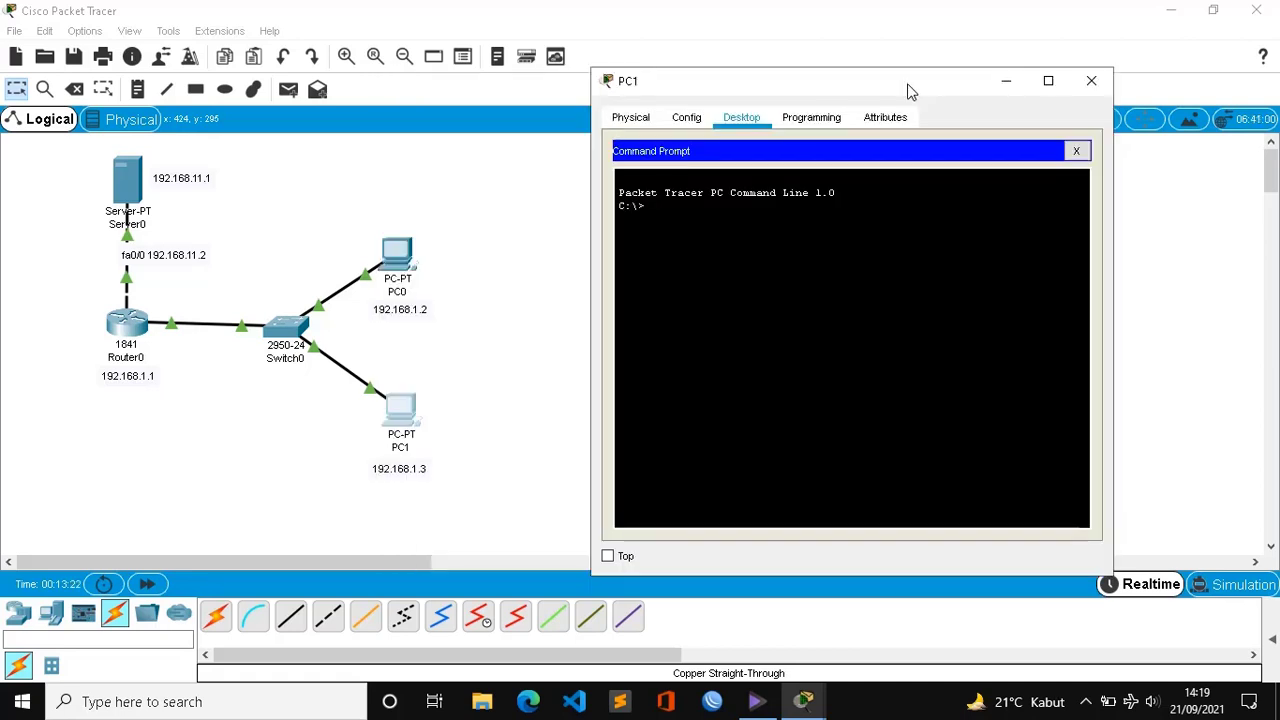
type("ping")
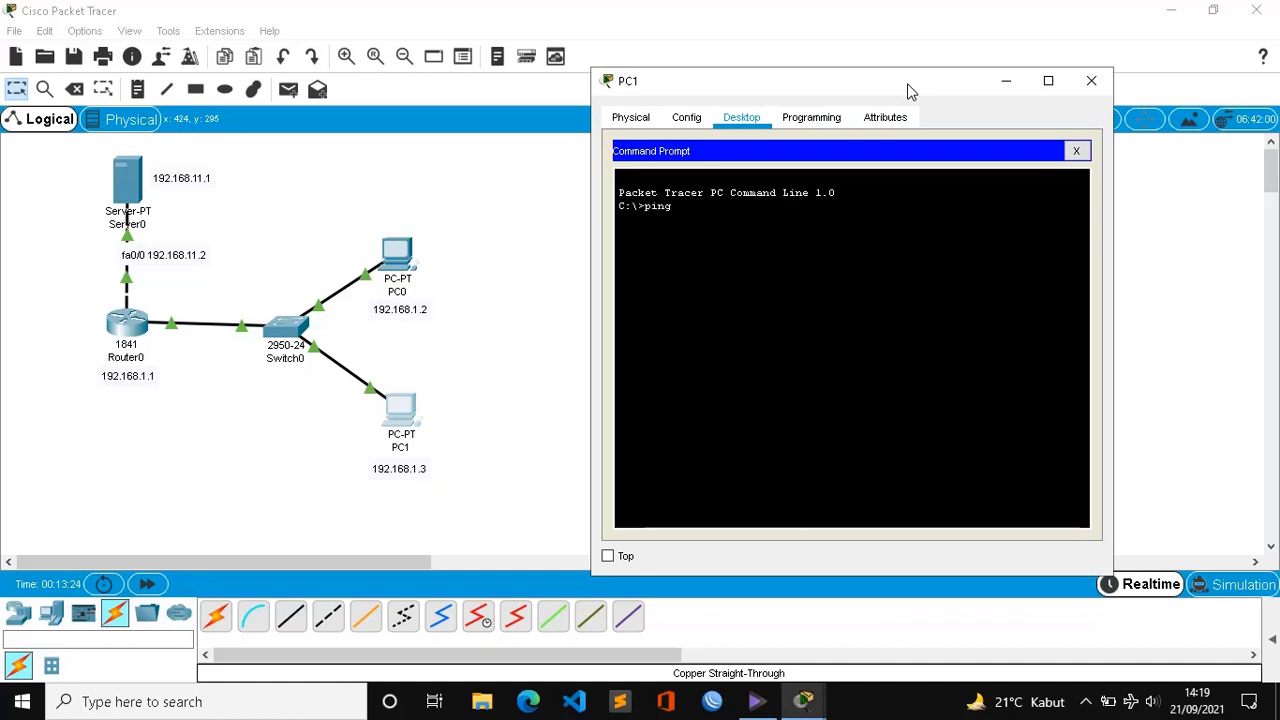
type(" 192.168.11.1")
key("Return")
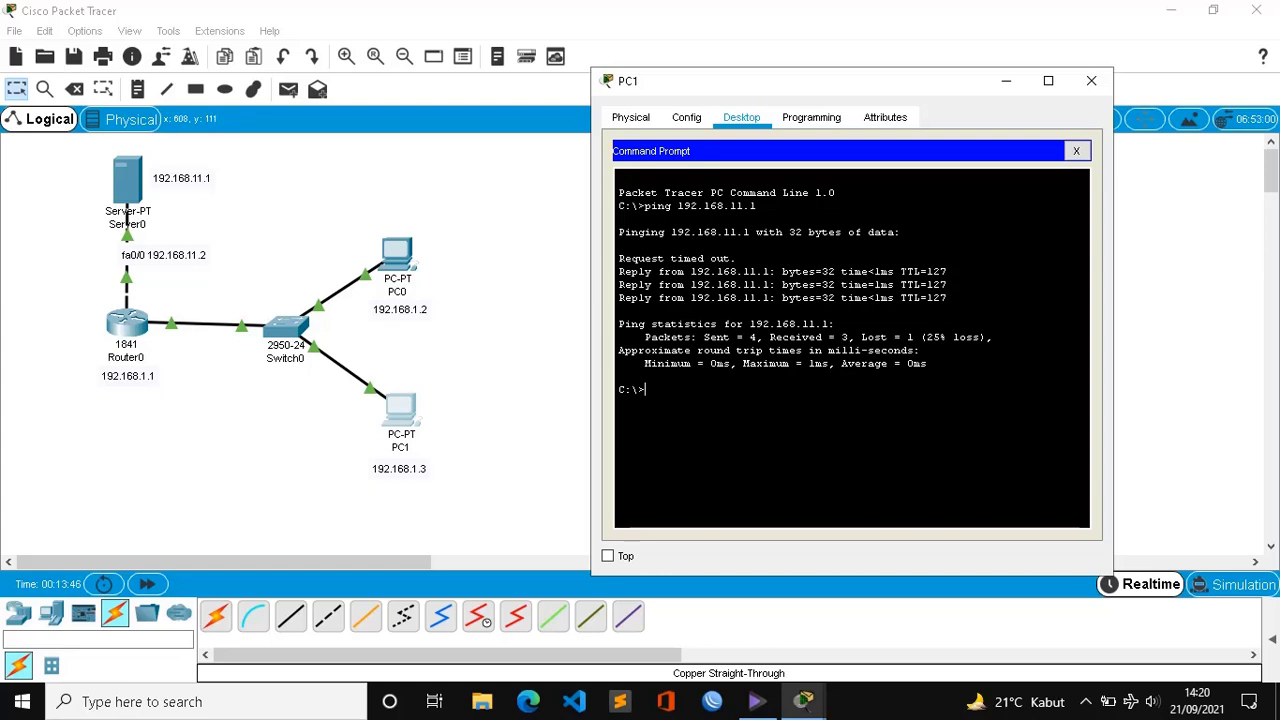
Step: Review the ping replies and the timed-out request, and repeat the ping to 192.168.11.1 from PC1
left_click_drag(901, 271, 947, 298)
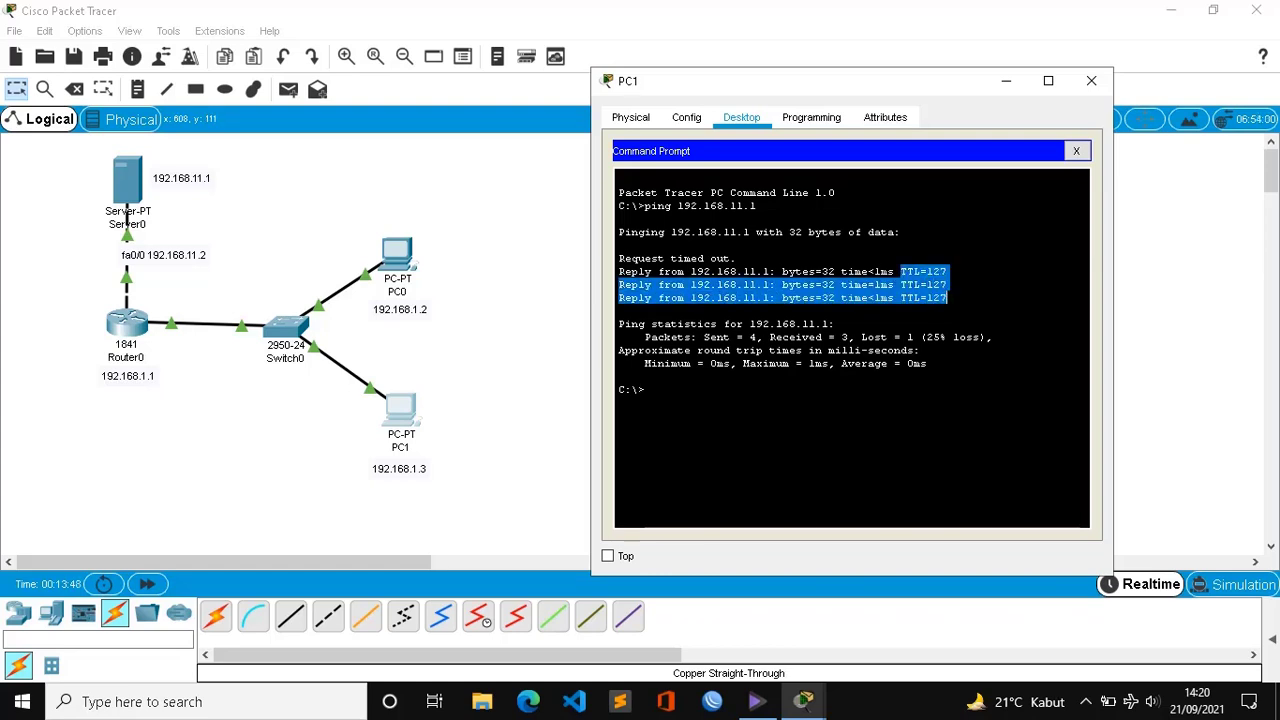
key("ctrl+c")
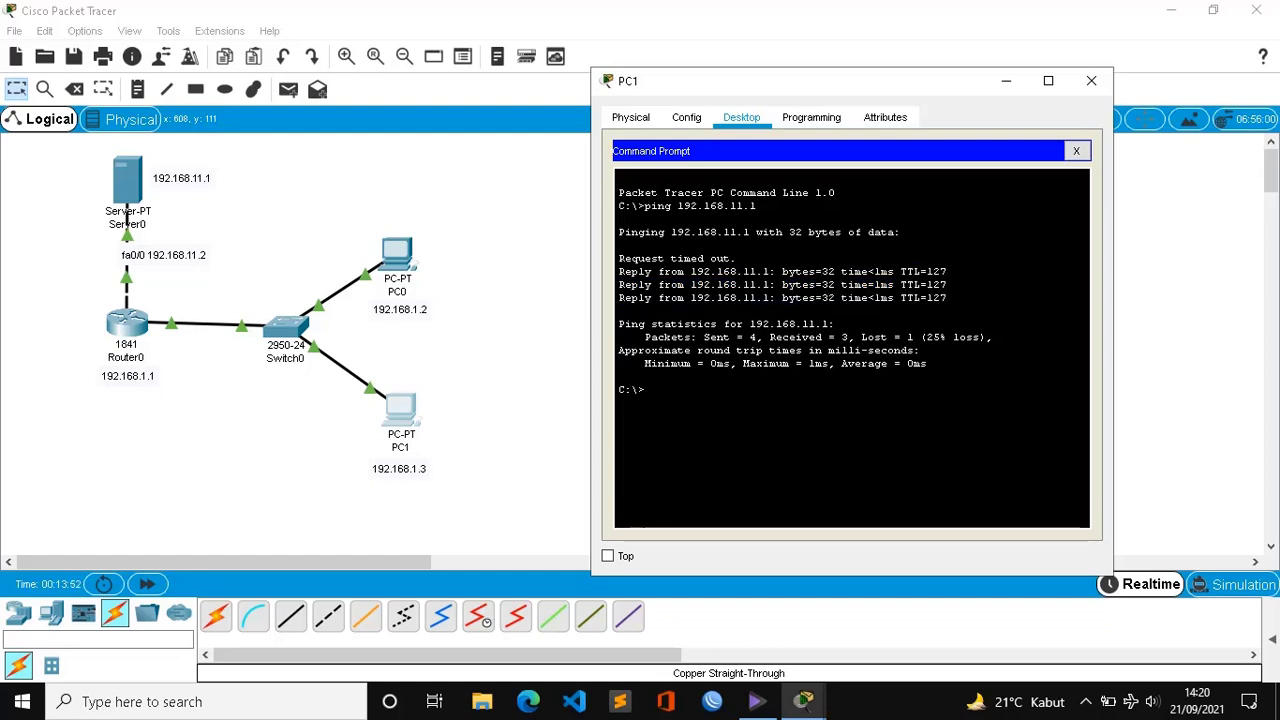
key("Up")
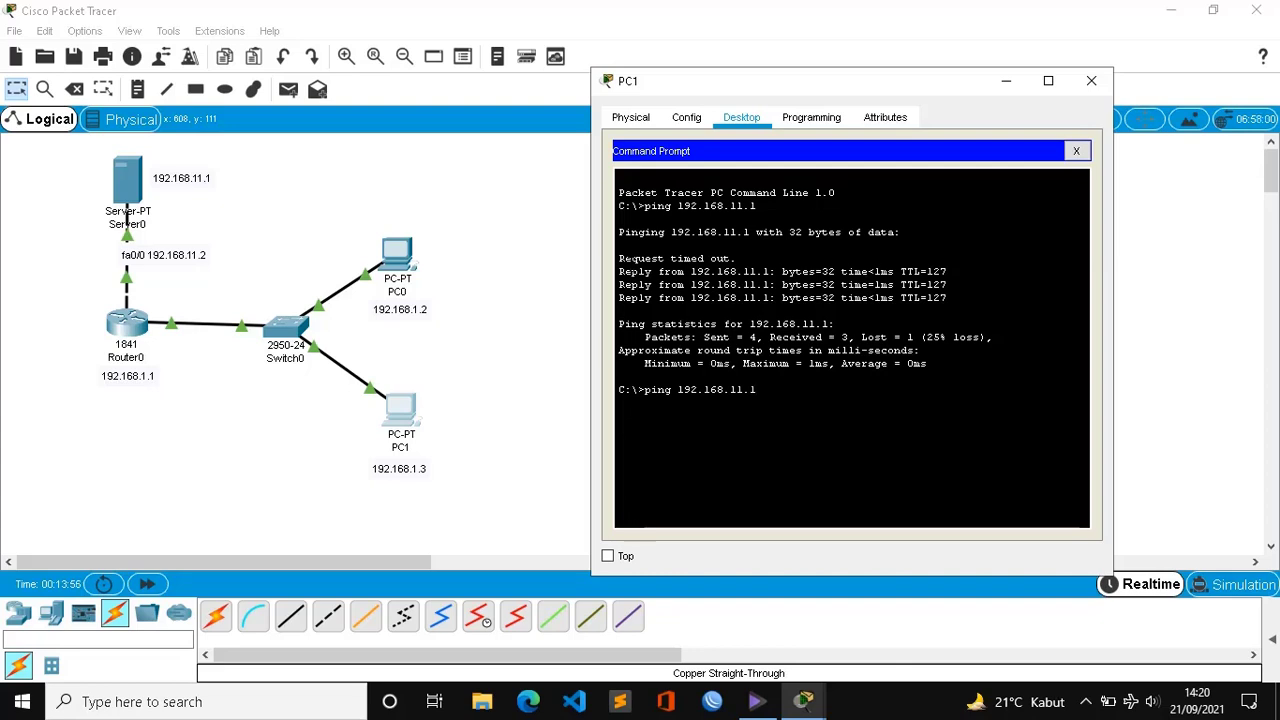
left_click_drag(618, 258, 738, 258)
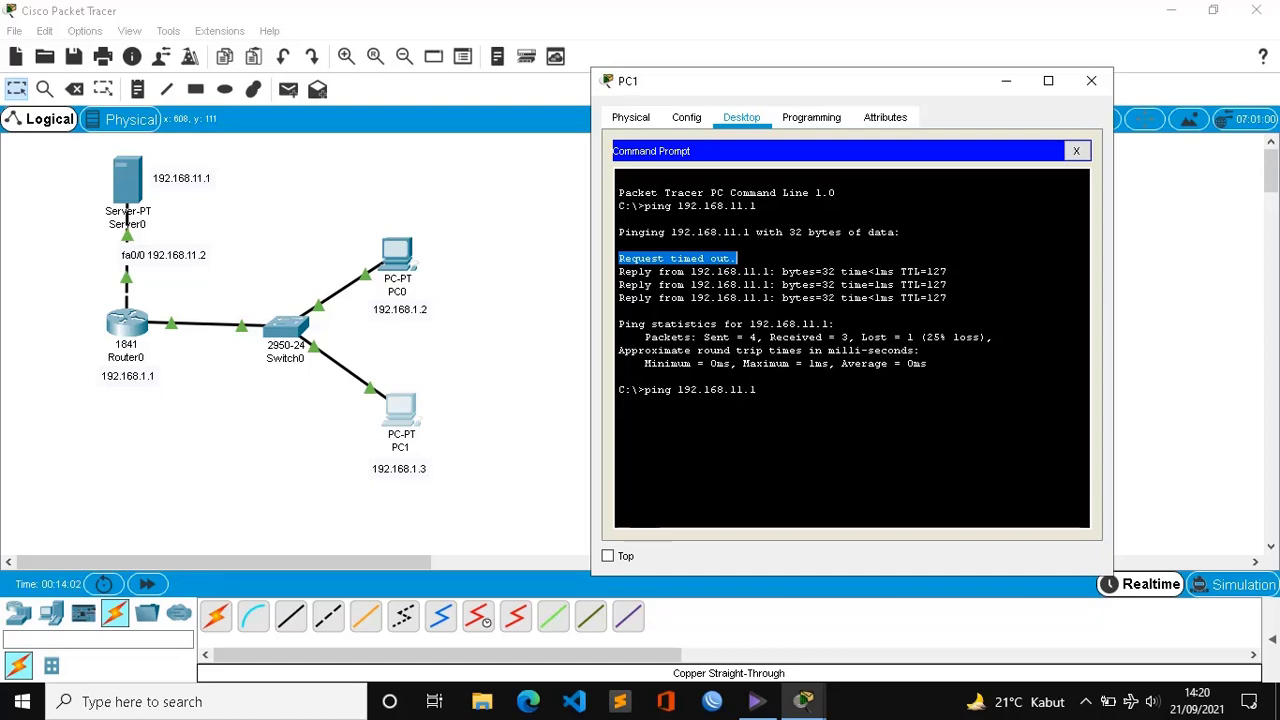
left_click(757, 389)
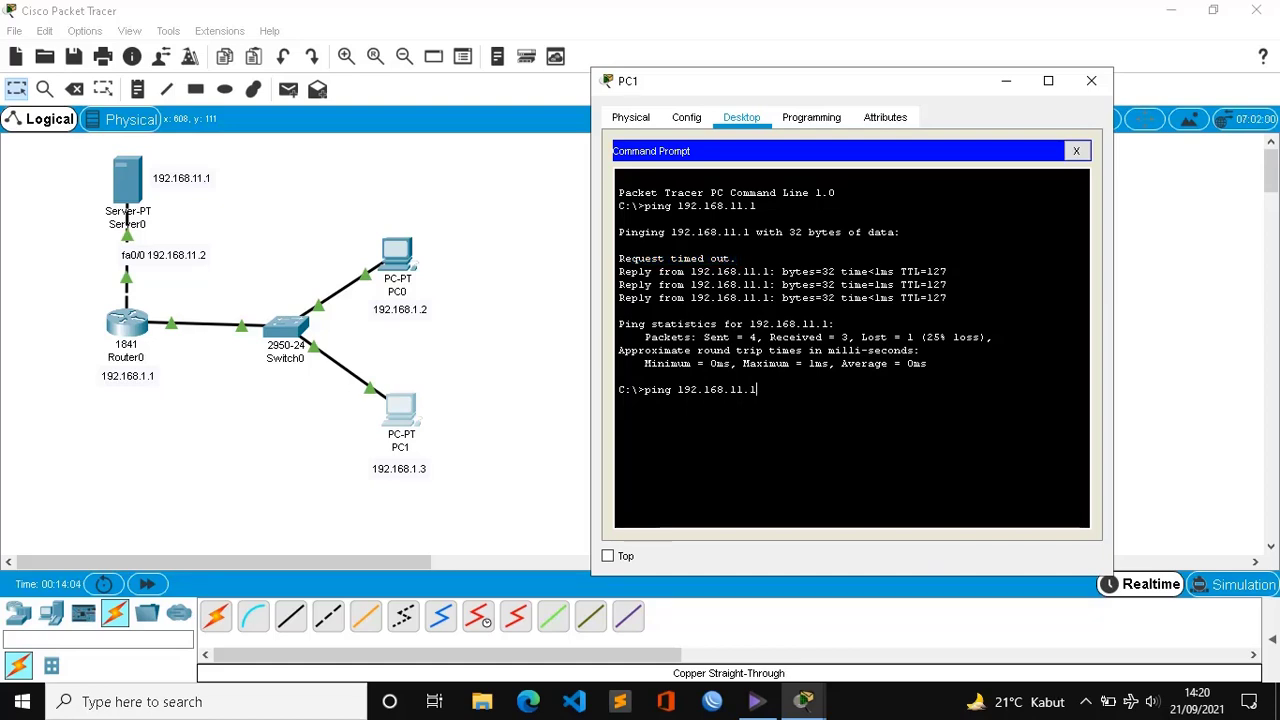
key("Return")
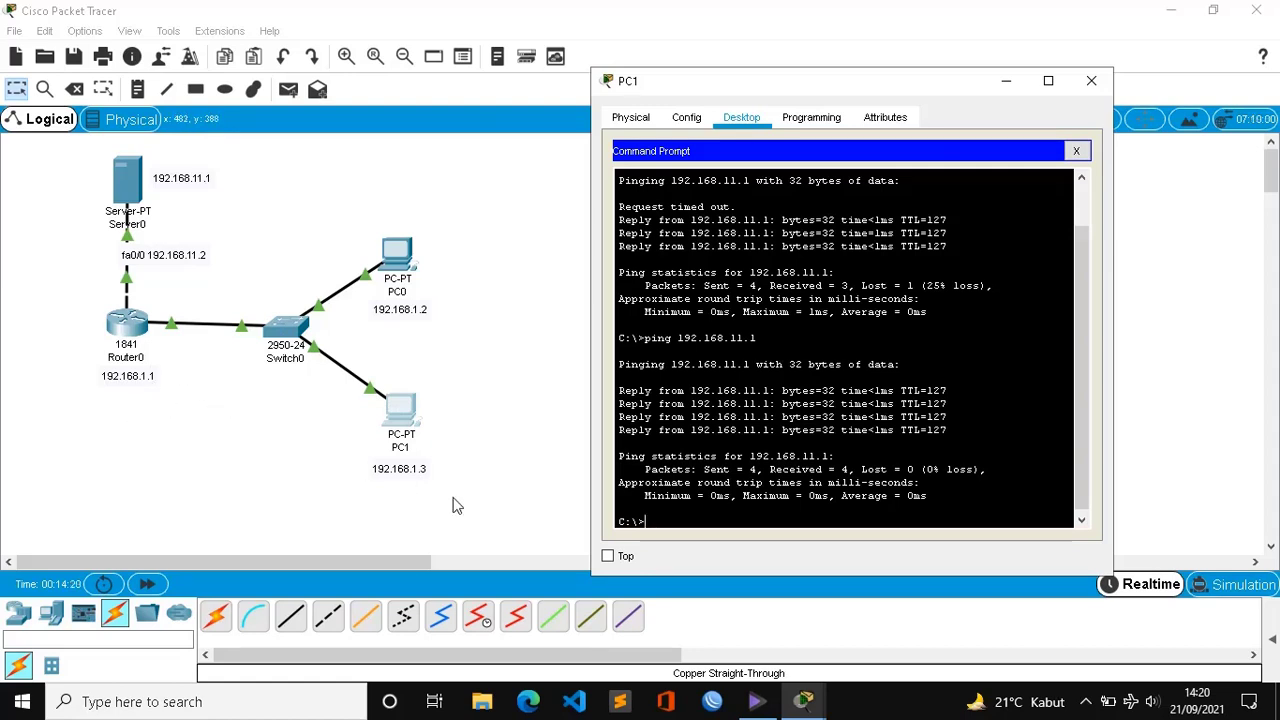
Step: Ping the router at 192.168.1.1 from PC1 and close PC1's window
mouse_move(806, 694)
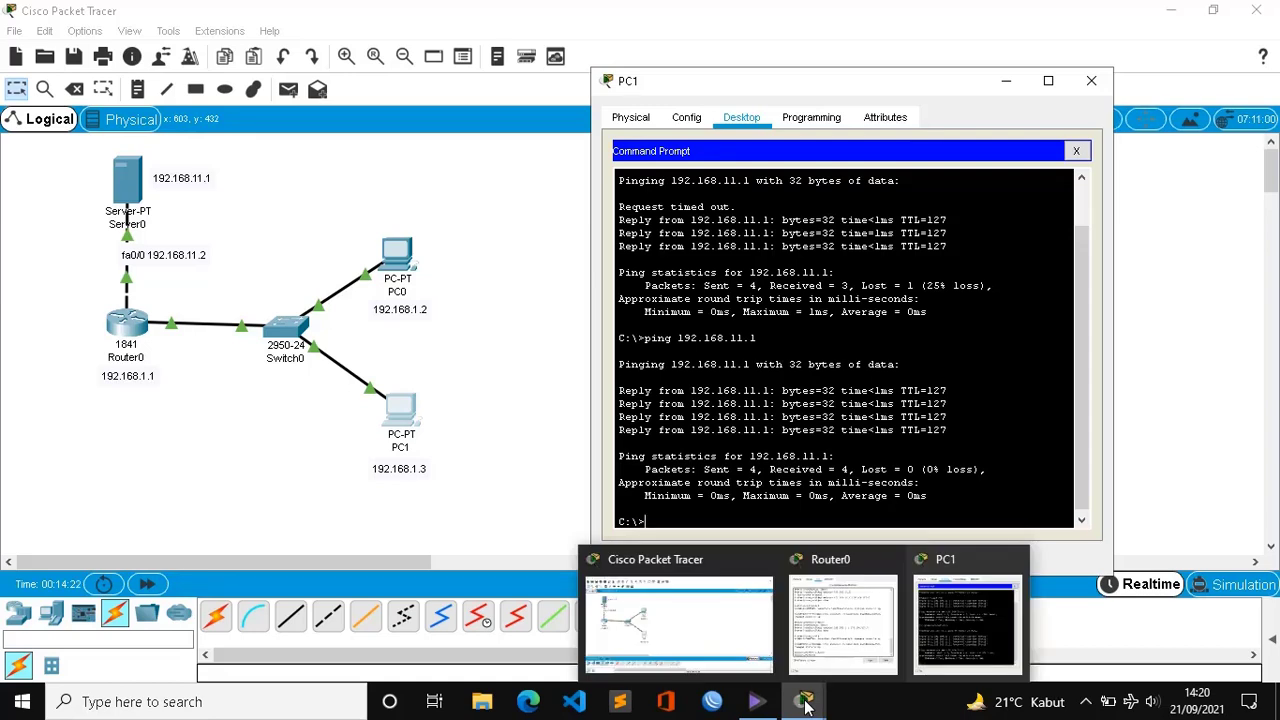
left_click(950, 633)
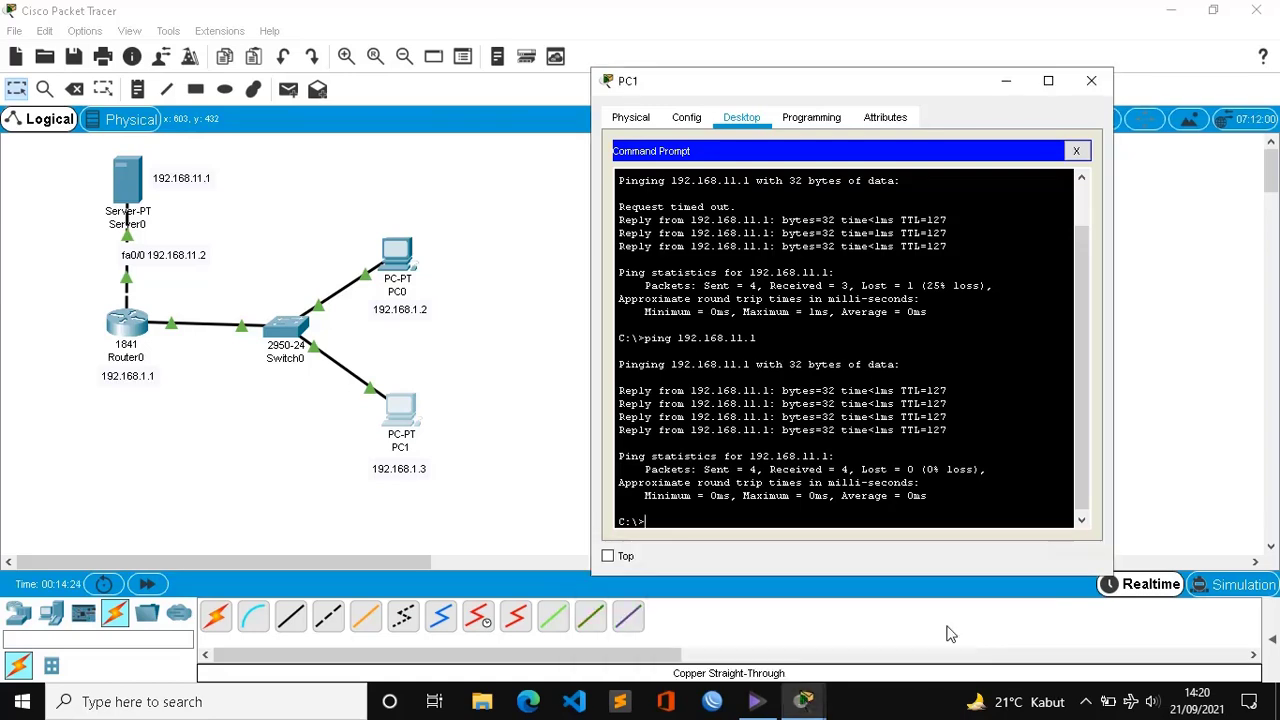
type("ping 192.168.1.1")
key("Return")
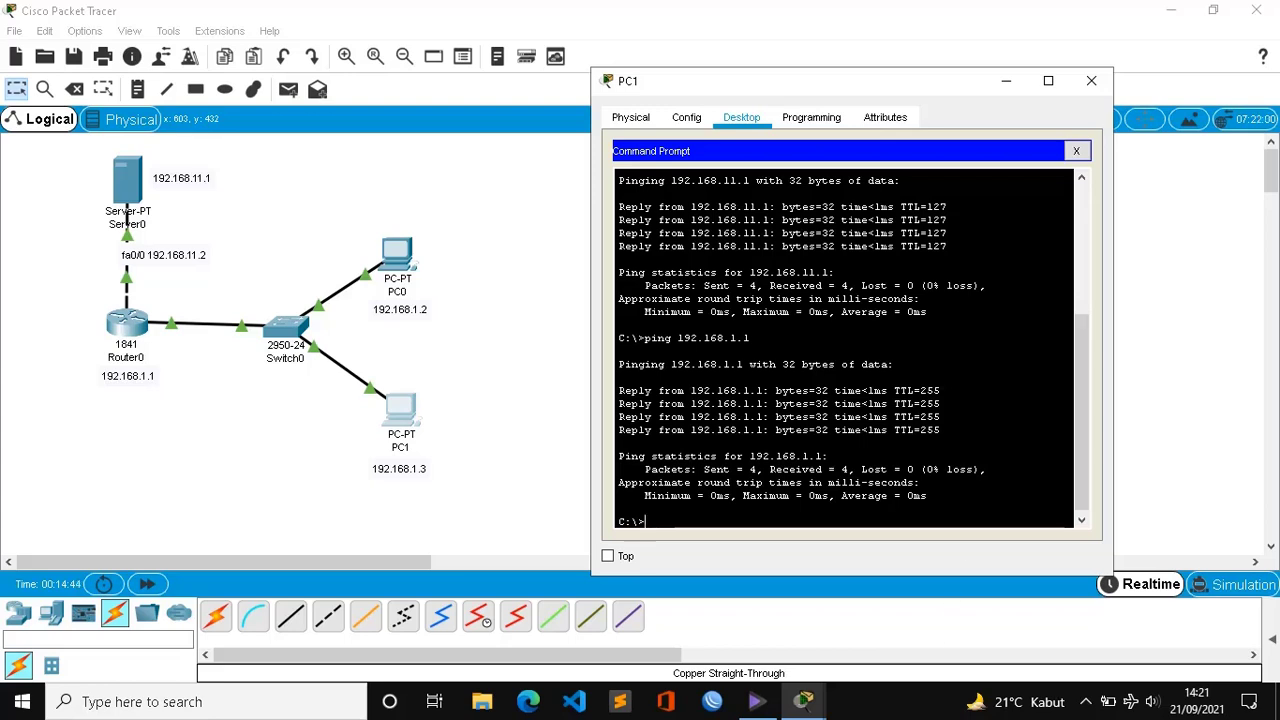
left_click(1091, 80)
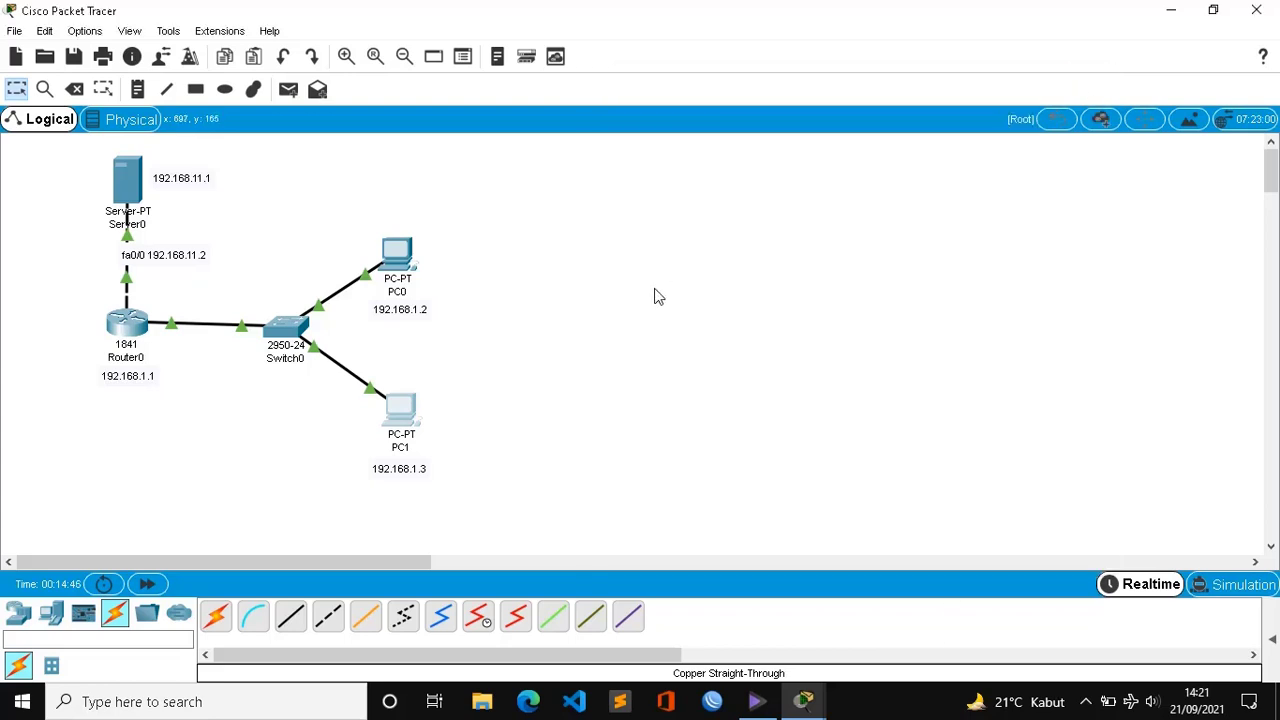
Step: Open PC0's Command Prompt and ping the server at 192.168.11.1
left_click(405, 257)
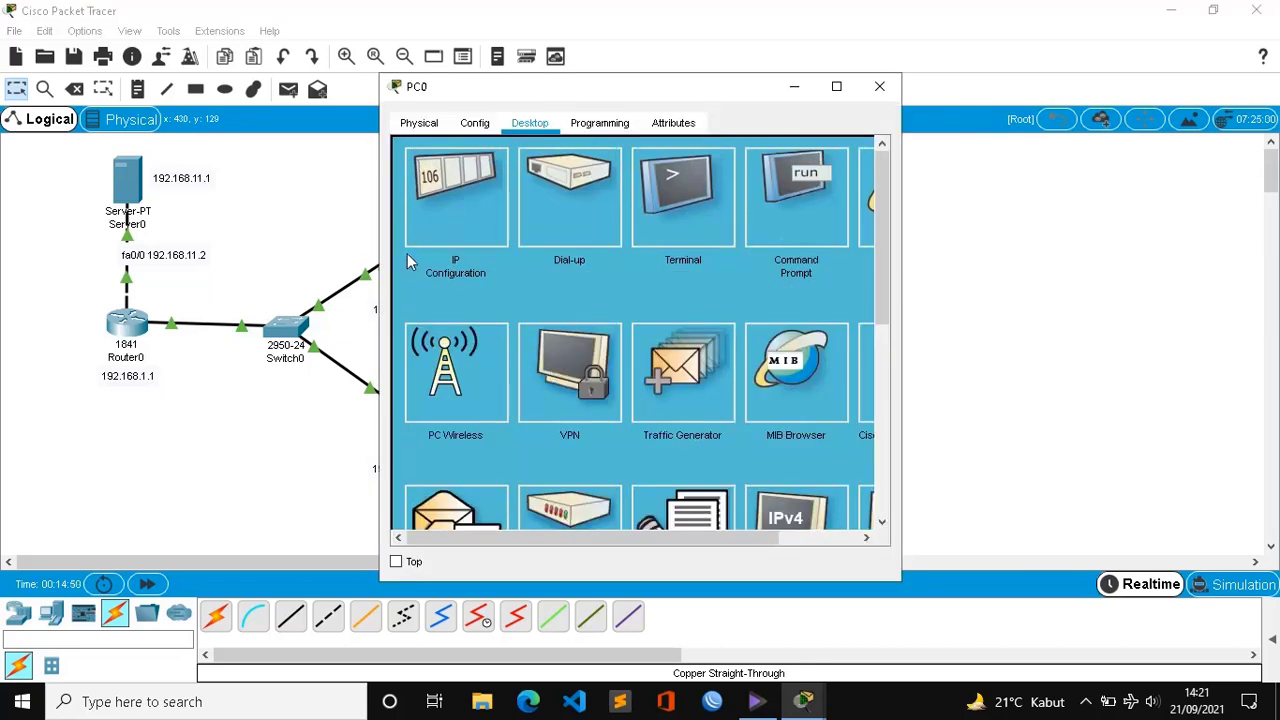
left_click(793, 216)
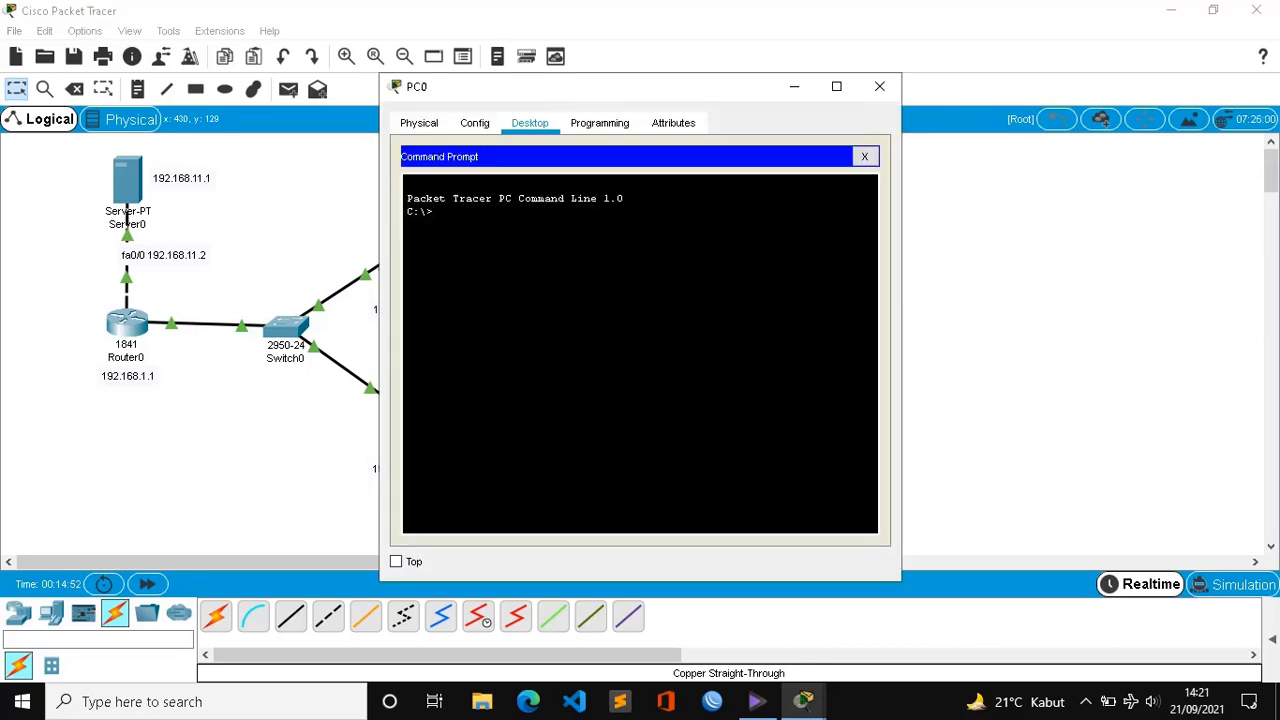
type("ping 192.168.11.1")
key("Return")
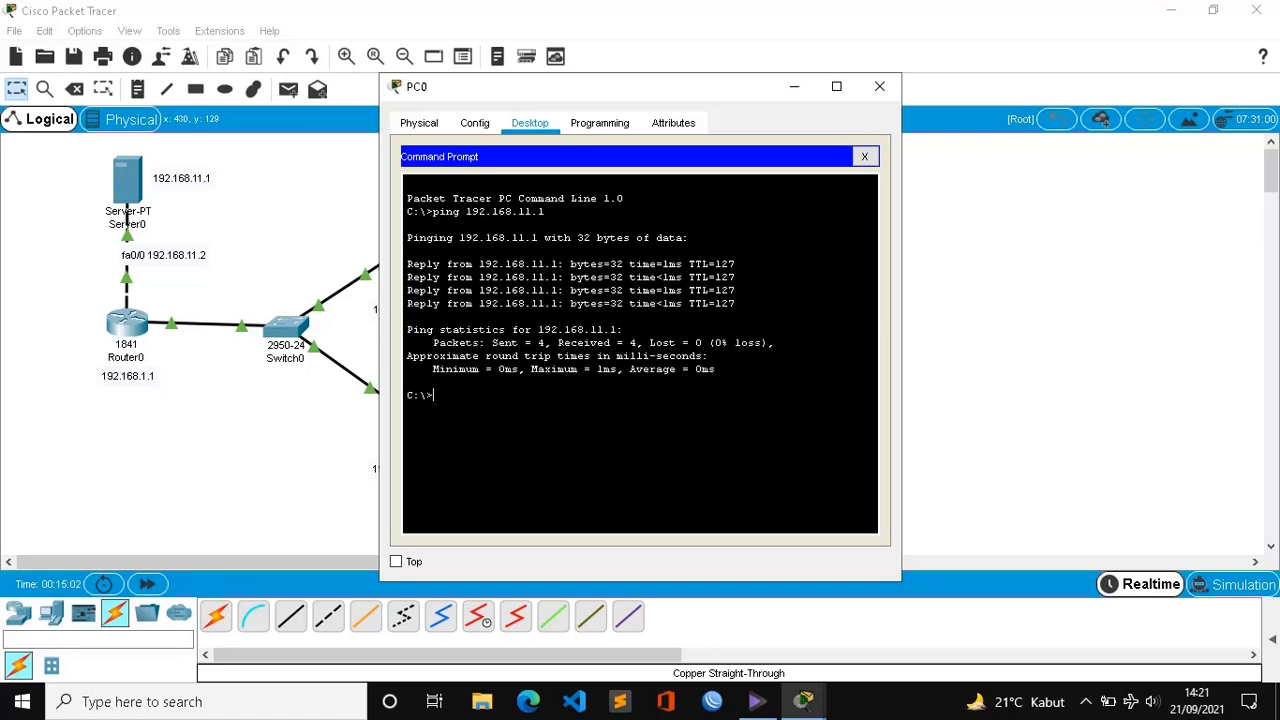
Step: Ping the router at 192.168.1.1 from PC0 and close PC0's window
key("Up")
key("BackSpace")
key("BackSpace")
key("BackSpace")
type(".1")
key("Return")
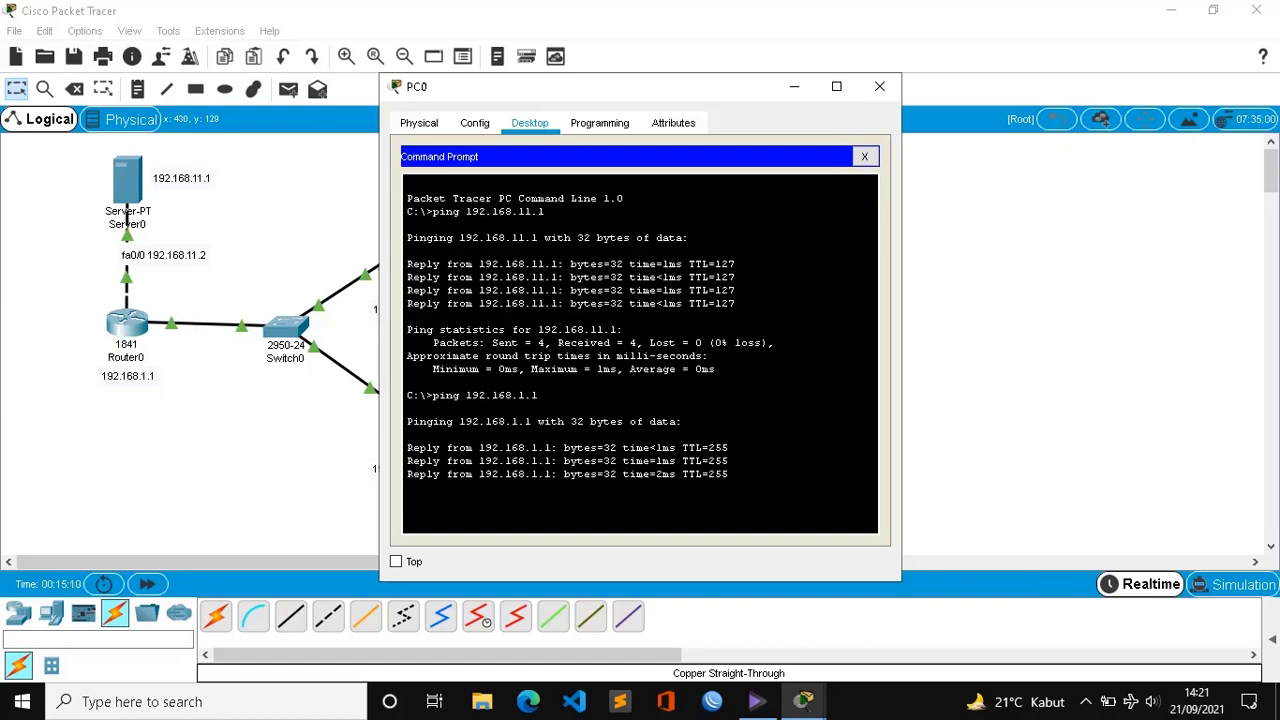
left_click(879, 92)
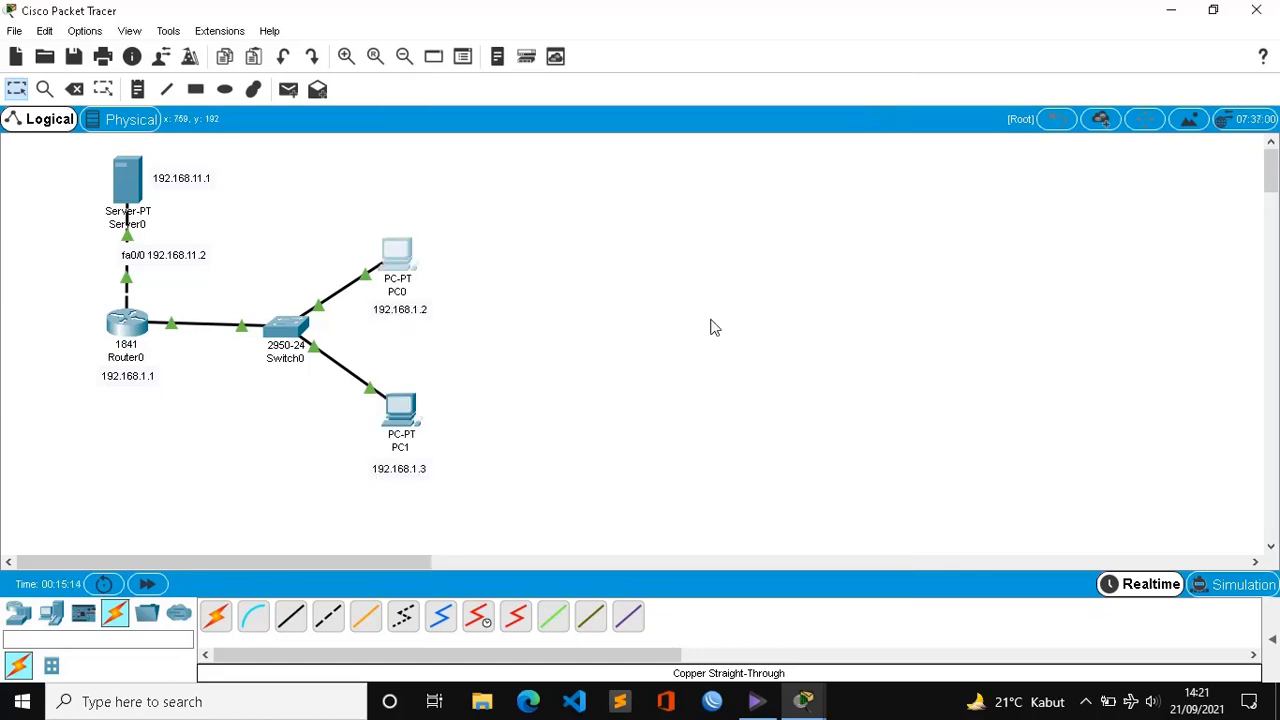
Step: In Router0's CLI, create access list 1 that denies host 192.168.1.3 and permits any other source
left_click_drag(400, 262, 410, 262)
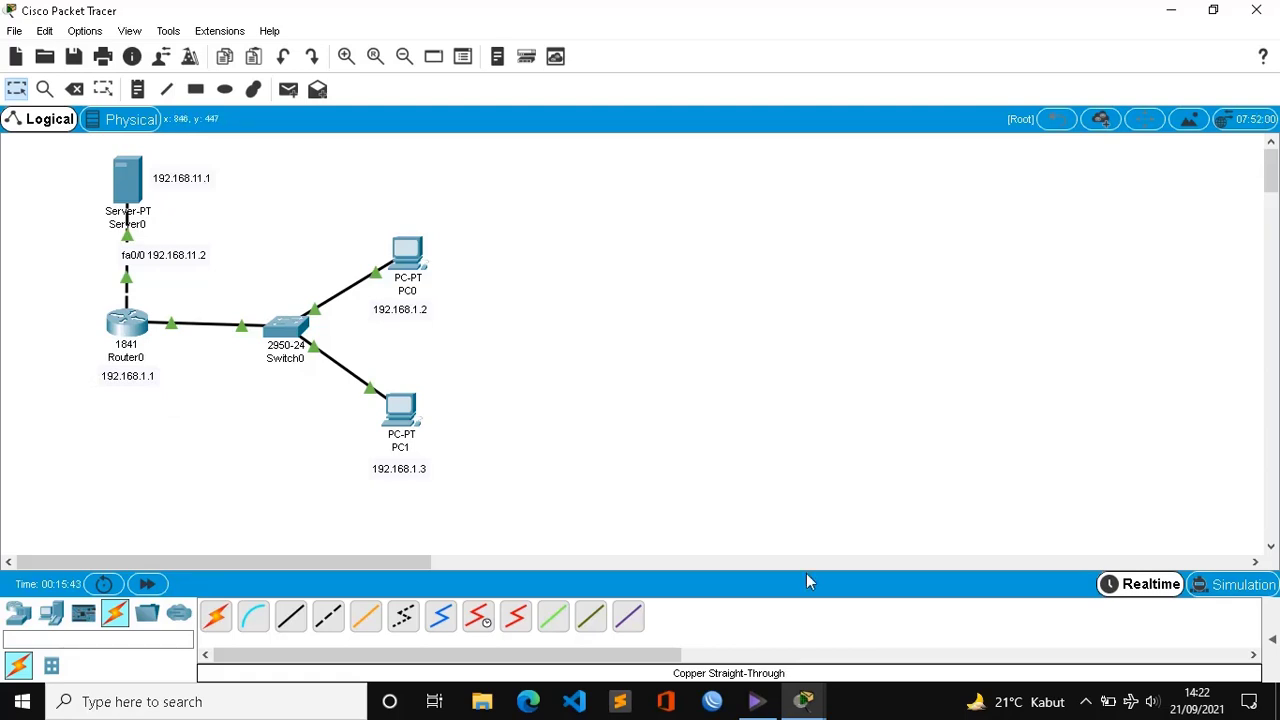
mouse_move(810, 701)
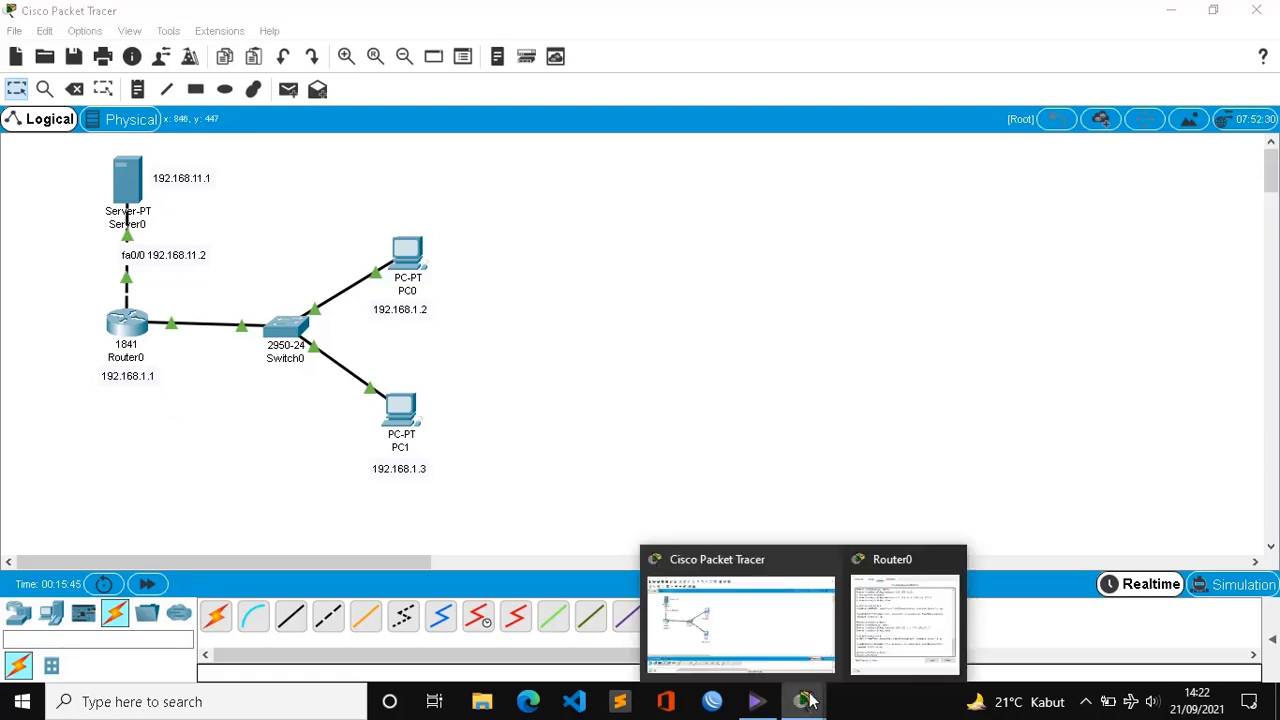
left_click(905, 630)
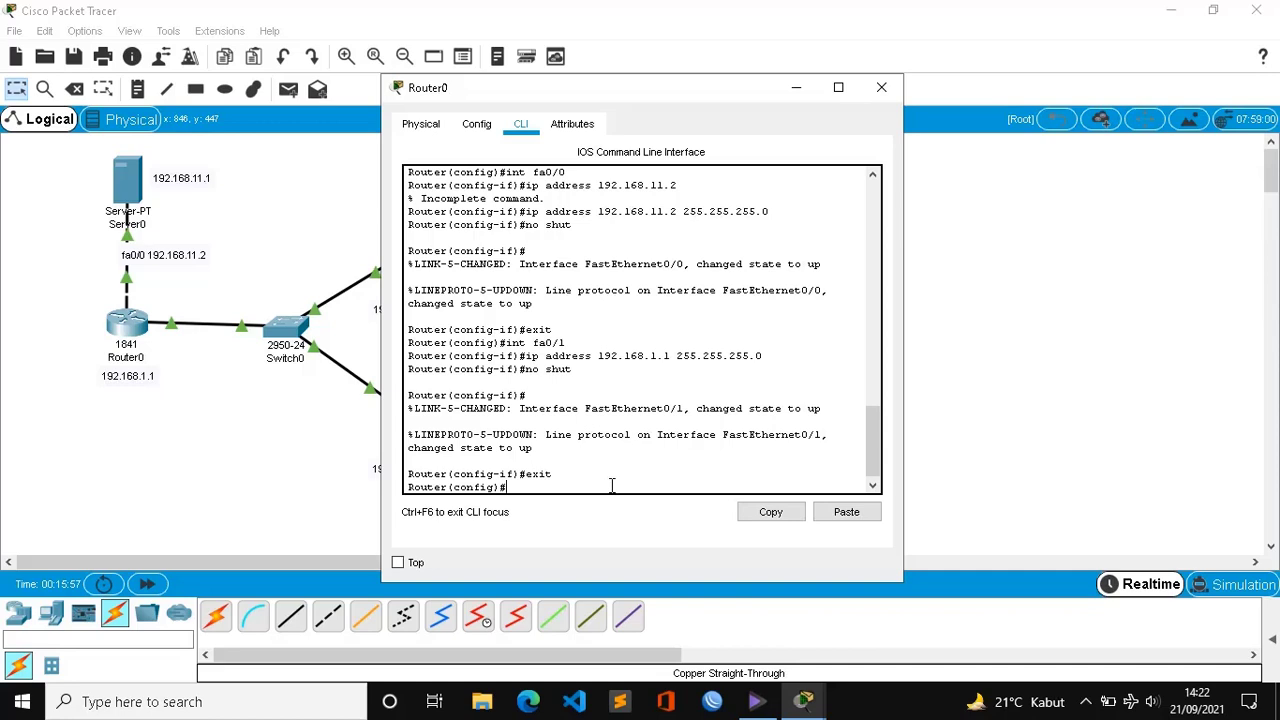
type("access-list 1 deny host")
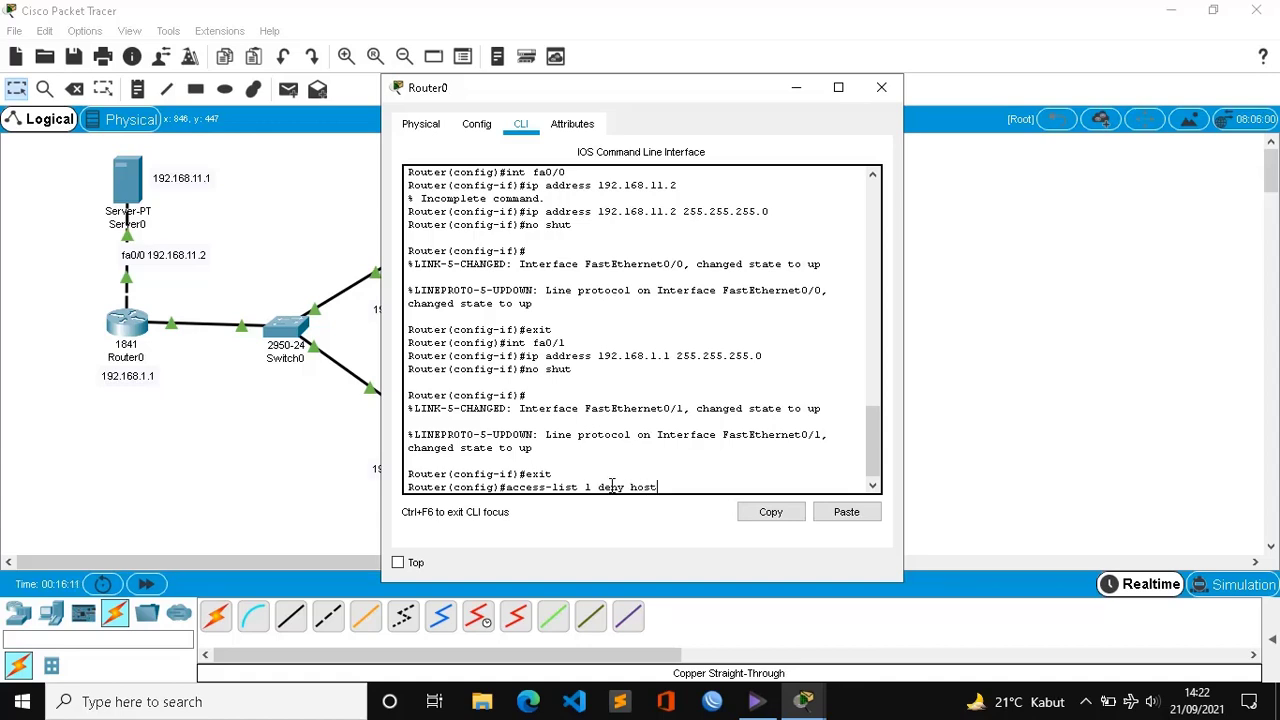
left_click_drag(591, 92, 858, 87)
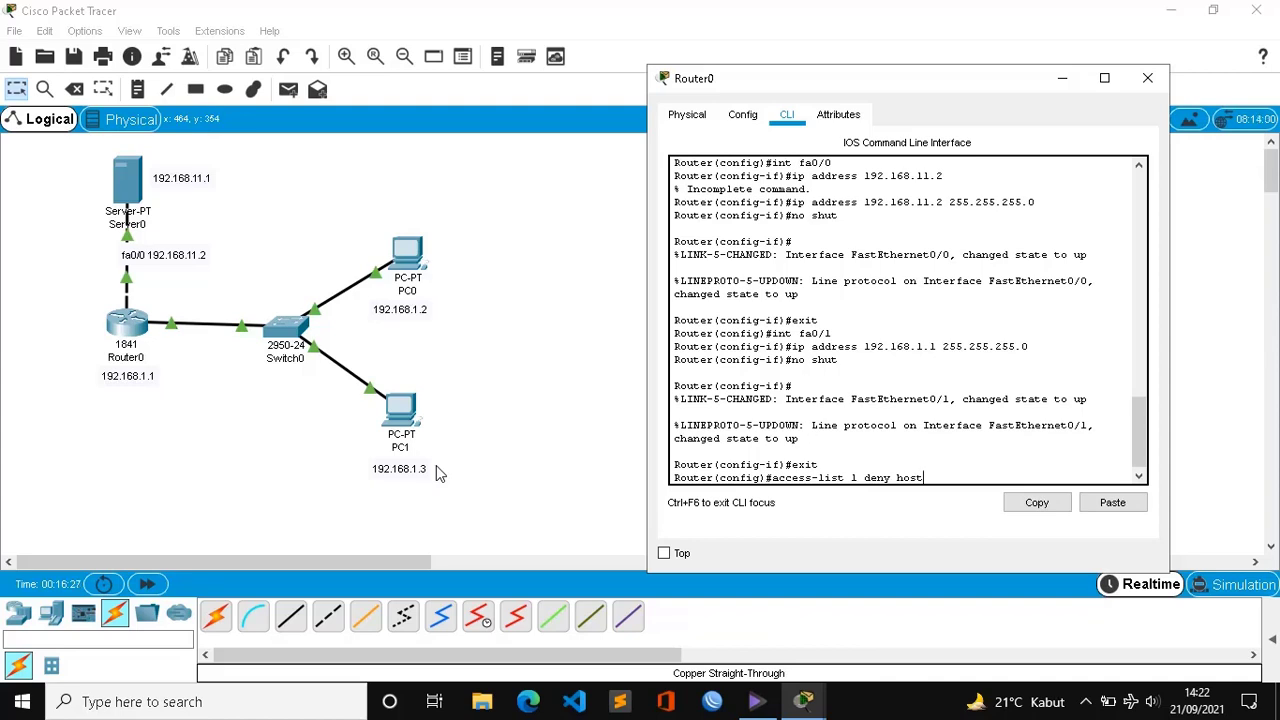
type("192.168.1.3")
key("Return")
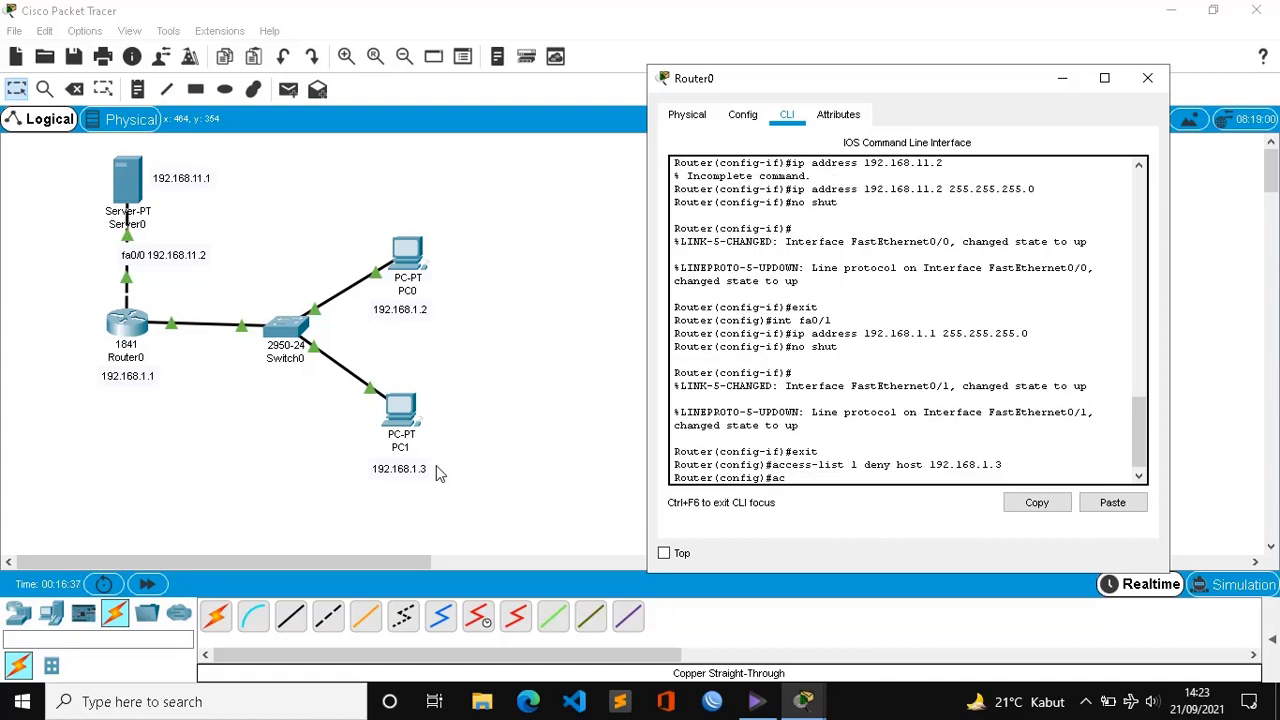
type("cess-list 1 permit any")
key("Return")
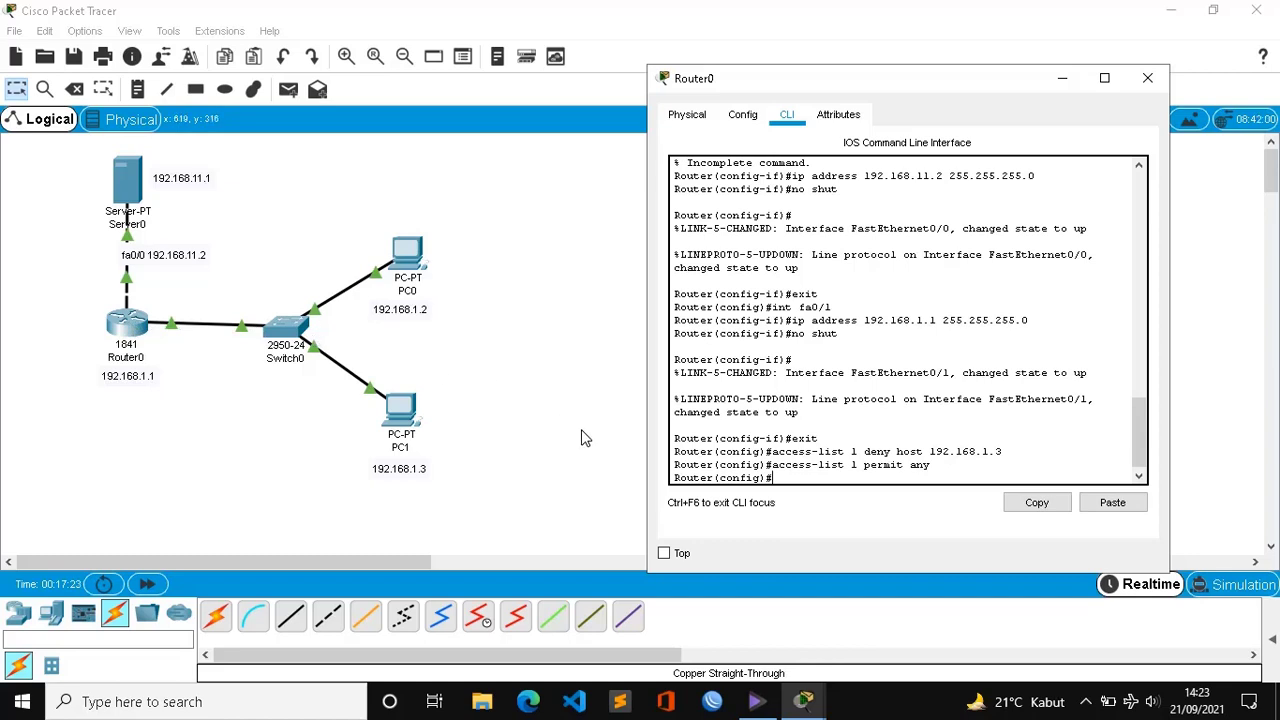
Step: Apply access list 1 inbound on Router0's interface fa0/1, exit interface configuration and minimize the router window
type("int fa0/1")
key("Return")
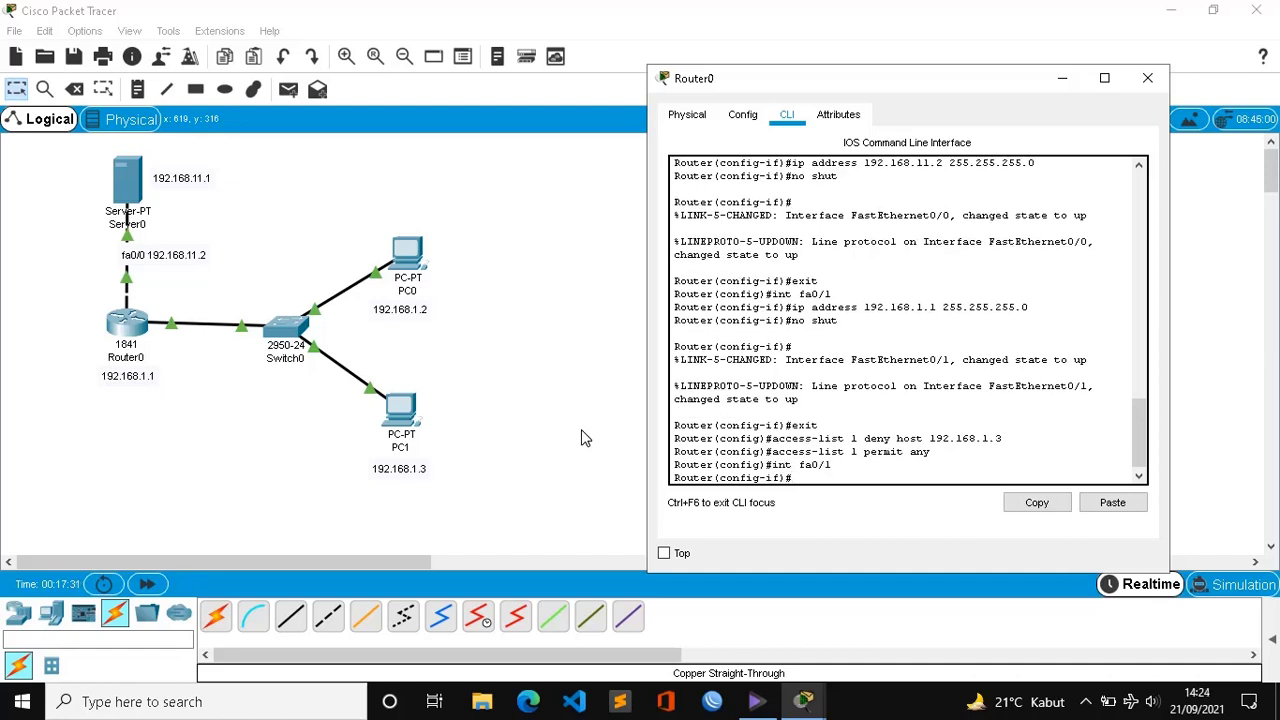
type("ip access-group 1 in")
key("Return")
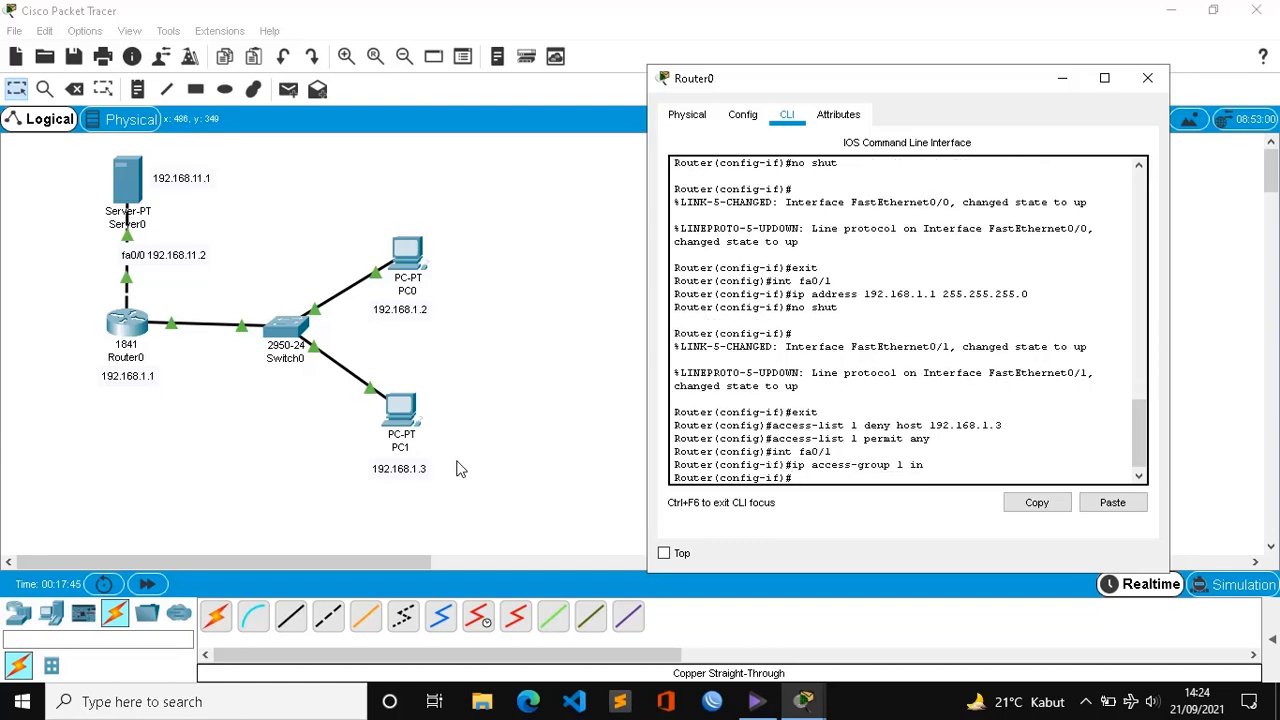
type("exit")
key("Return")
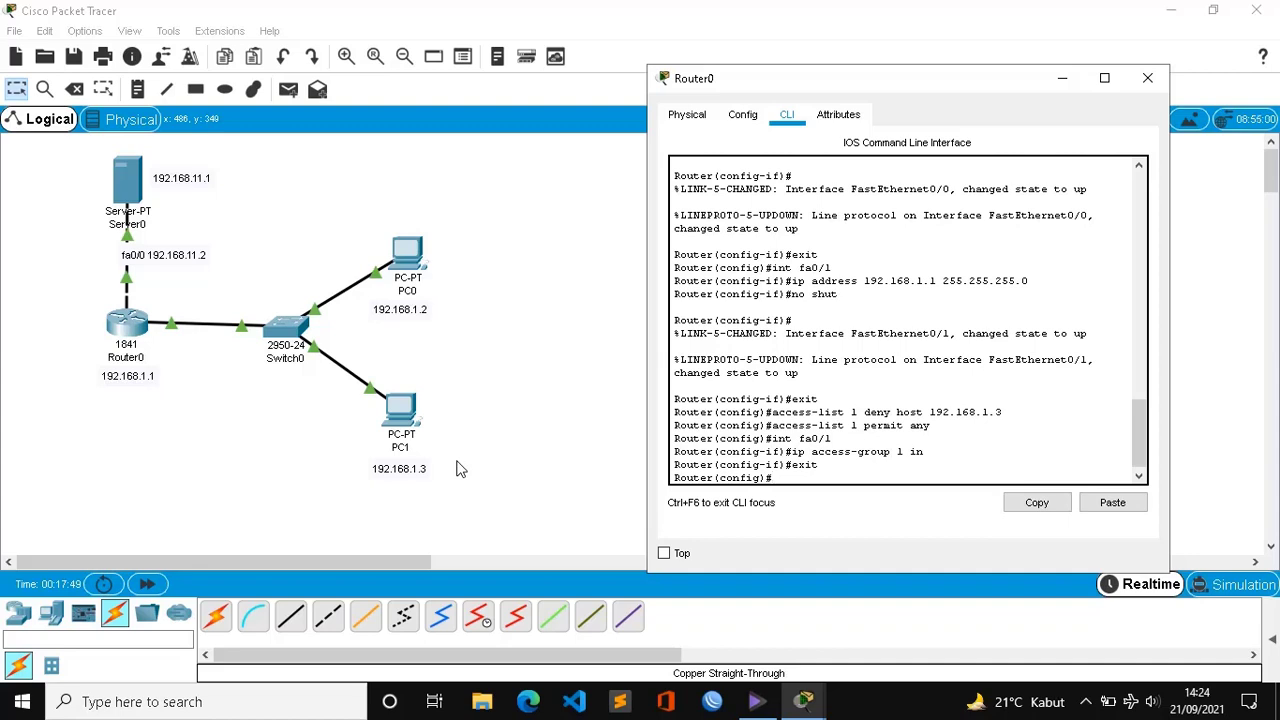
left_click(1062, 79)
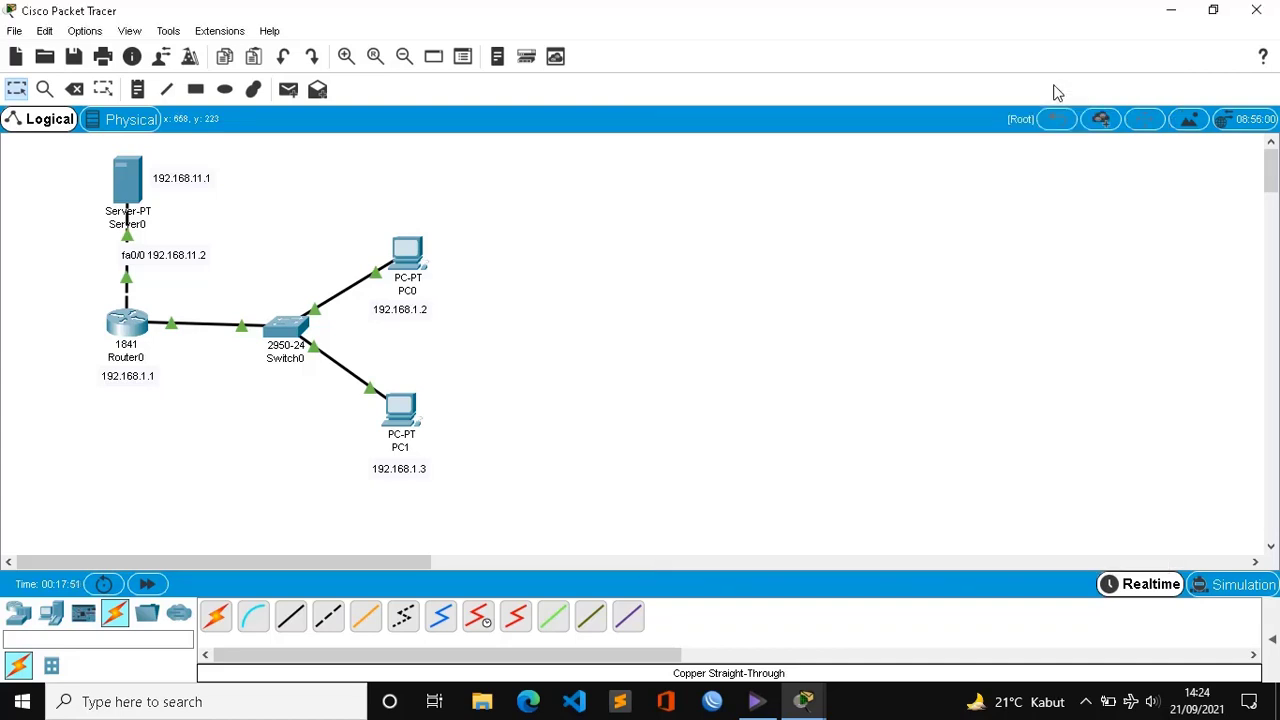
Step: Draw an unfilled rectangle with a red #ff0000 outline around PC1 and its IP address label
left_click(140, 92)
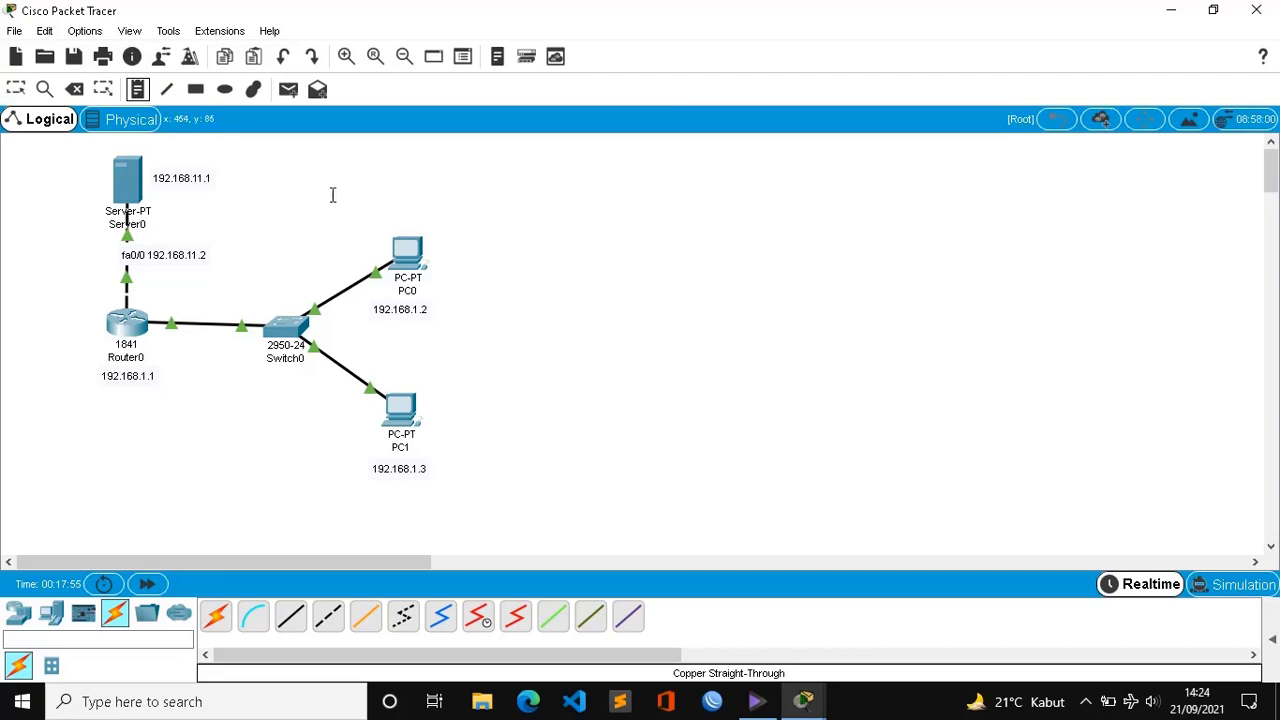
left_click(197, 90)
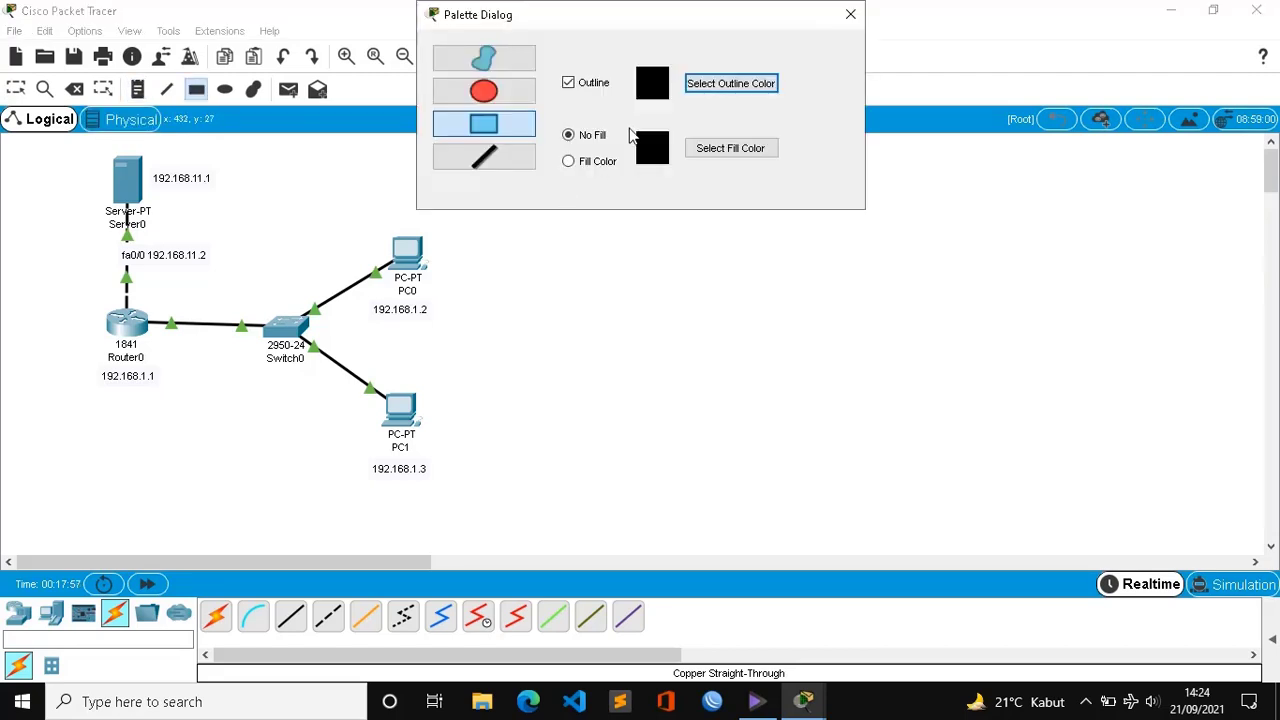
left_click(720, 90)
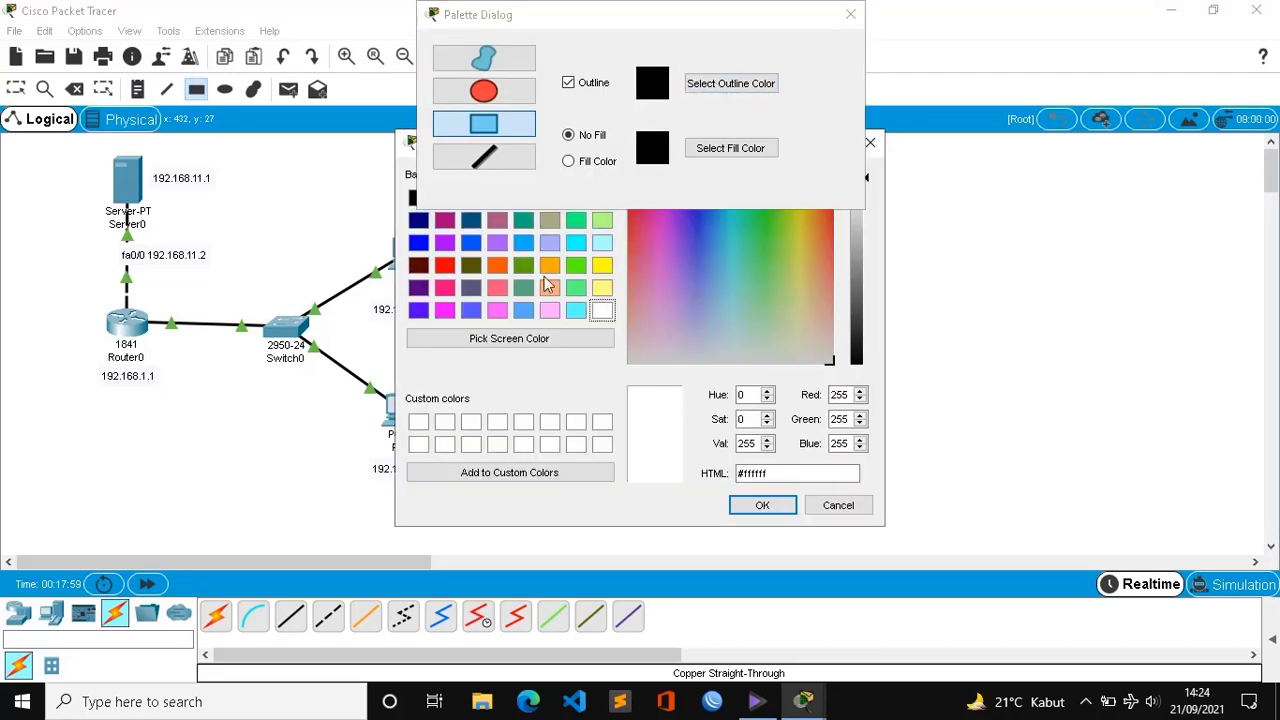
left_click(444, 264)
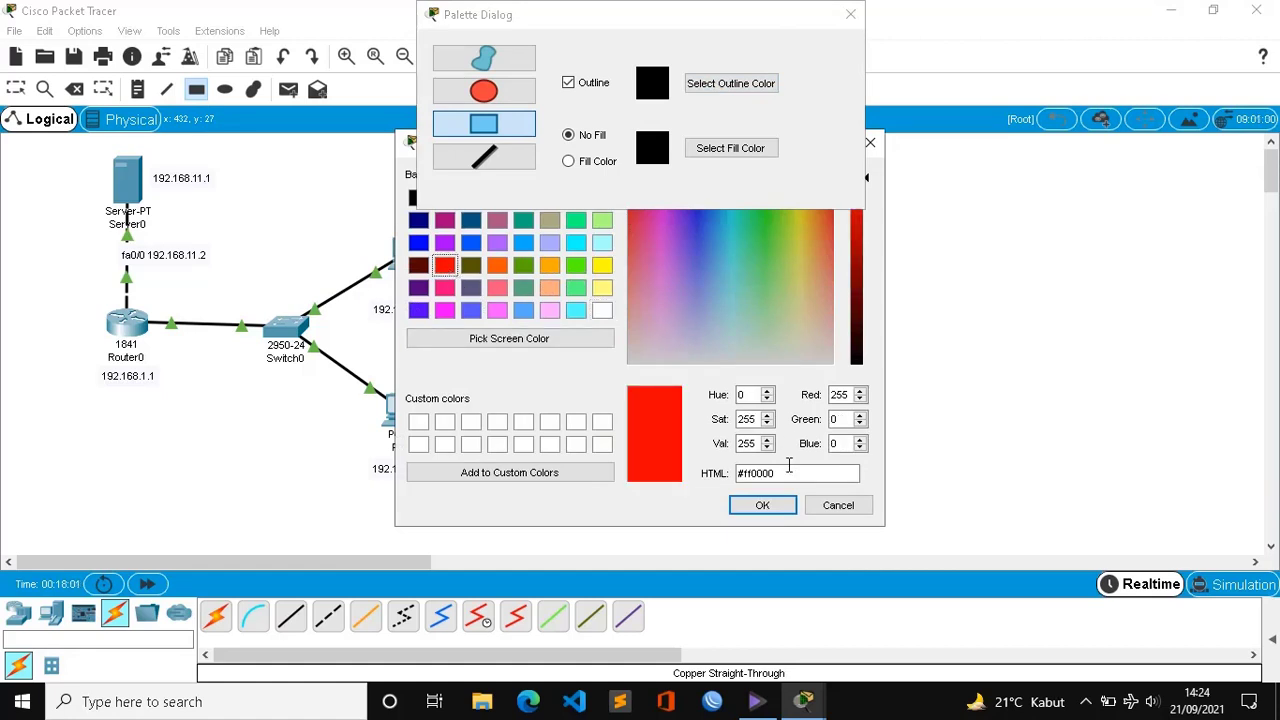
left_click(762, 505)
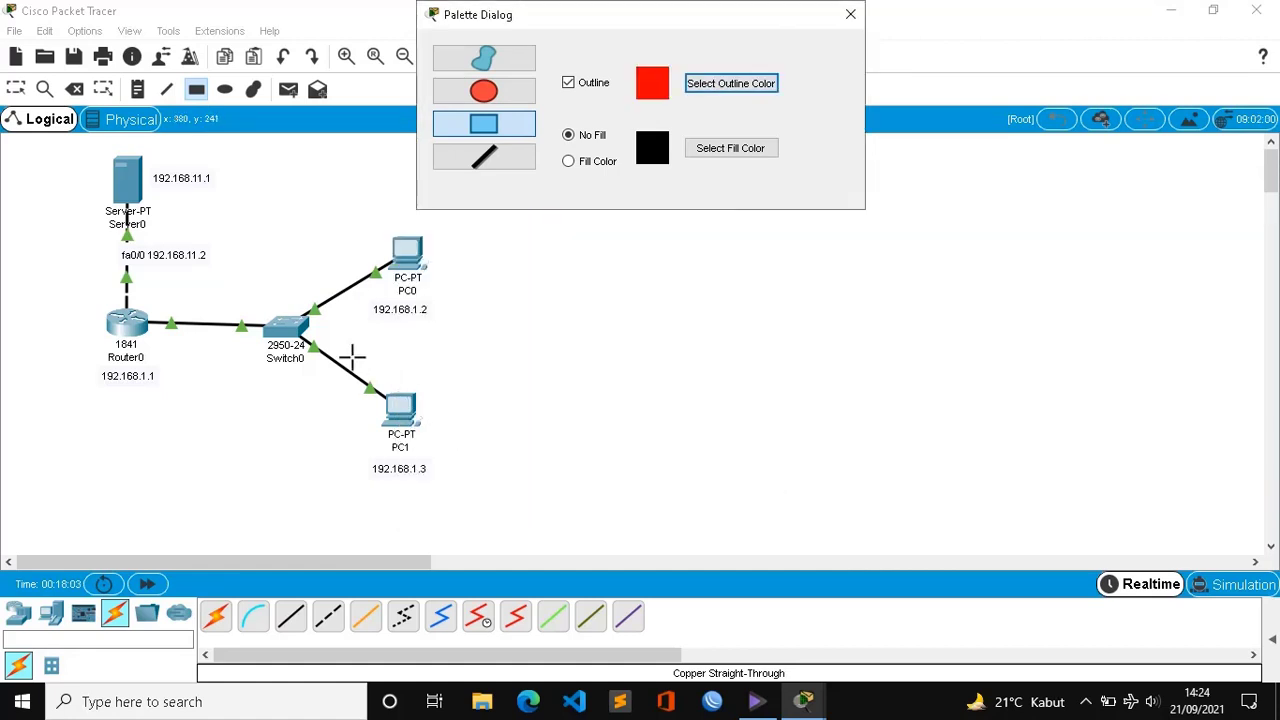
mouse_move(348, 354)
left_mouse_down()
mouse_move(409, 503)
mouse_move(500, 491)
mouse_move(534, 504)
left_mouse_up()
left_click(850, 14)
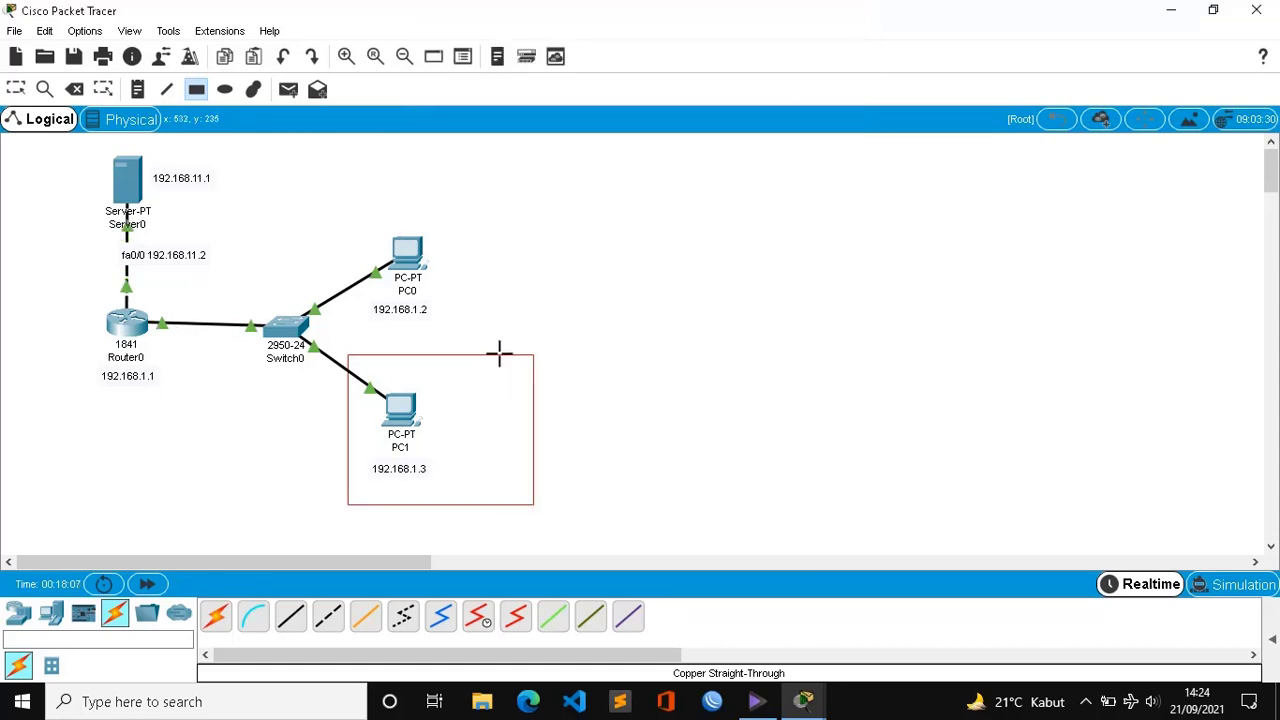
left_click(15, 90)
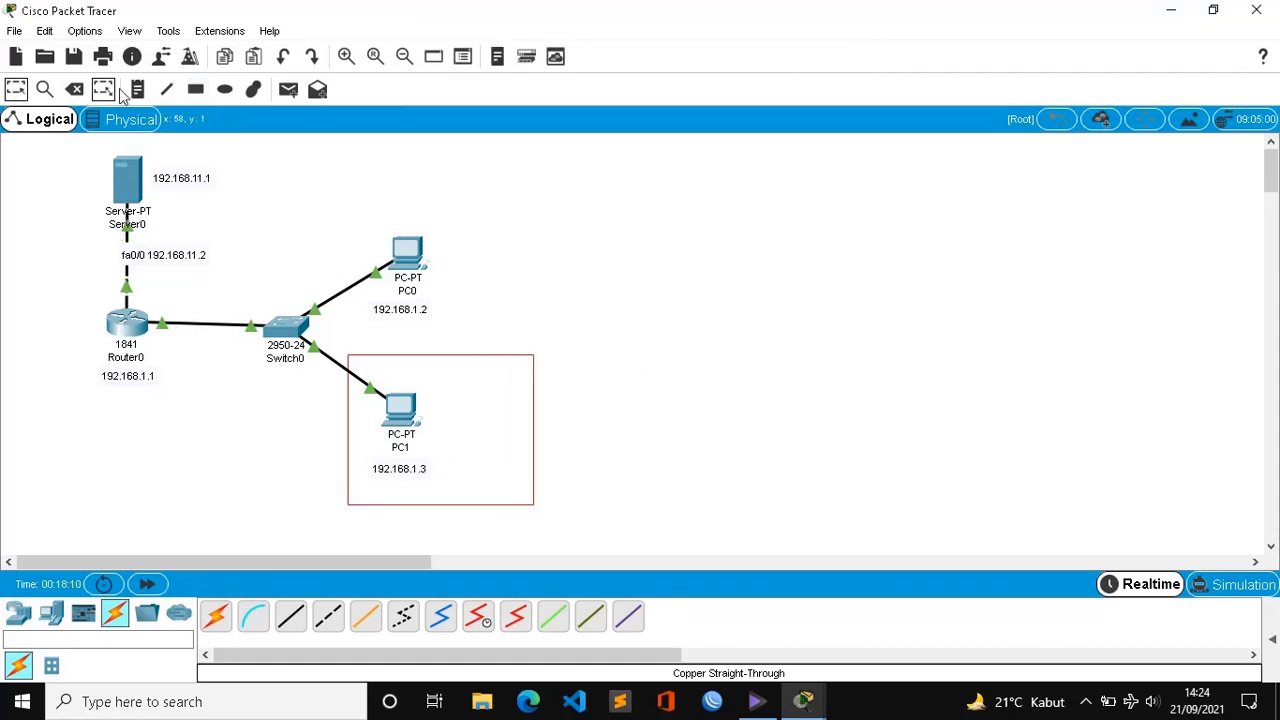
Step: Add the note "Terblokir" and place it directly beneath PC1's IP address label inside the red rectangle
double_click(379, 480)
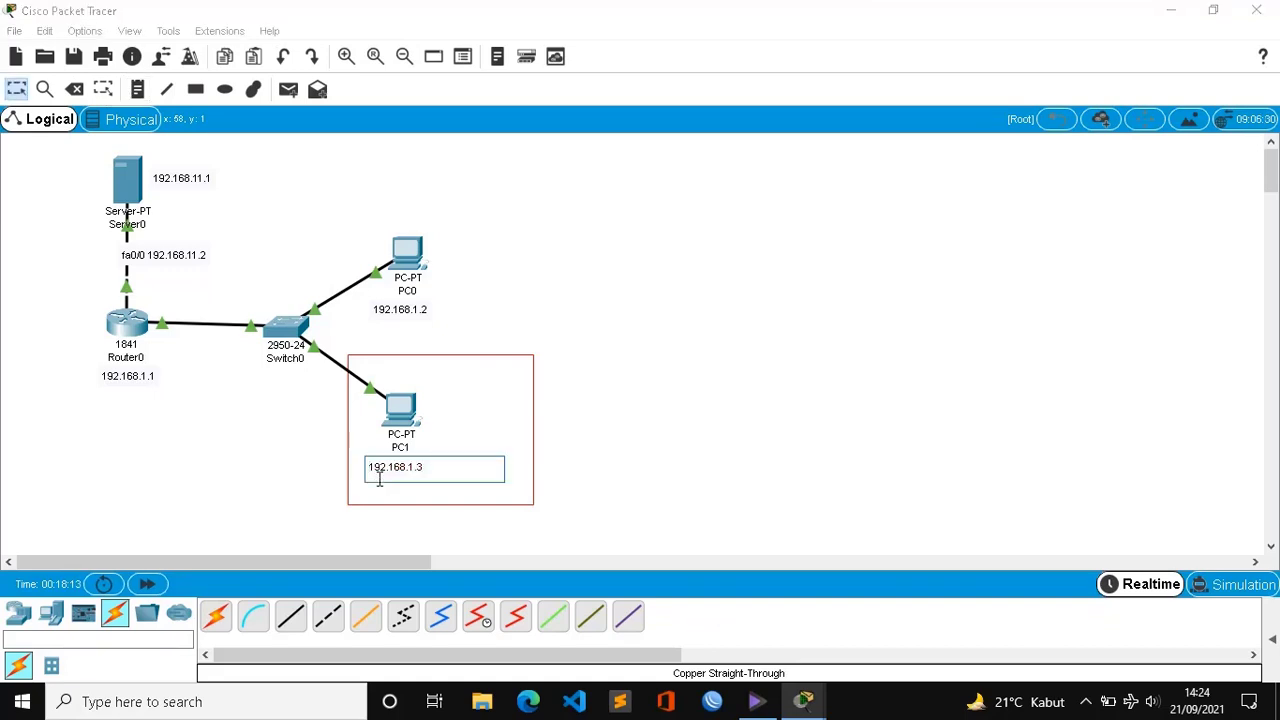
double_click(380, 494)
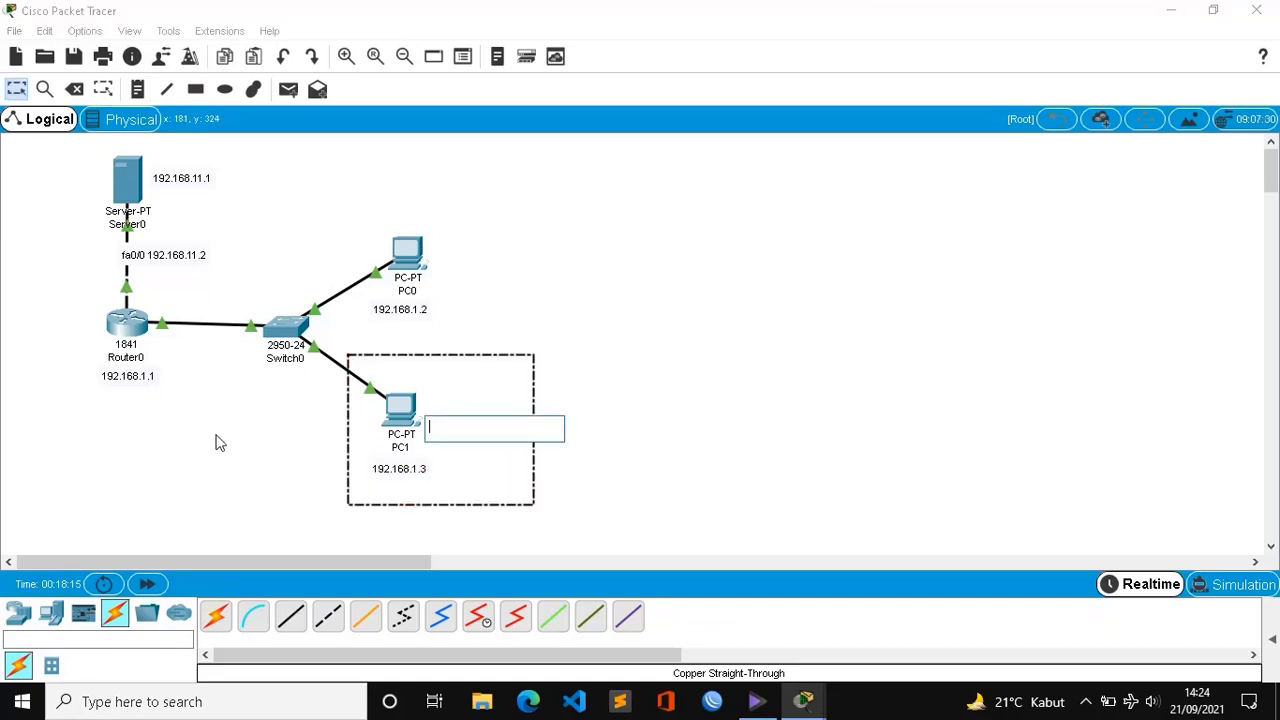
type("Terblokir")
left_click(288, 423)
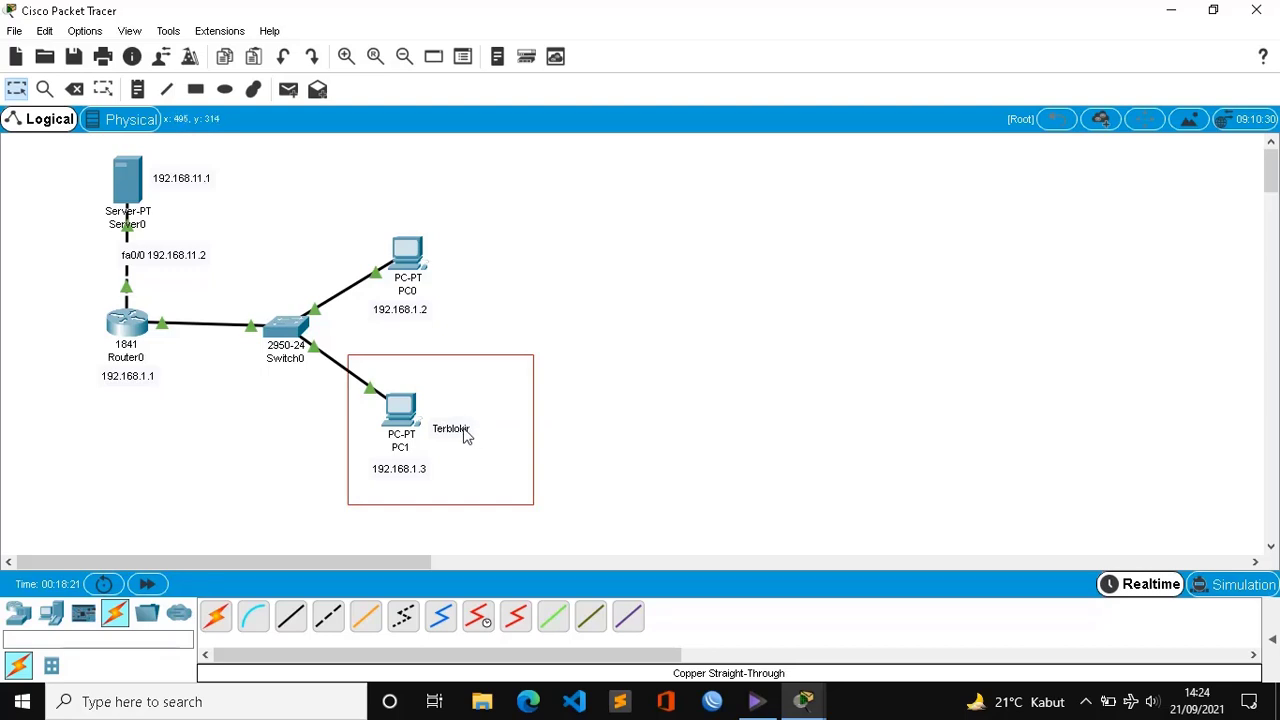
left_click_drag(463, 435, 412, 490)
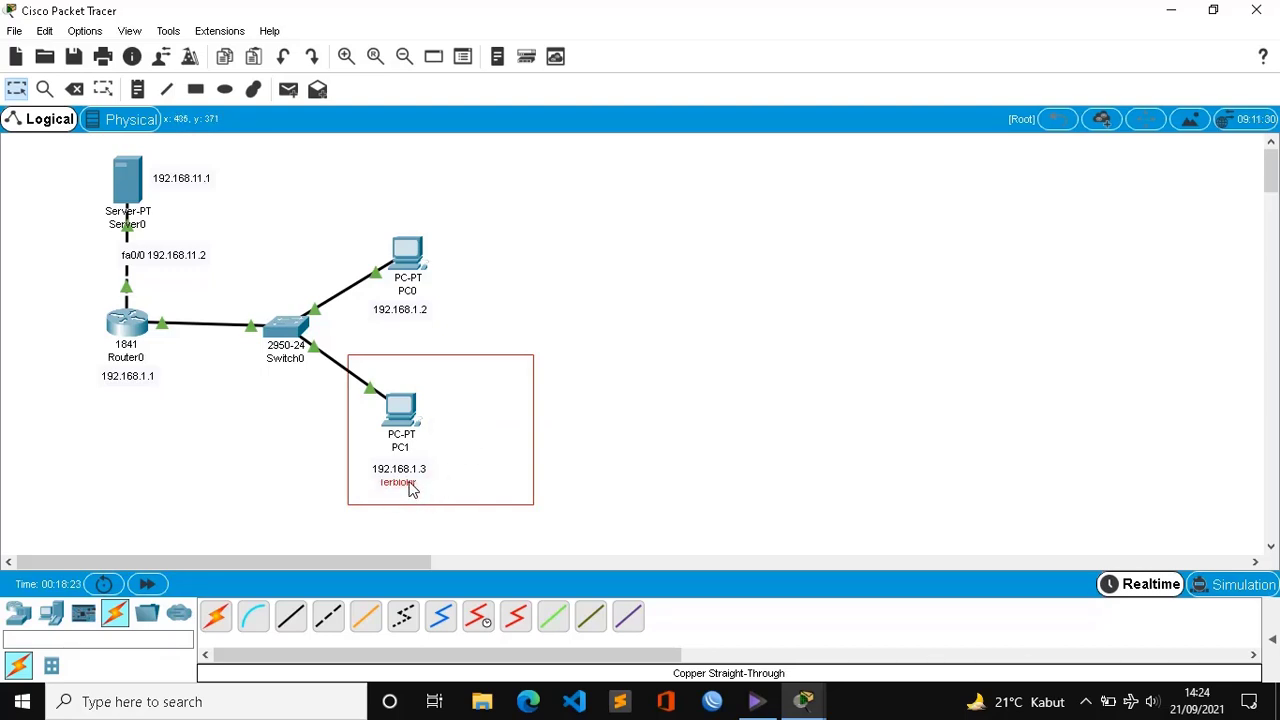
left_click(798, 410)
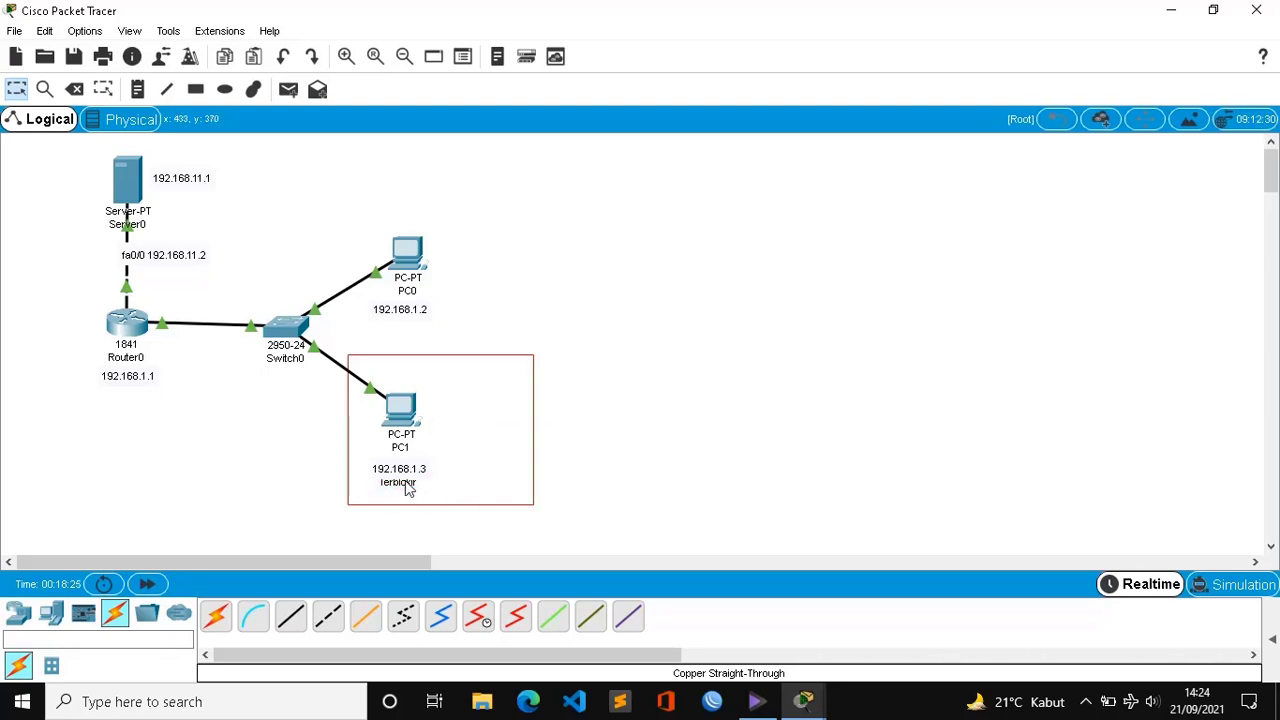
left_click_drag(410, 488, 407, 495)
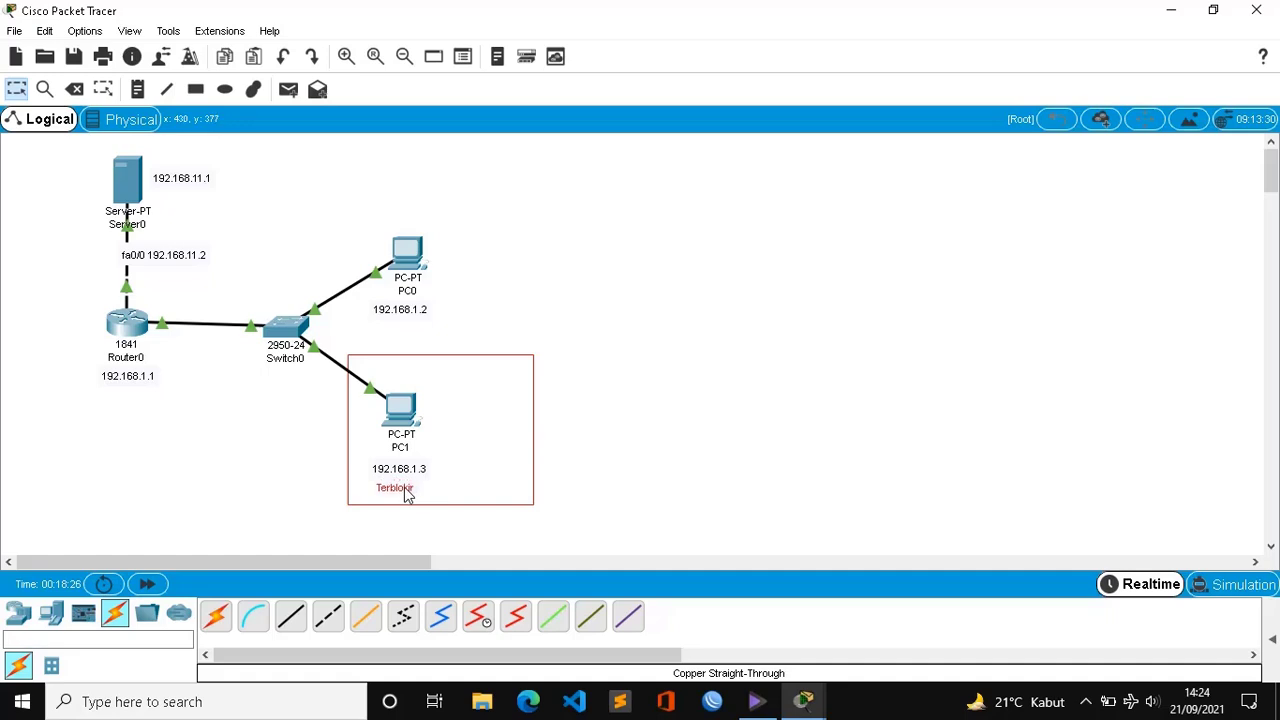
left_click(683, 458)
Step: Open PC1's Command Prompt, ping the server at 192.168.11.1 and compare the replies with those of the earlier ping
left_click(410, 410)
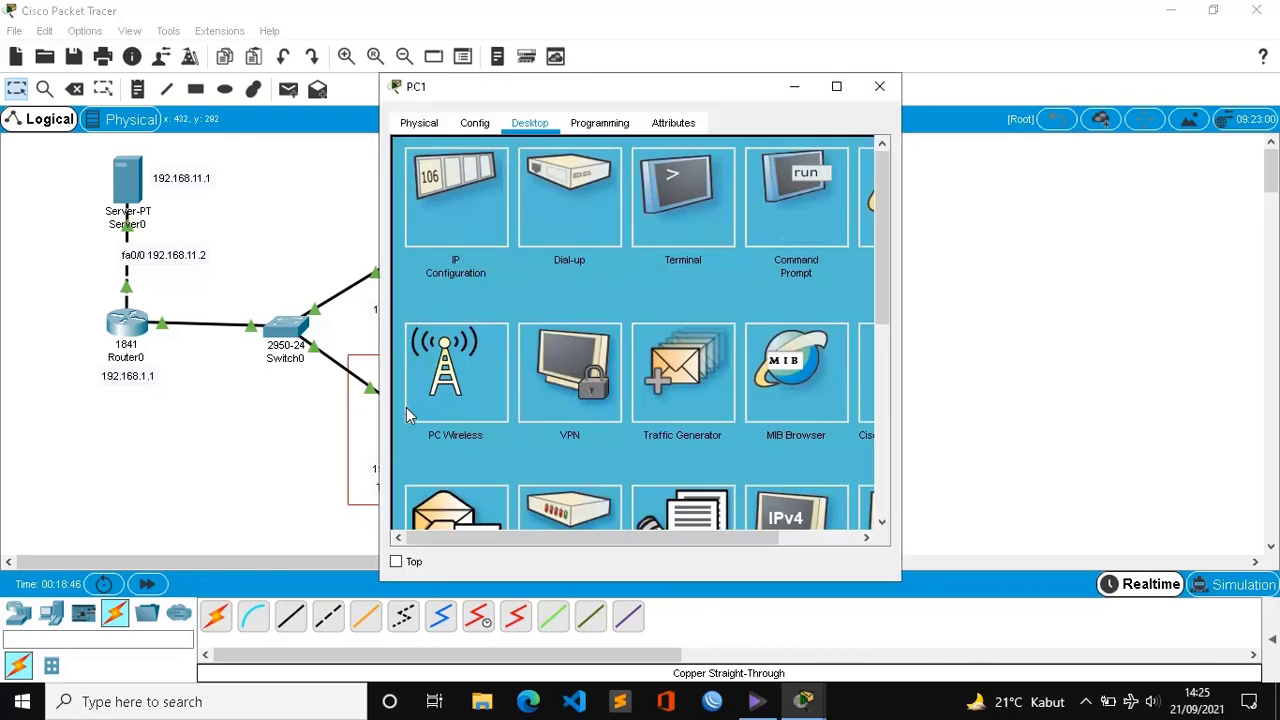
left_click(784, 224)
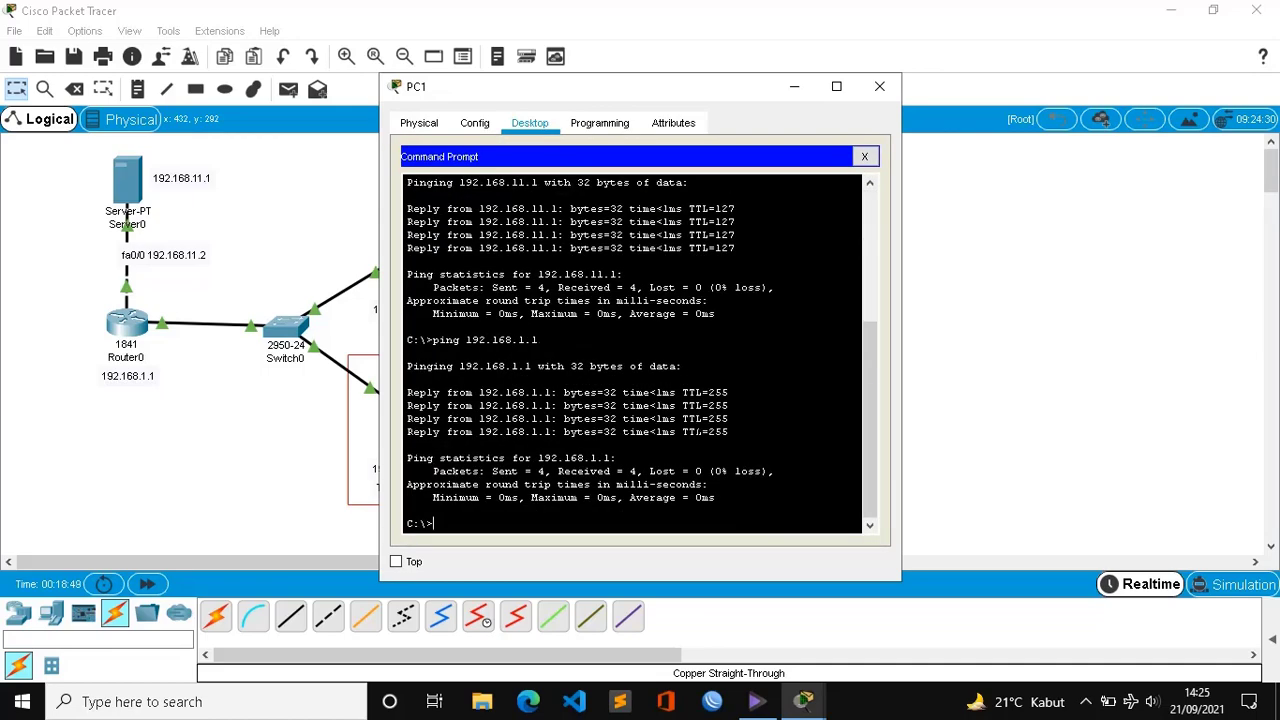
type("ping")
type("192.168.11.1")
key("Return")
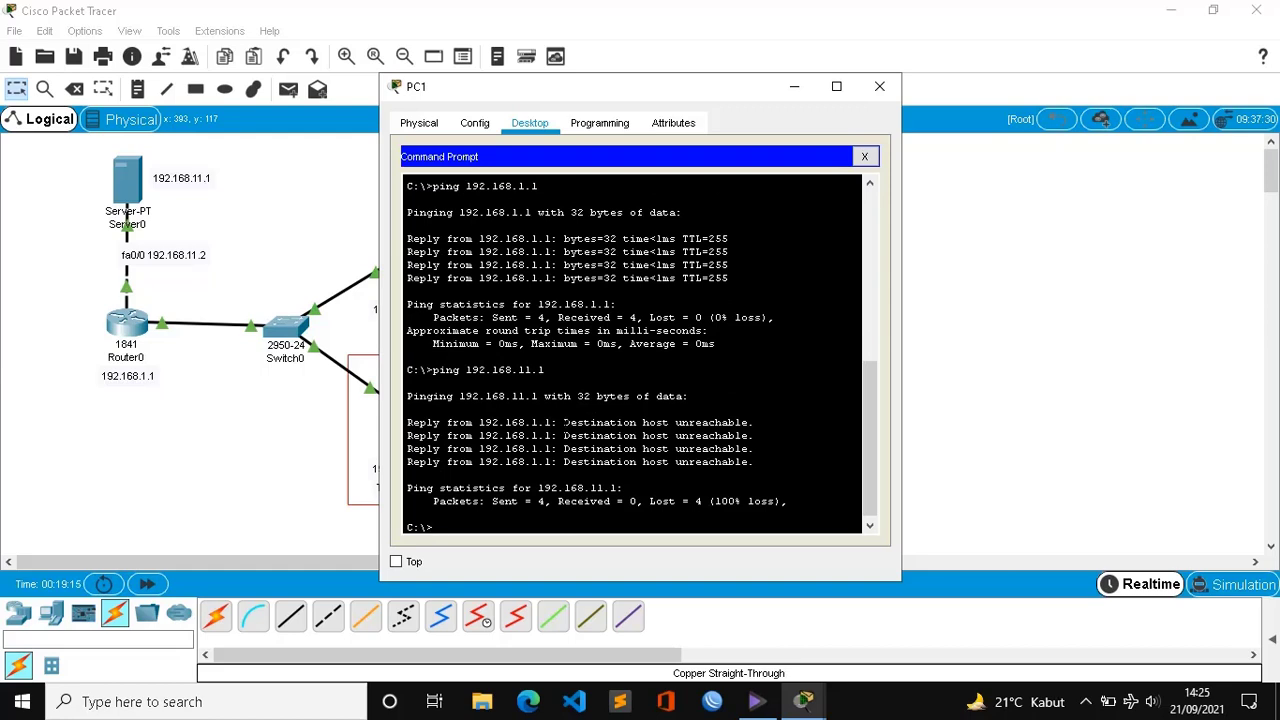
left_click_drag(564, 423, 754, 423)
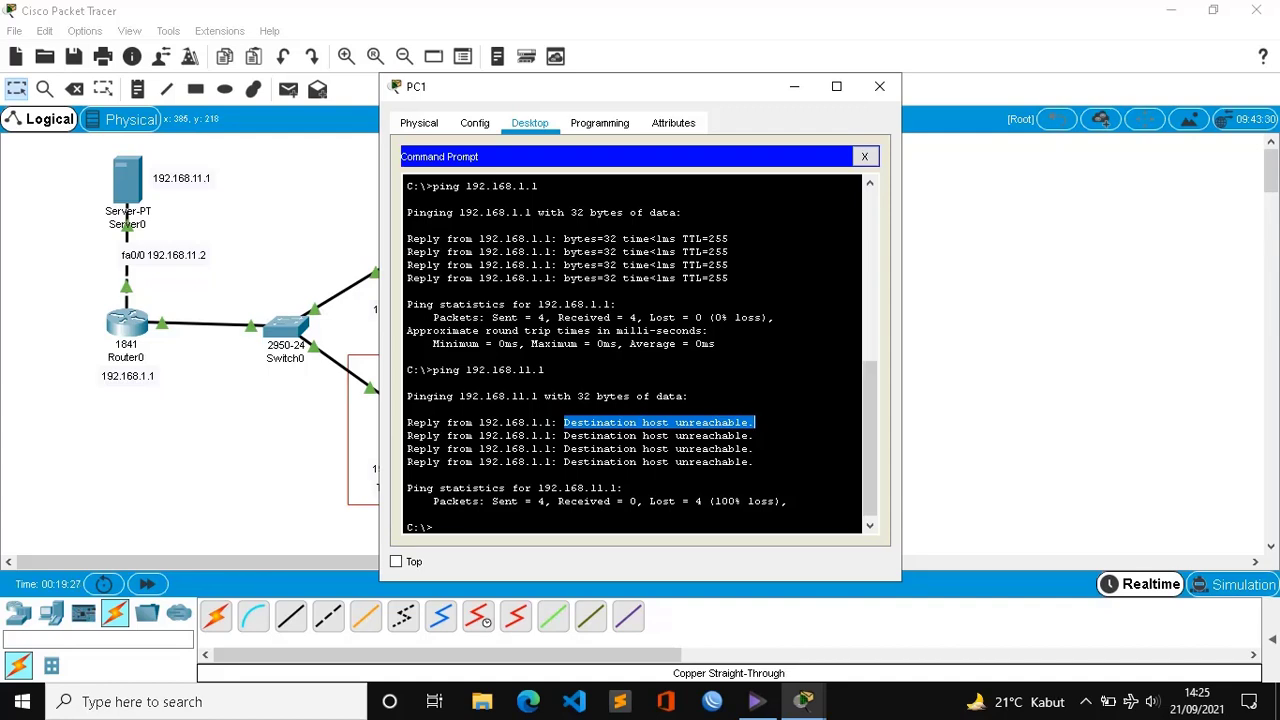
left_click_drag(681, 238, 729, 278)
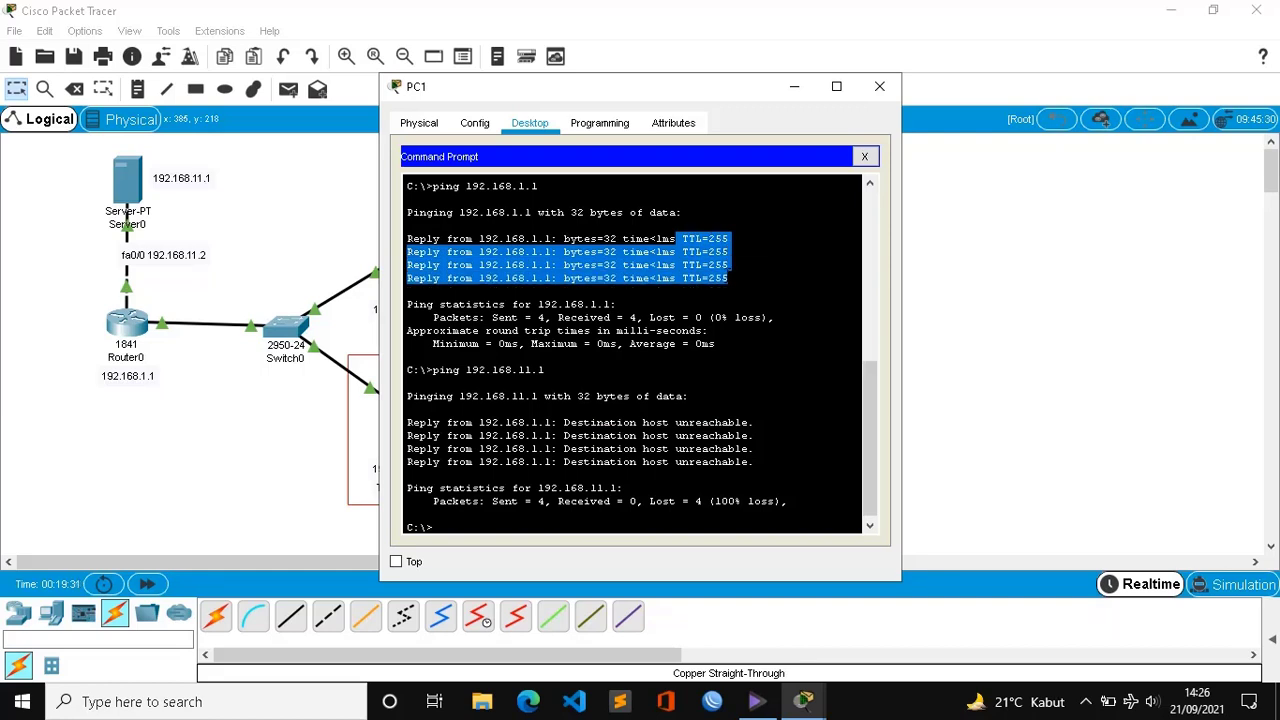
left_click(729, 278)
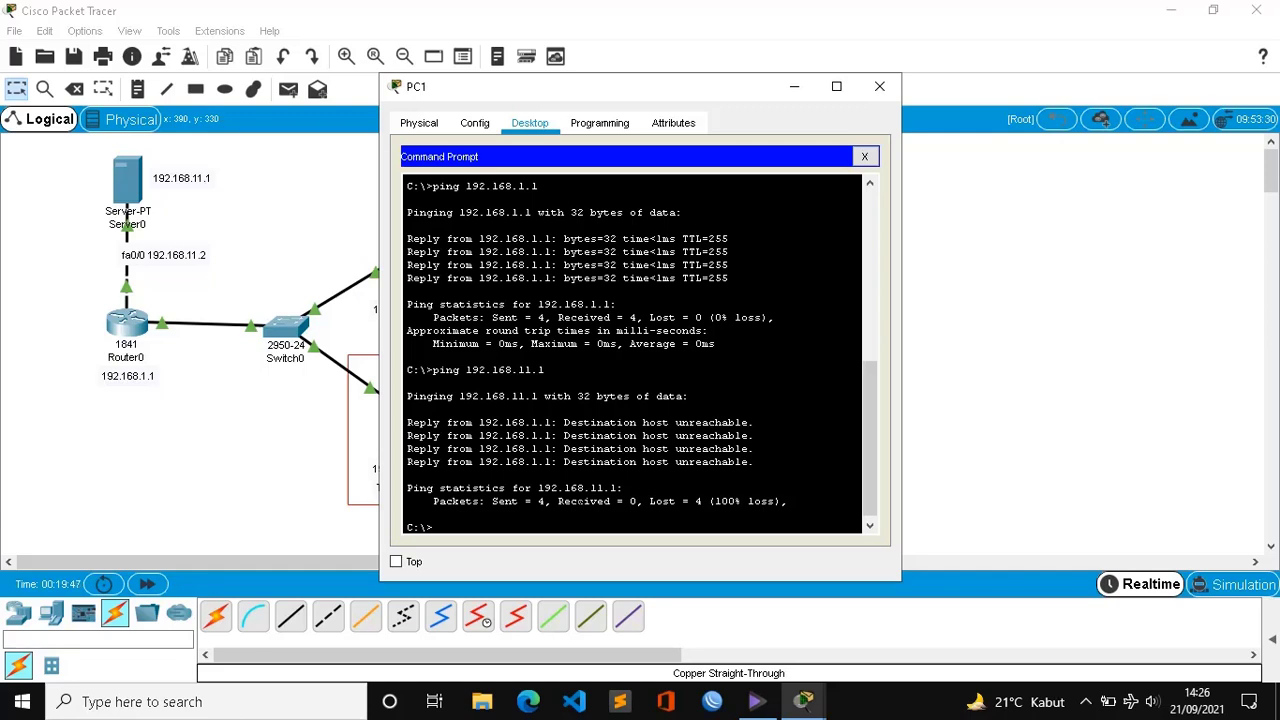
Step: Ping the router at 192.168.1.1 from PC1, check the replies and close PC1's window
type("ping 192.168.1.1")
key("Return")
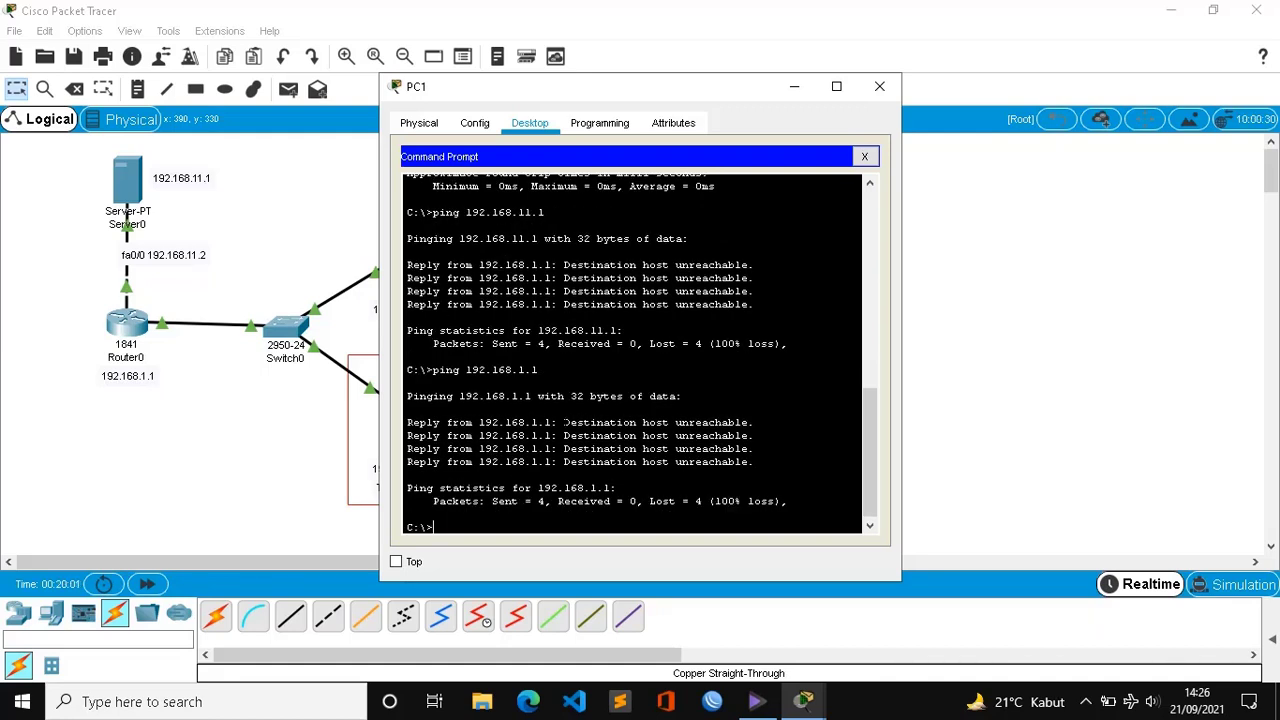
left_click_drag(565, 422, 755, 423)
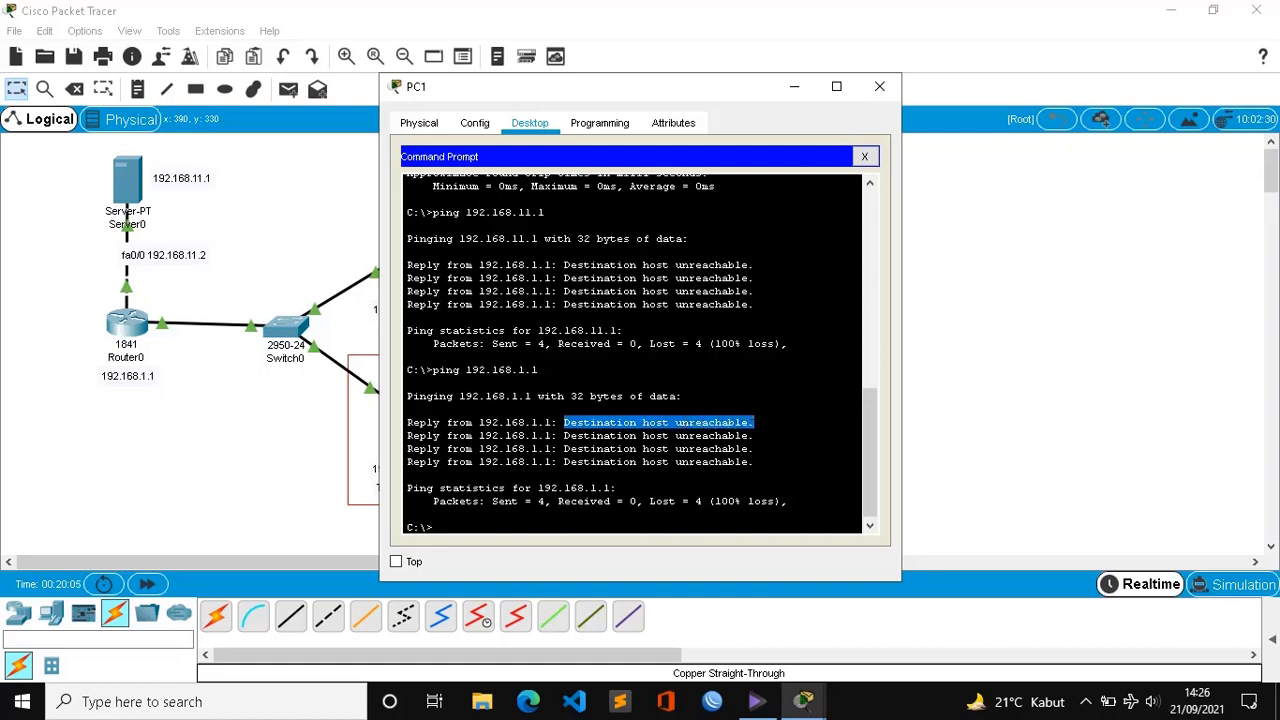
left_click(880, 88)
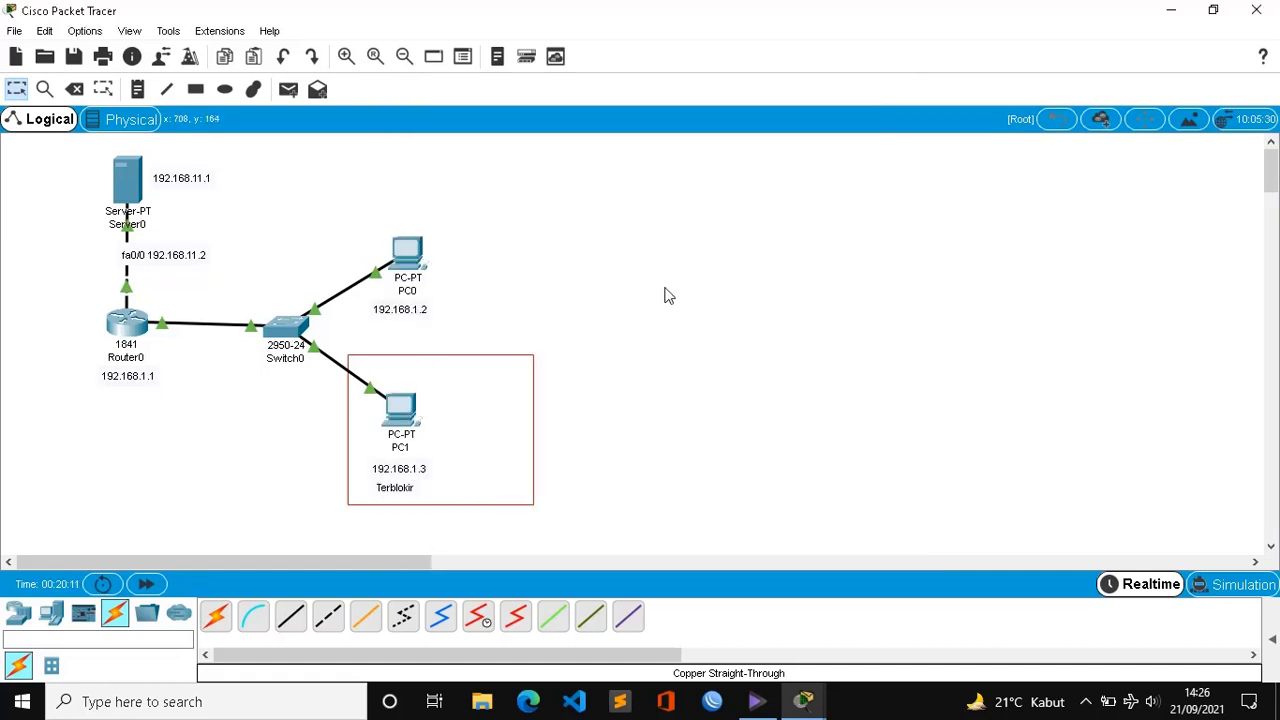
Step: Open PC0's Command Prompt, ping the server at 192.168.11.1 and check the replies
left_click(414, 250)
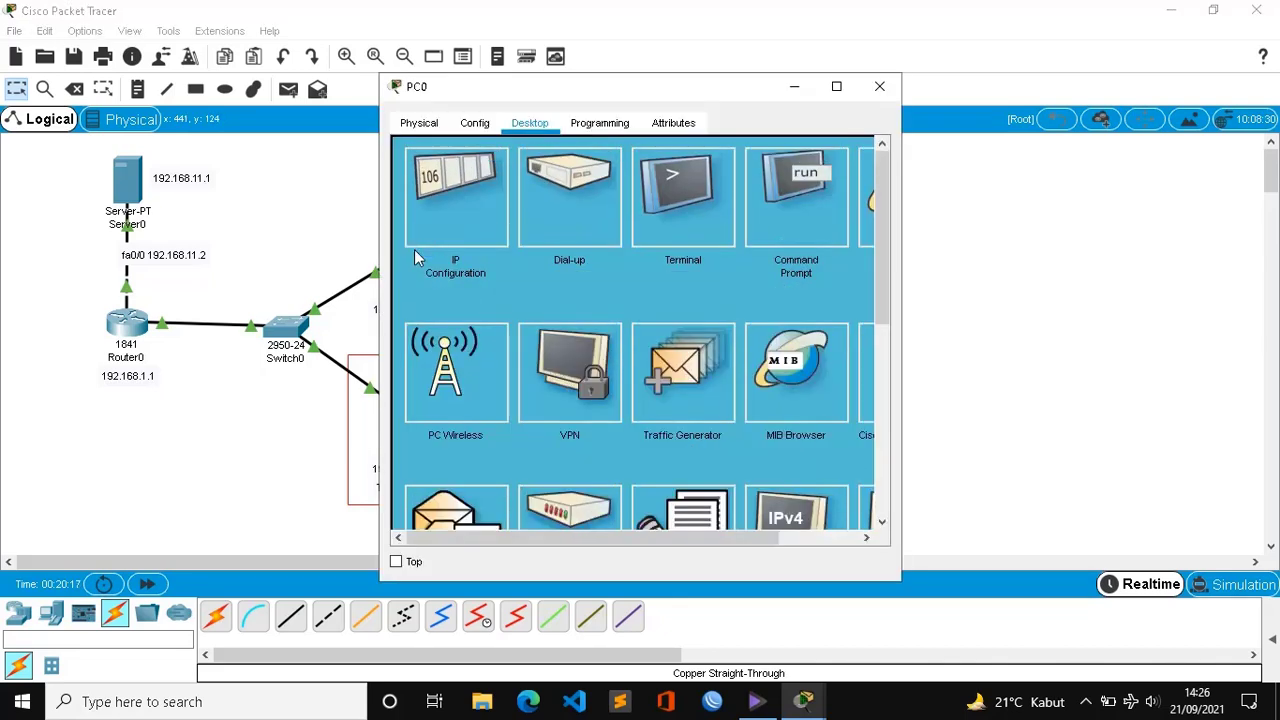
left_click(794, 208)
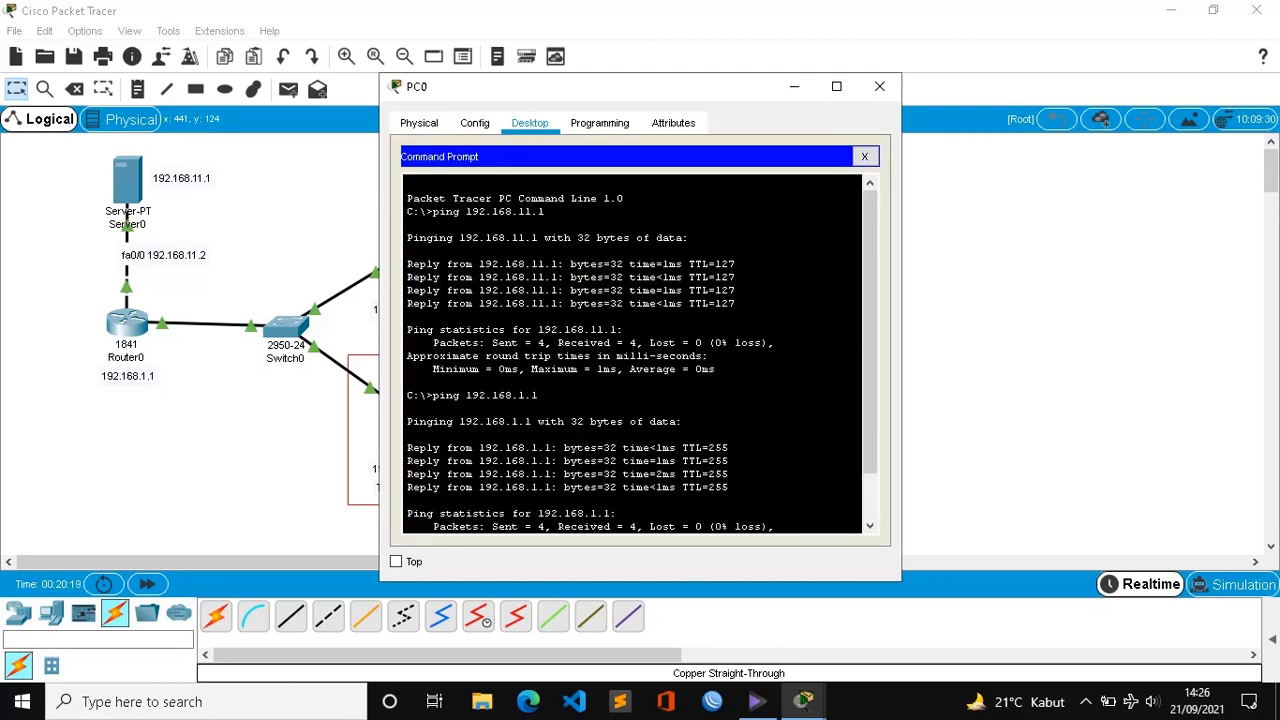
type("p")
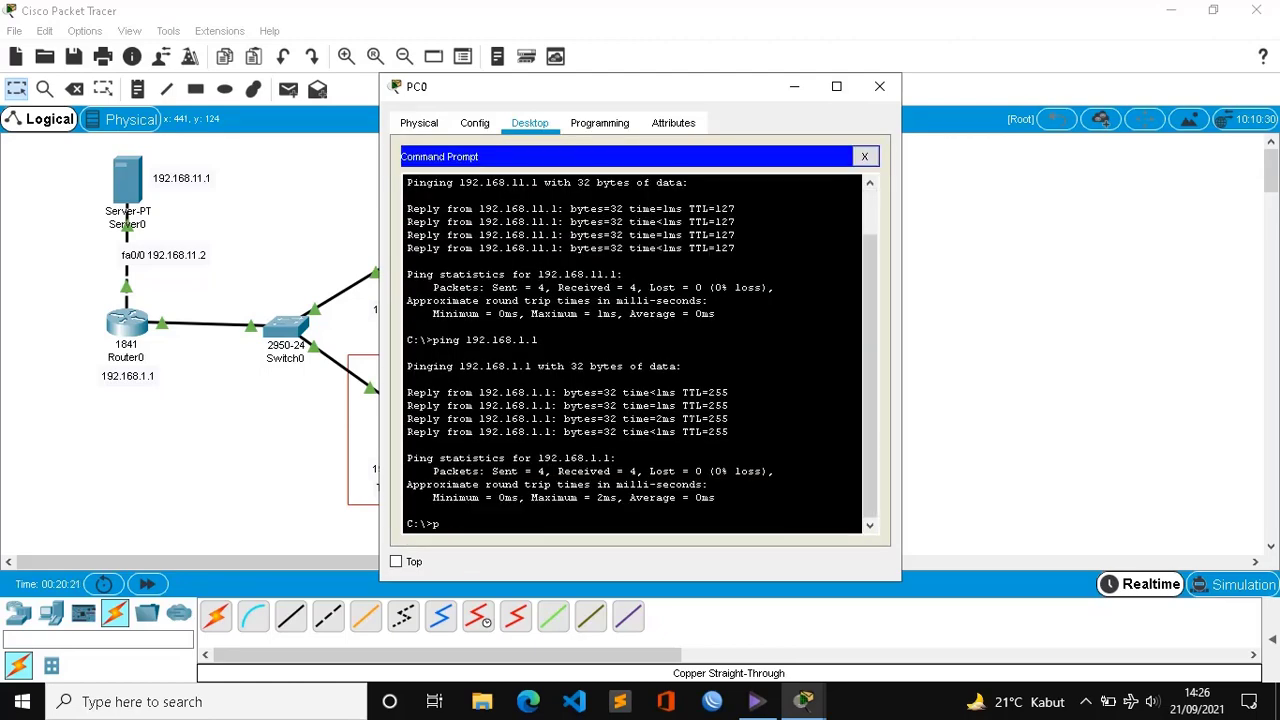
type("ing 192")
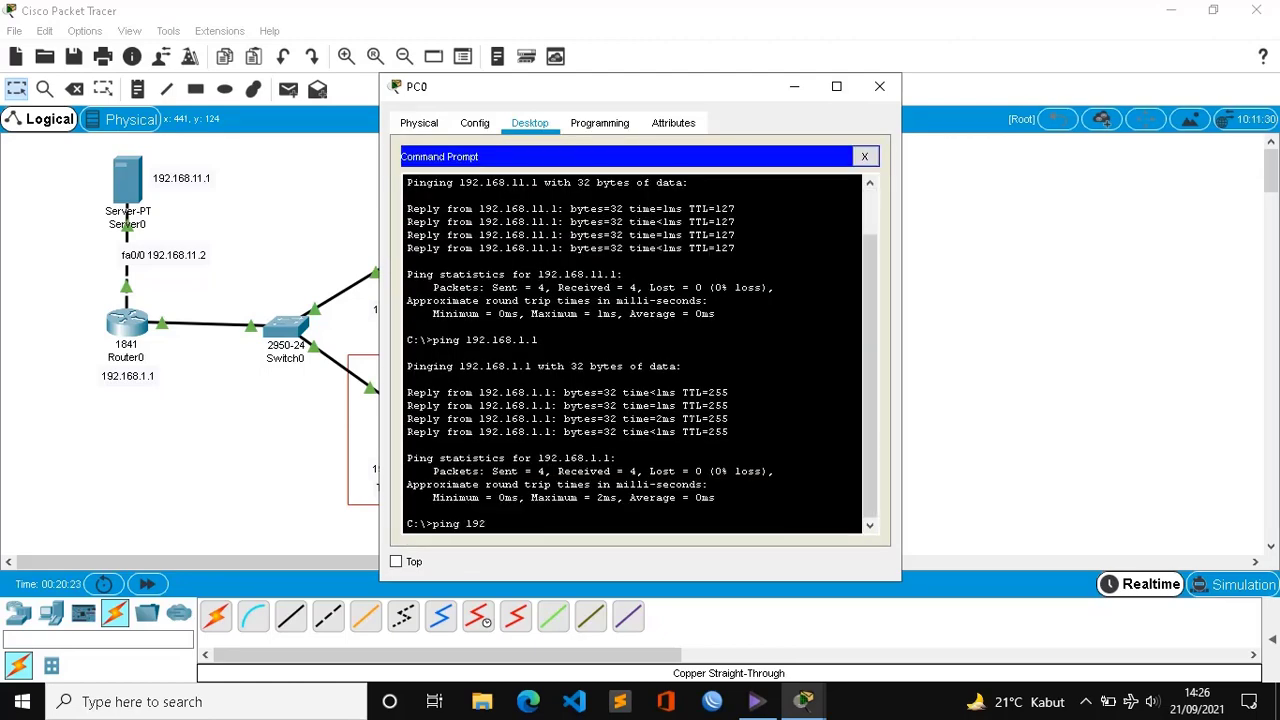
type(".168.11.1")
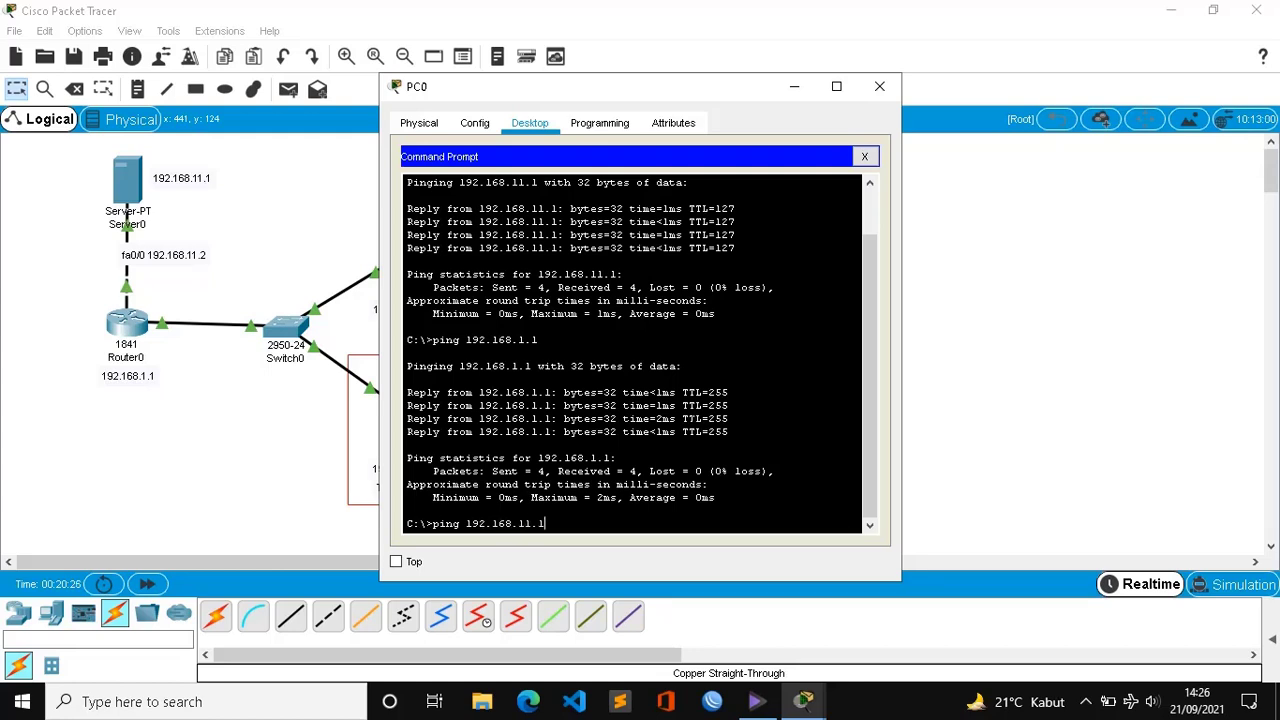
key("Return")
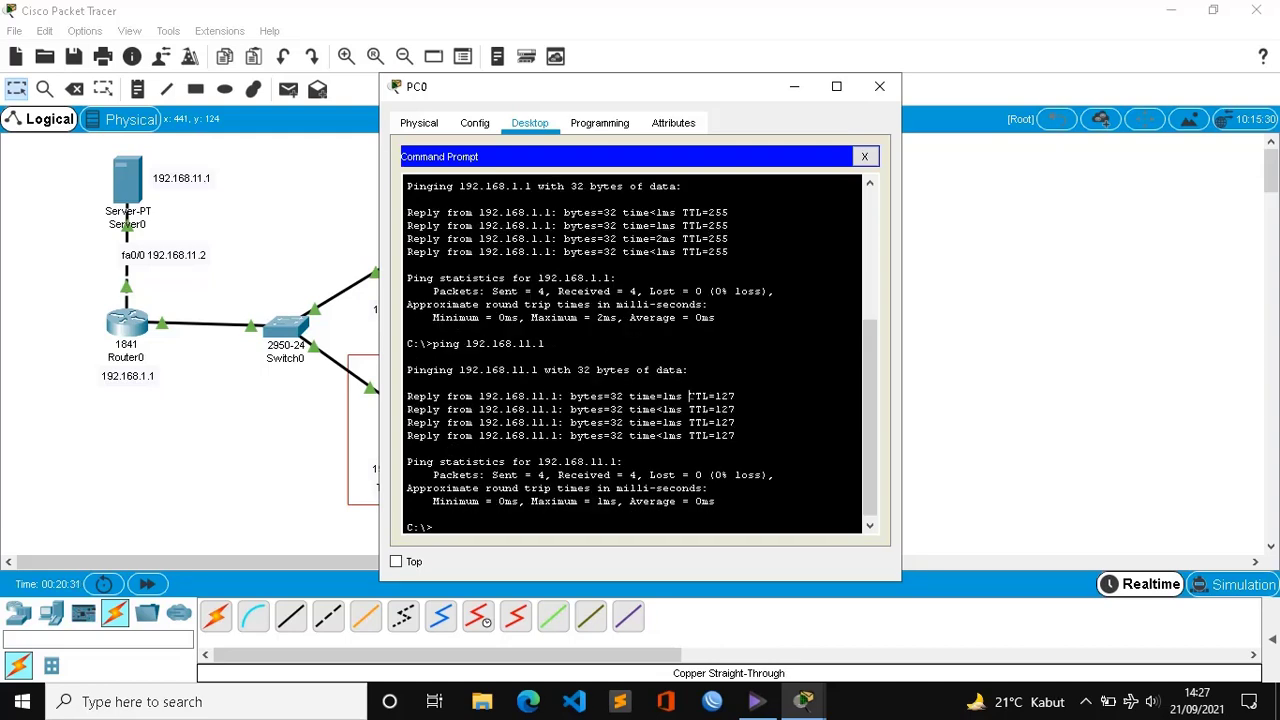
left_click_drag(688, 396, 736, 436)
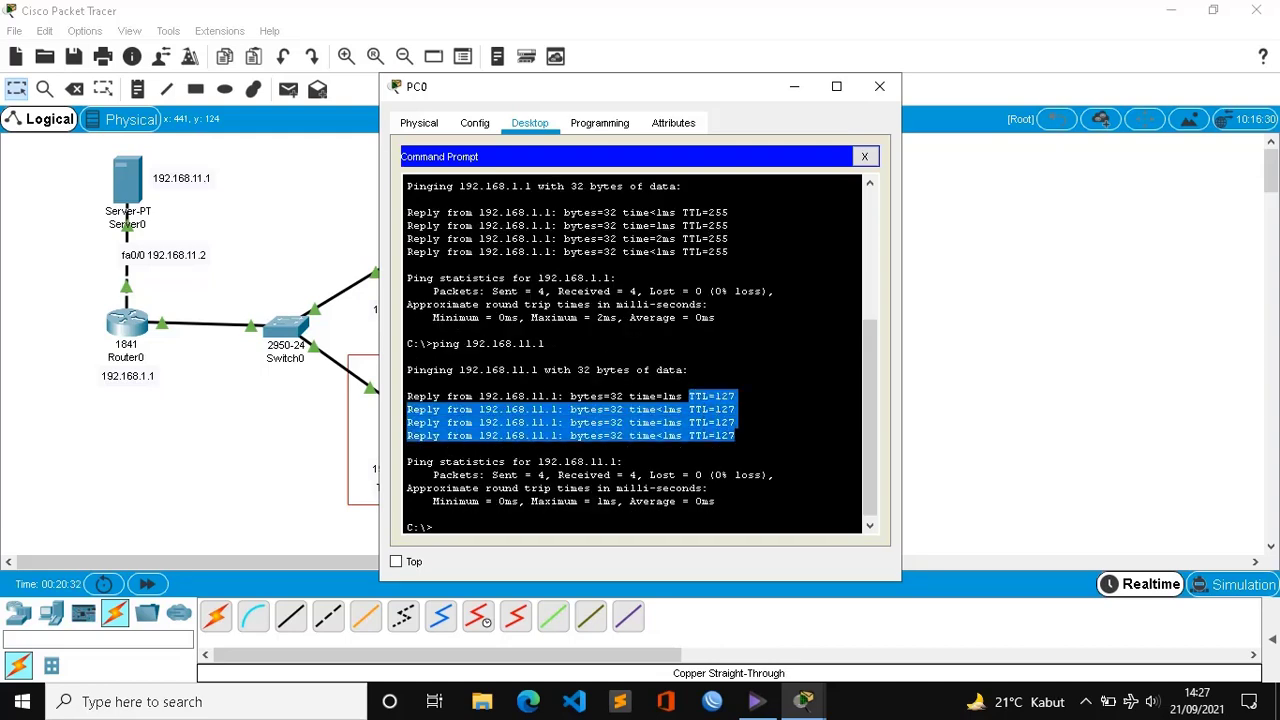
left_click(407, 513)
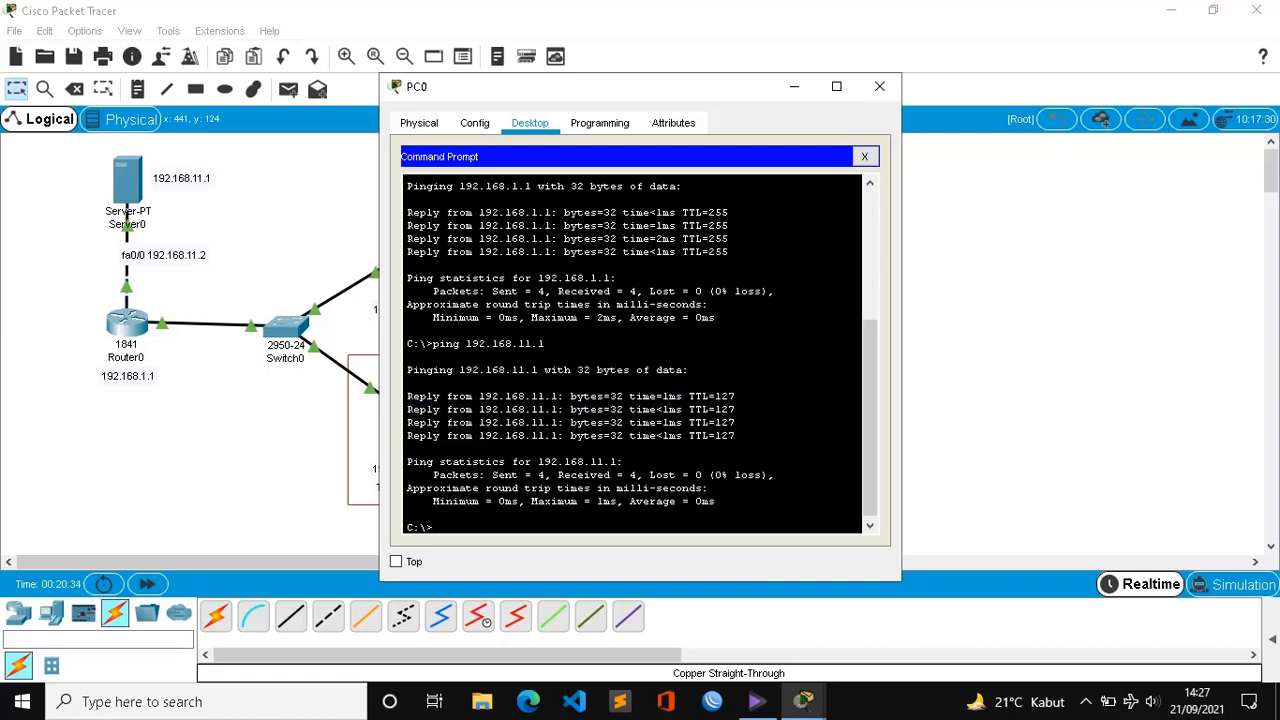
Step: Ping the router at 192.168.1.1 from PC0 and close PC0's window
key("Up")
key("BackSpace")
key("BackSpace")
key("BackSpace")
type(".1")
key("Return")
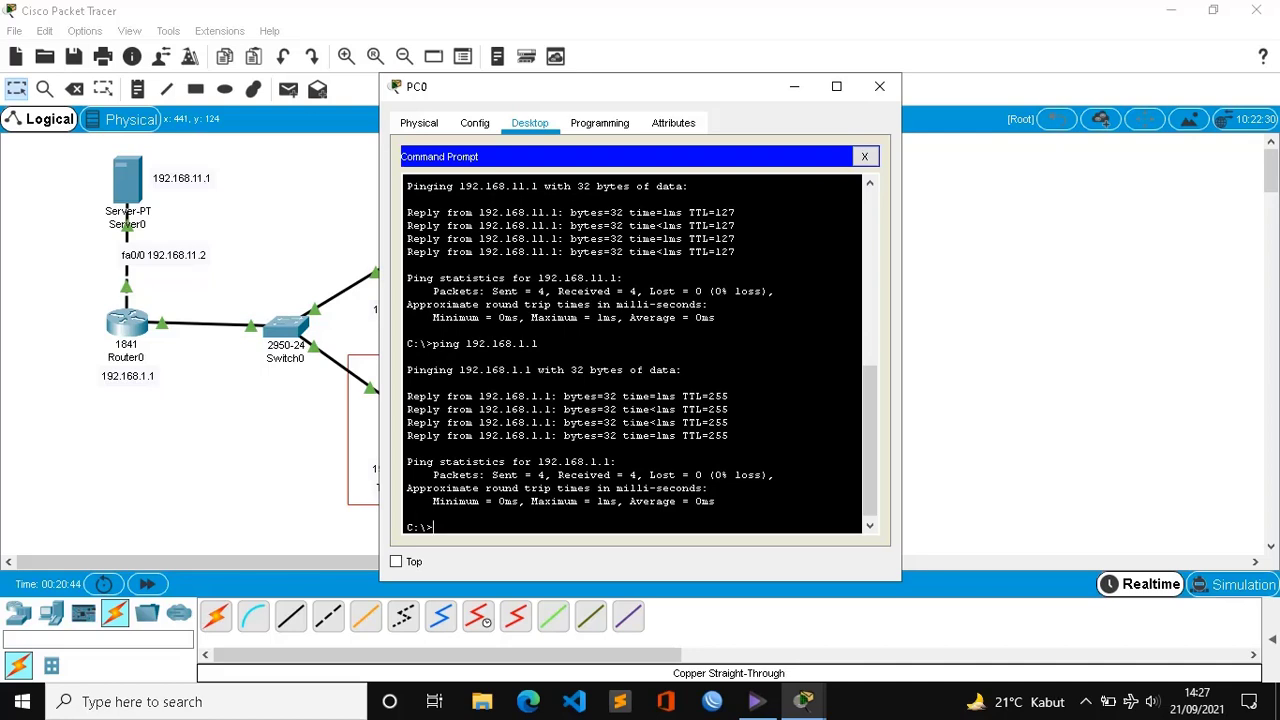
left_click(877, 90)
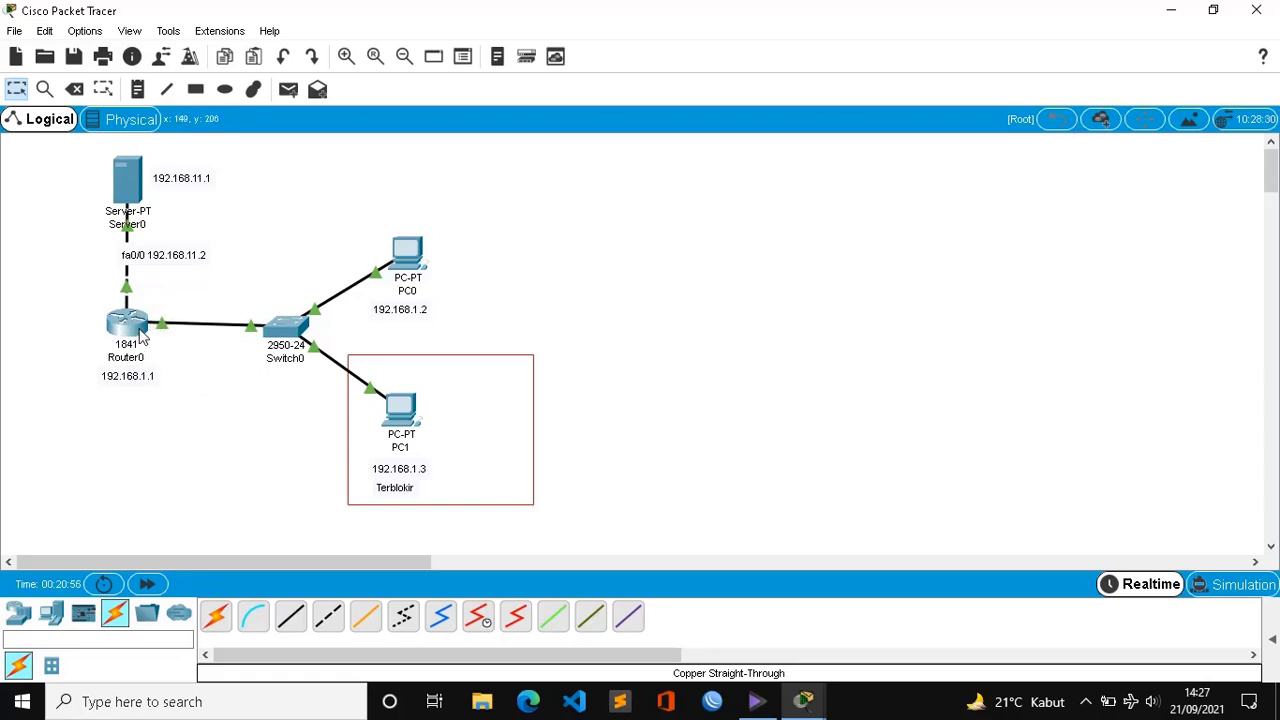
mouse_move(150, 330)
mouse_move(397, 425)
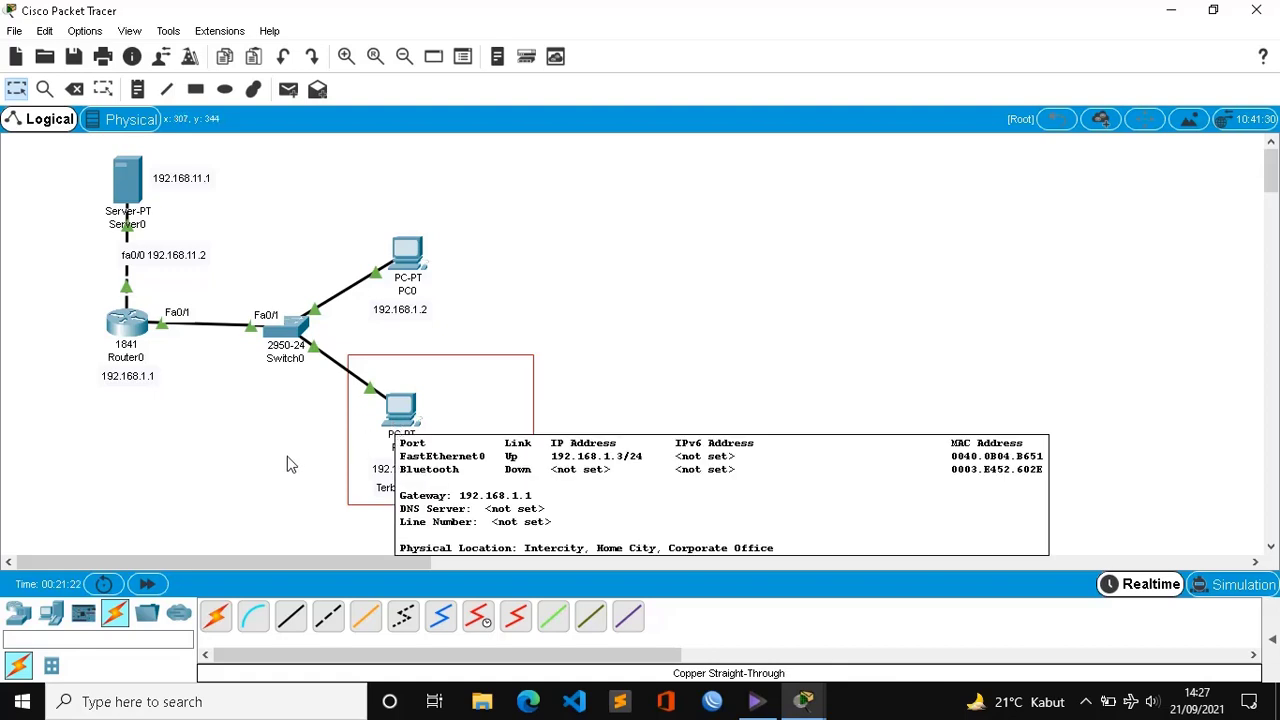